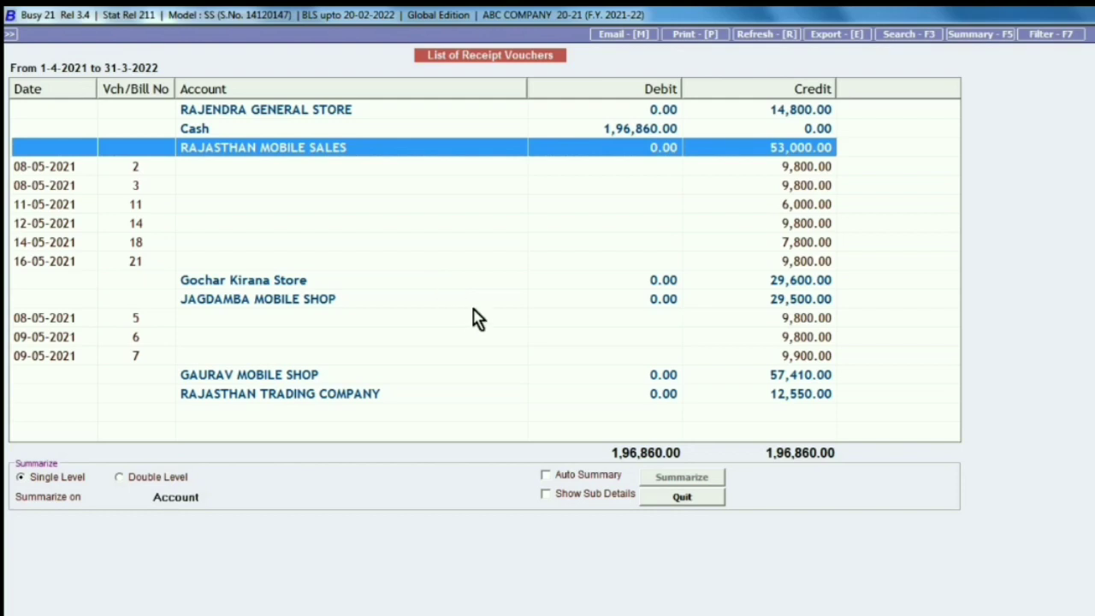
- Clear the current summary, summarize the receipt vouchers by account again, and expand the RAJASTHAN MOBILE SALES entry
{"action": "key", "text": "Escape"}
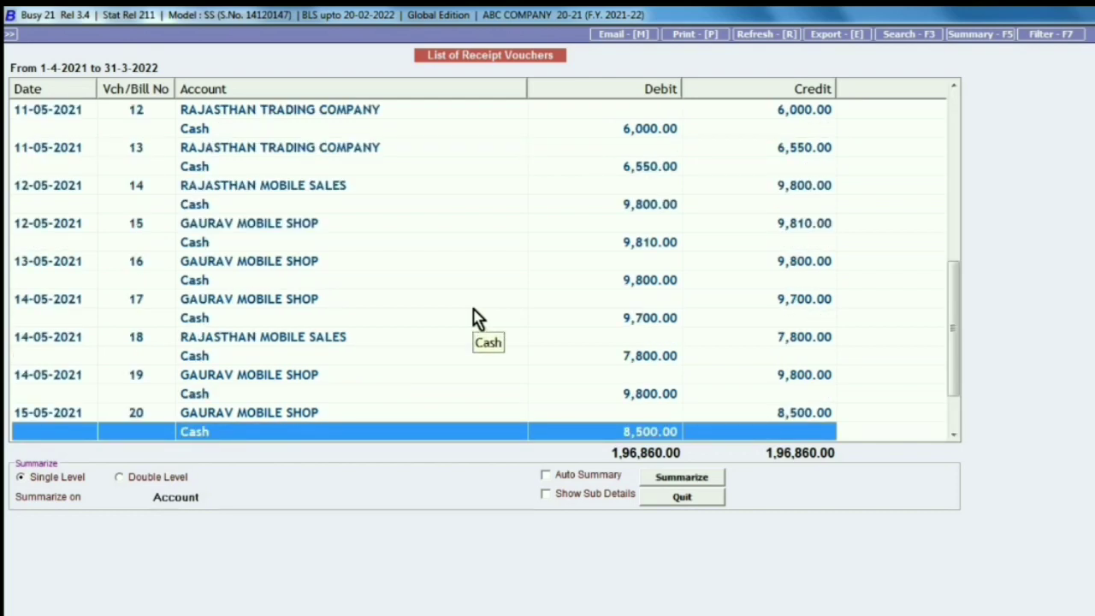
{"action": "left_click", "coordinate": [692, 477]}
{"action": "left_click", "coordinate": [335, 206]}
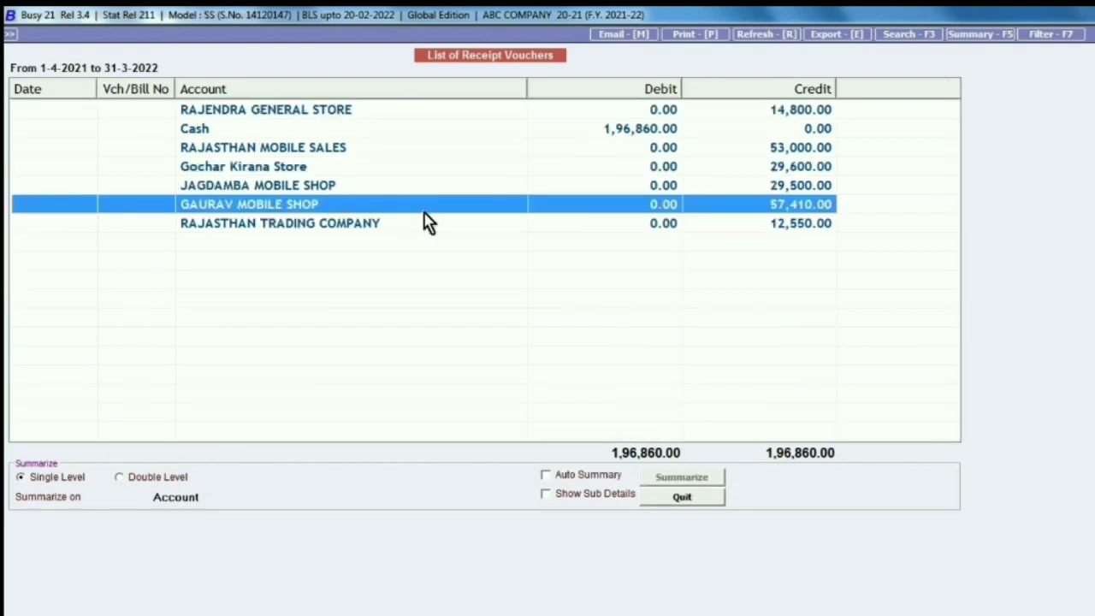
{"action": "double_click", "coordinate": [687, 154]}
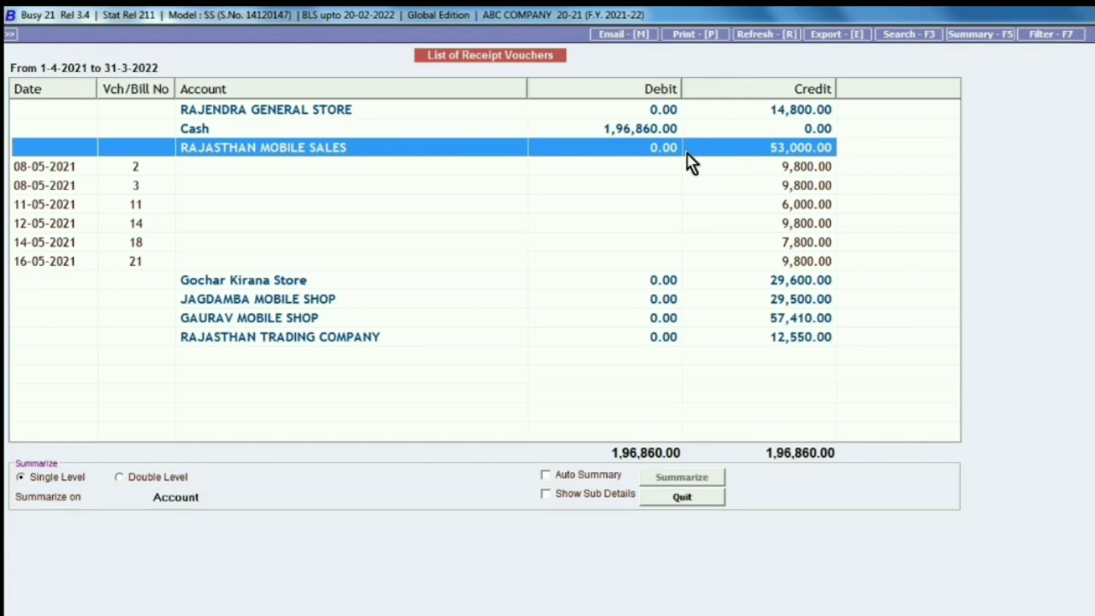
- Preview the receipt register through the From Busy print format, check its pages, and return to the voucher list
{"action": "key", "text": "alt+p"}
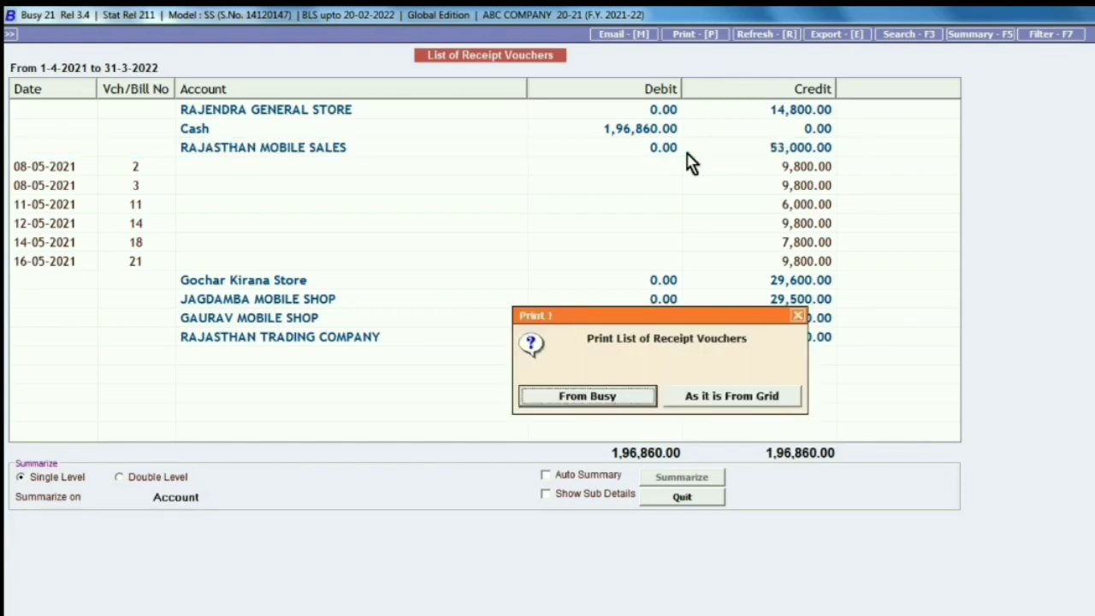
{"action": "left_click", "coordinate": [564, 402]}
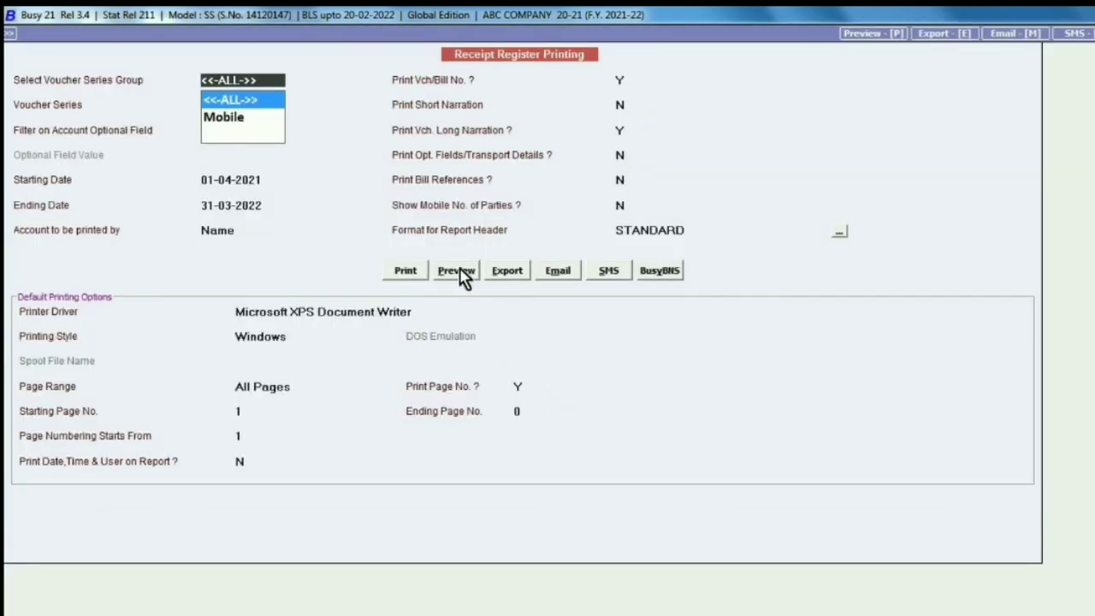
{"action": "left_click", "coordinate": [459, 272]}
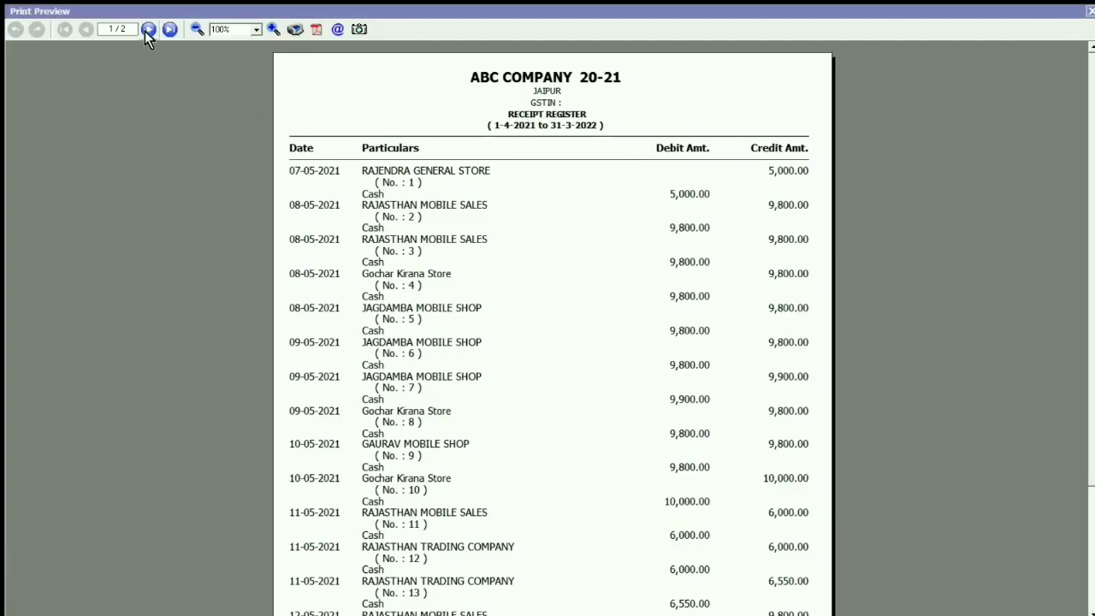
{"action": "left_click", "coordinate": [147, 31]}
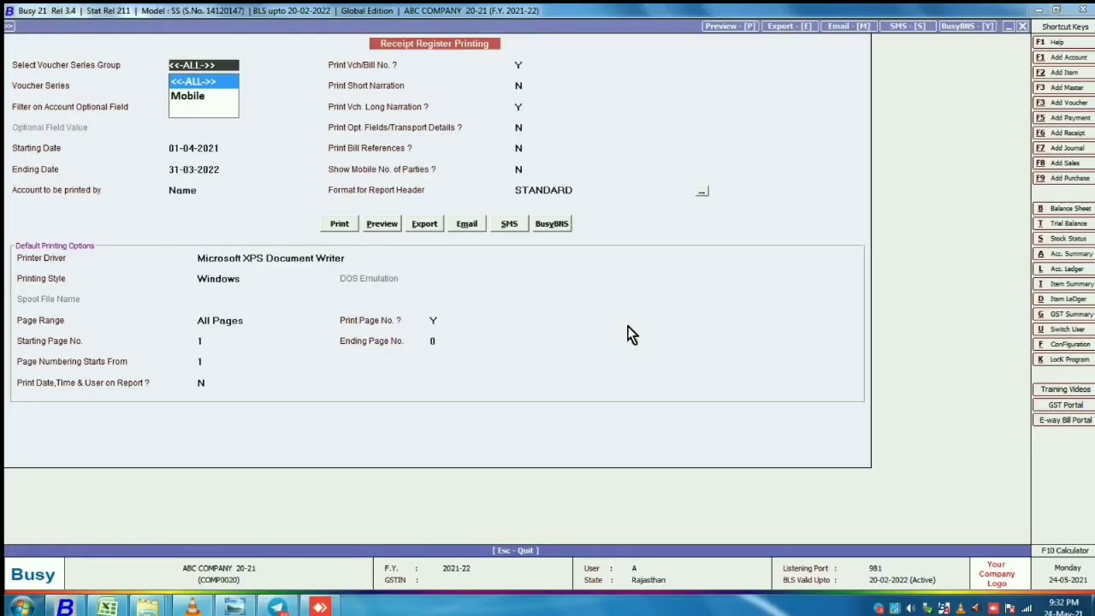
{"action": "key", "text": "Return"}
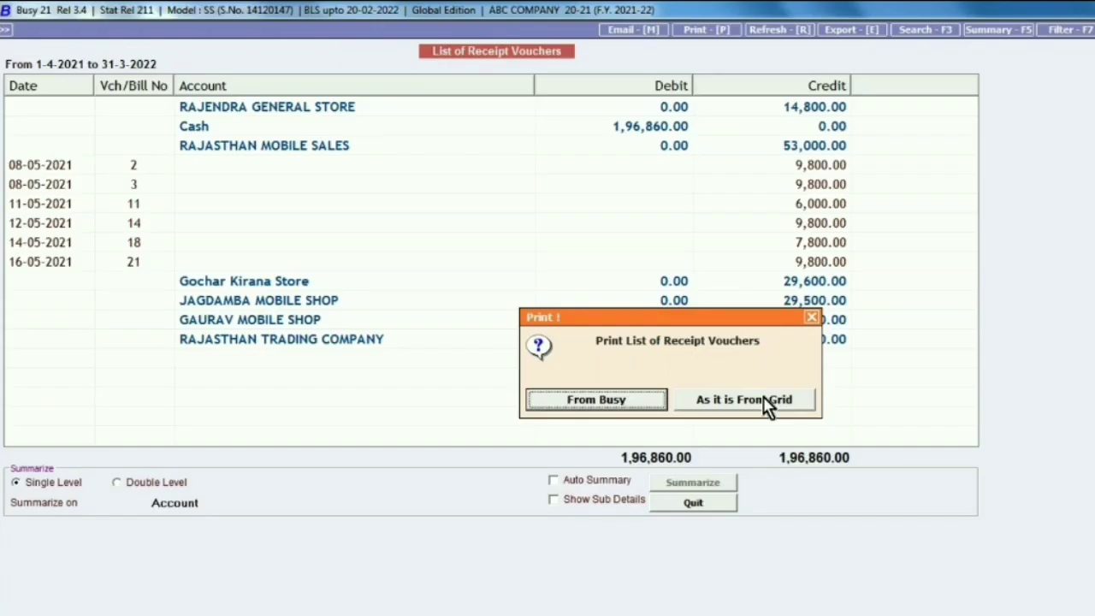
{"action": "left_click", "coordinate": [766, 403]}
{"action": "key", "text": "Down"}
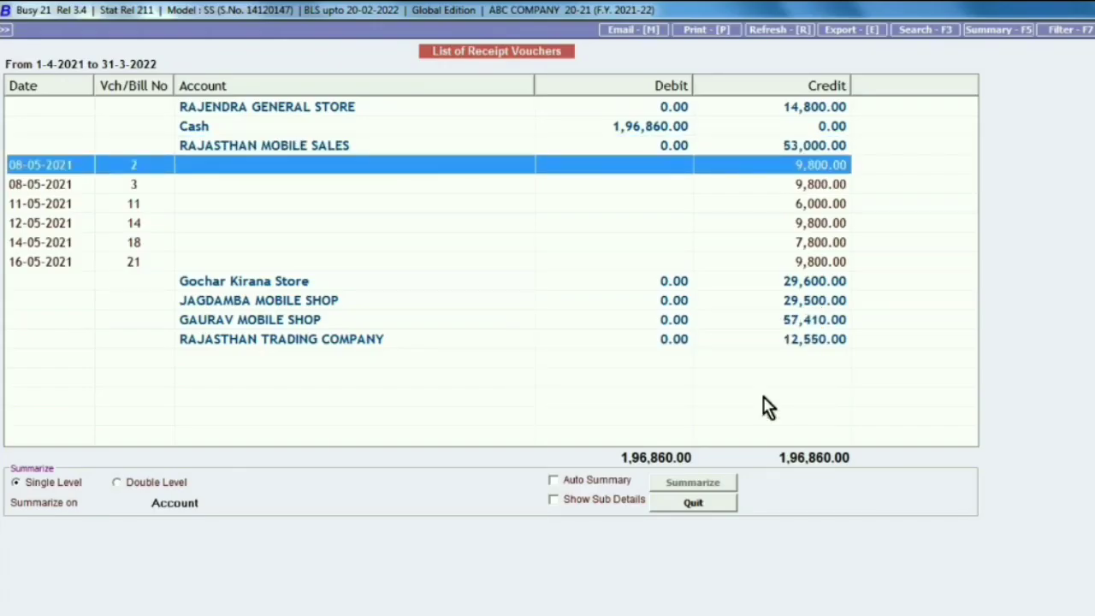
{"action": "key", "text": "Up"}
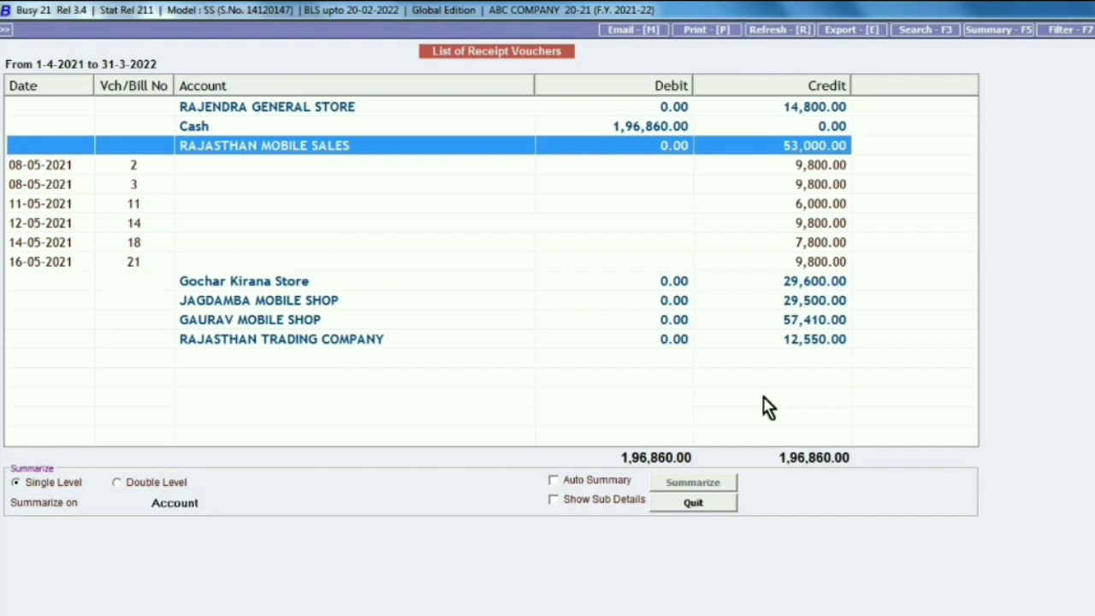
{"action": "key", "text": "Down"}
{"action": "key", "text": "Down"}
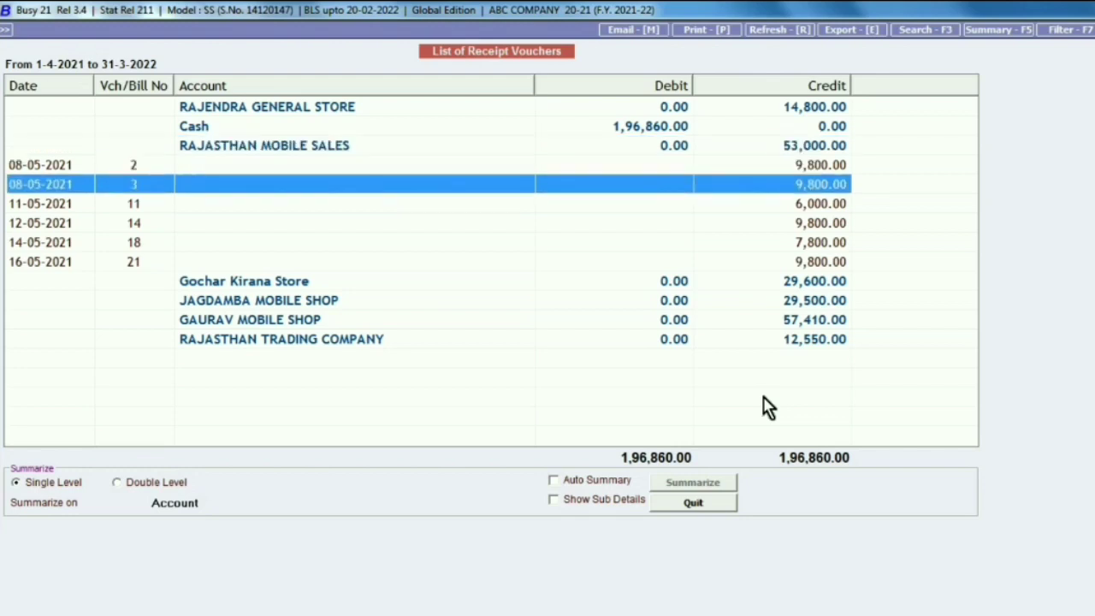
{"action": "key", "text": "Down"}
{"action": "key", "text": "Up"}
{"action": "key", "text": "Up"}
{"action": "key", "text": "Up"}
{"action": "key", "text": "Down"}
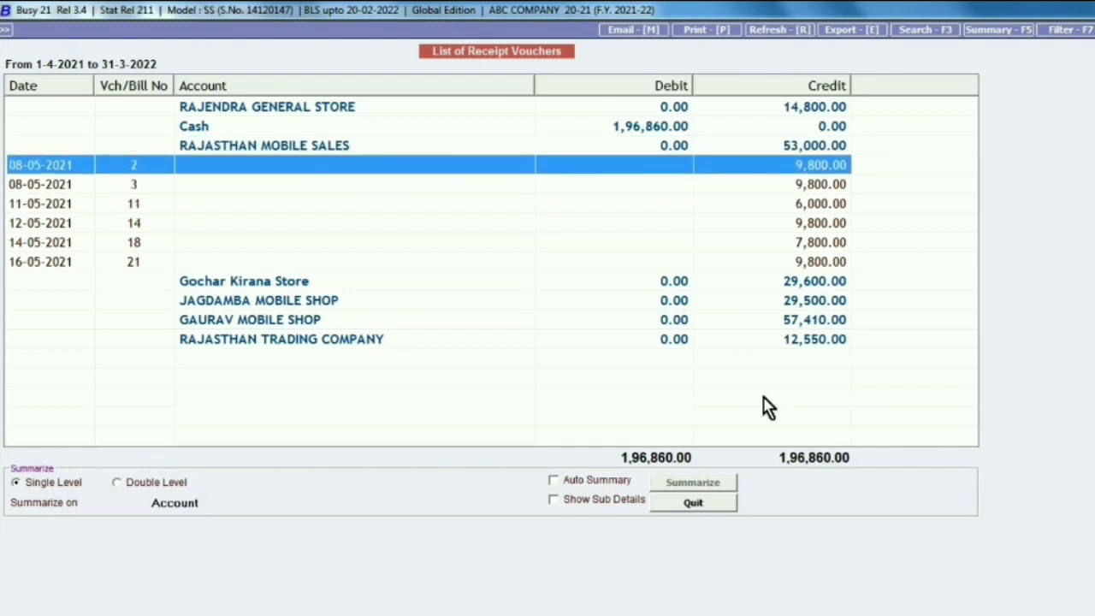
{"action": "key", "text": "Up"}
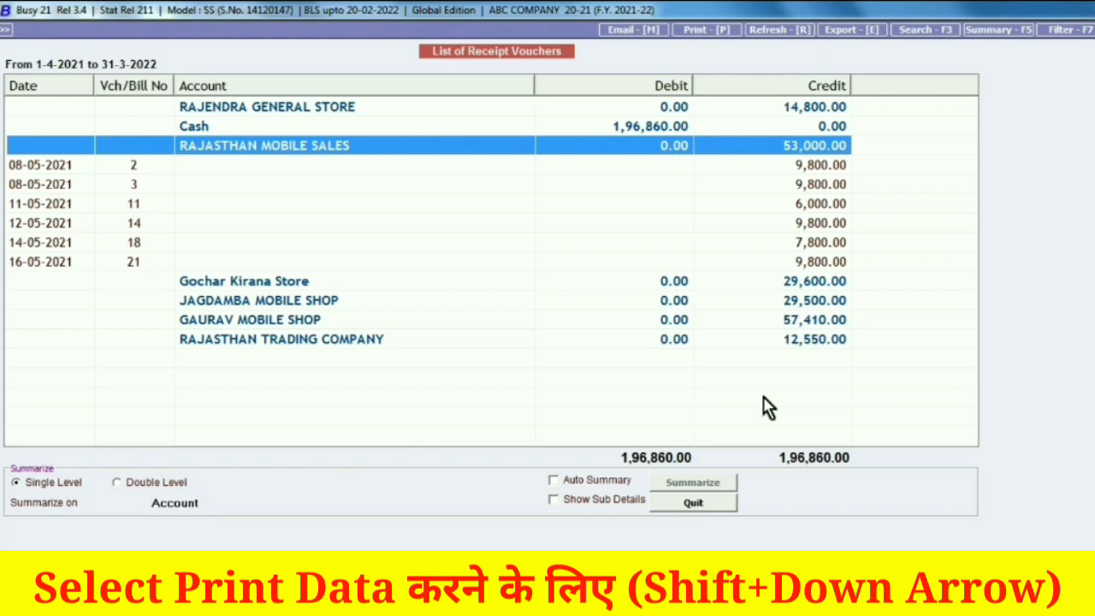
- Select the RAJASTHAN MOBILE SALES summary row together with all its voucher rows, from voucher 2 through voucher 21
{"action": "key", "text": "shift+Down"}
{"action": "key", "text": "shift+Down"}
{"action": "key", "text": "shift+Down"}
{"action": "key", "text": "shift+Down"}
{"action": "key", "text": "shift+Down"}
{"action": "key", "text": "shift+Down"}
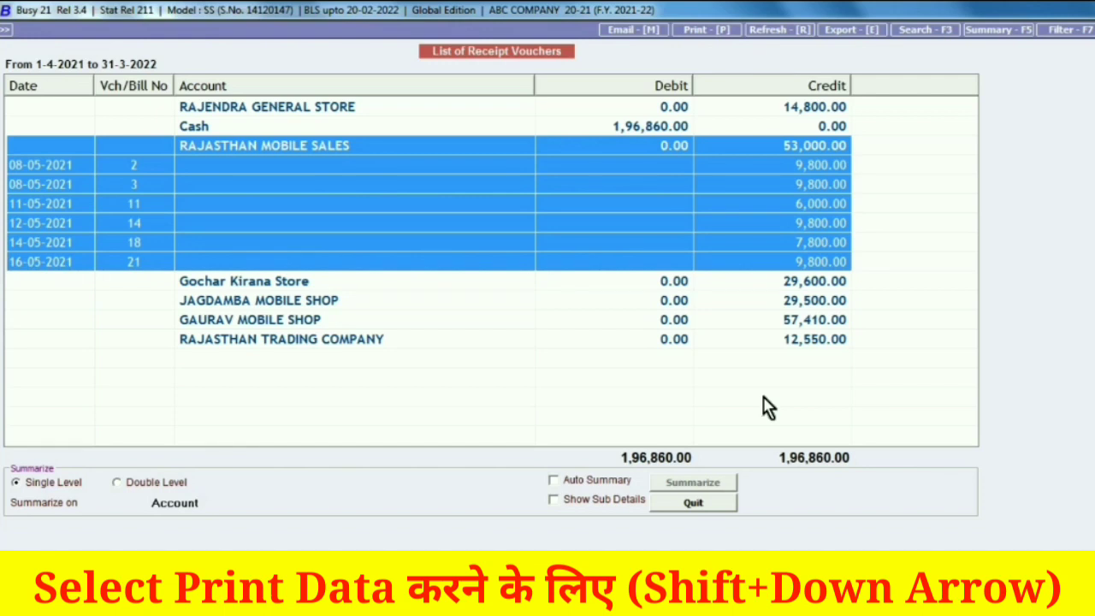
- Preview an as-is grid printout with Print Selected Entries Only enabled, and return to the voucher list
{"action": "left_click", "coordinate": [690, 38]}
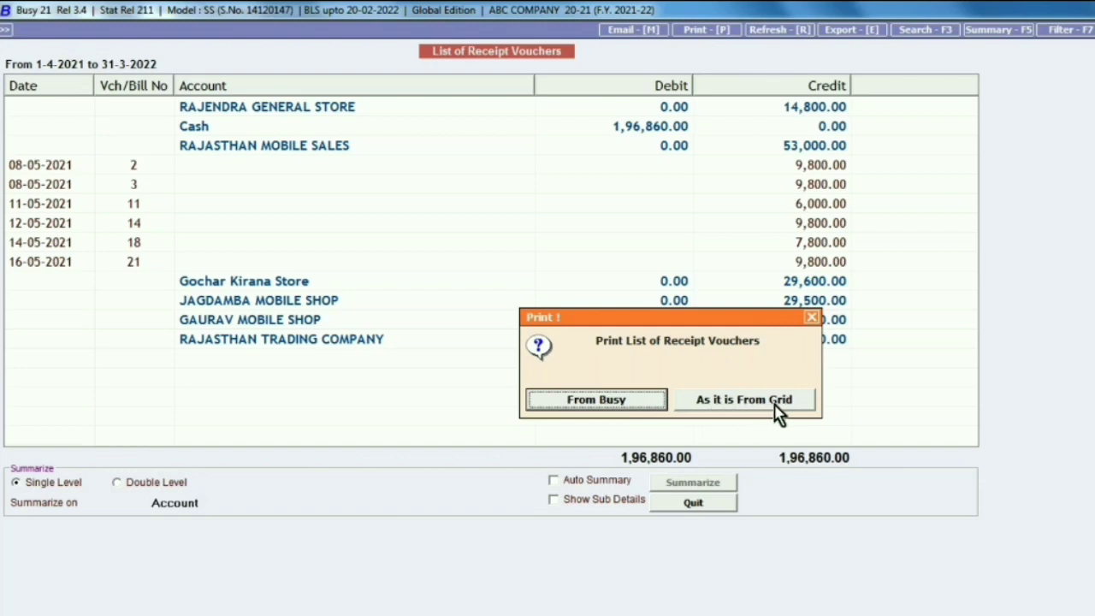
{"action": "left_click", "coordinate": [728, 402]}
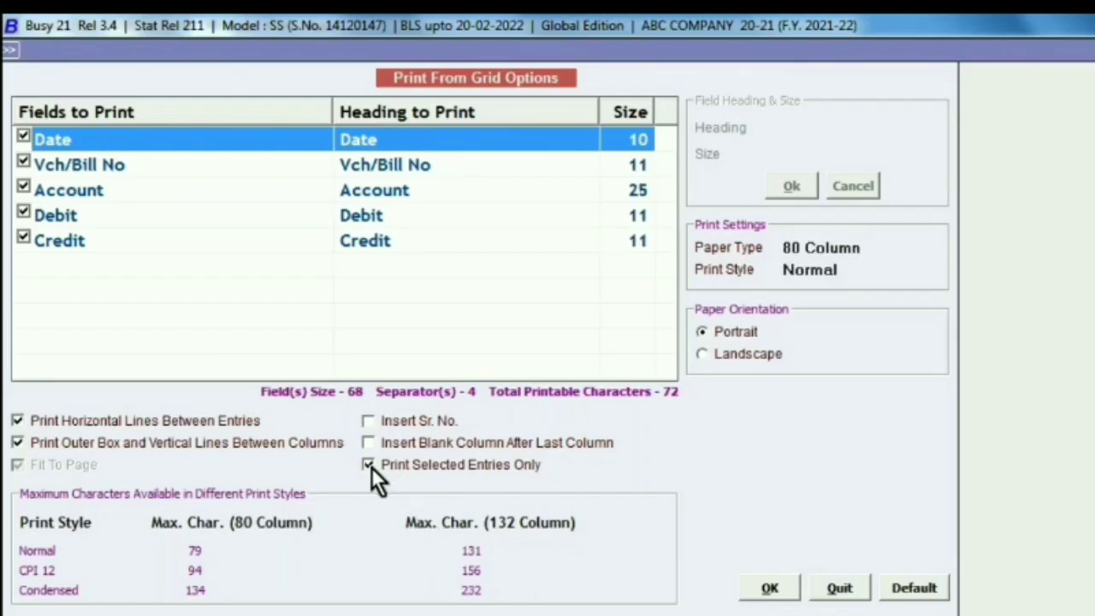
{"action": "left_click", "coordinate": [368, 465]}
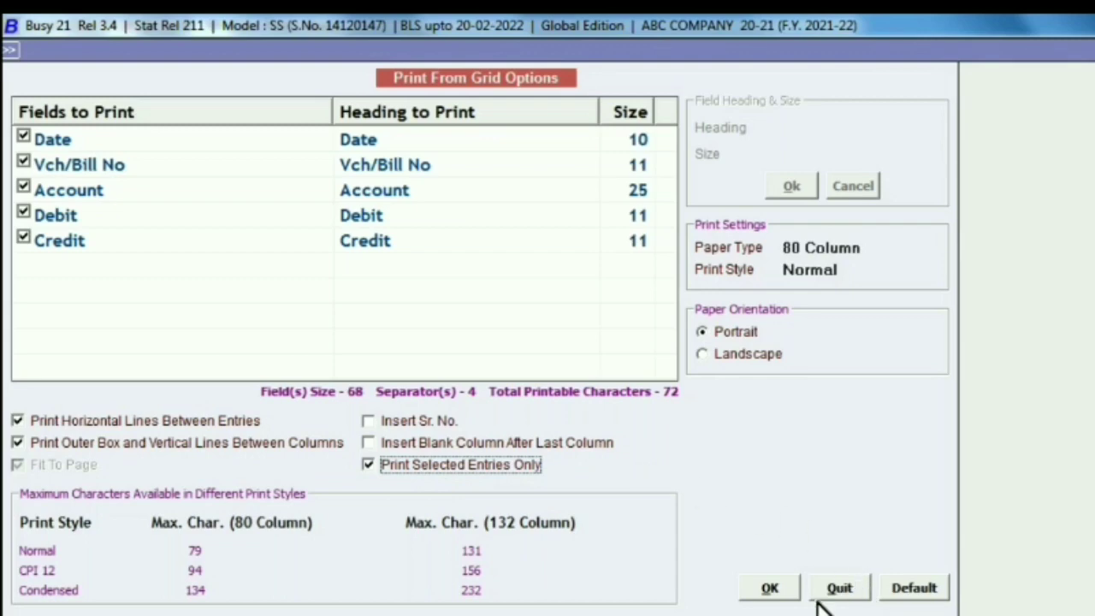
{"action": "left_click", "coordinate": [770, 588]}
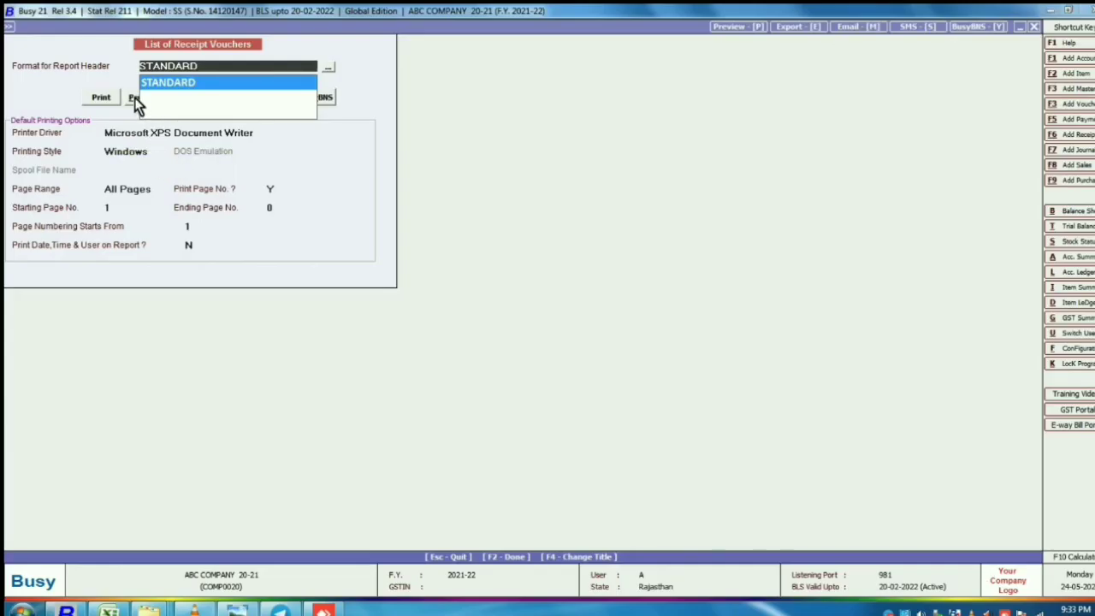
{"action": "left_click", "coordinate": [134, 98]}
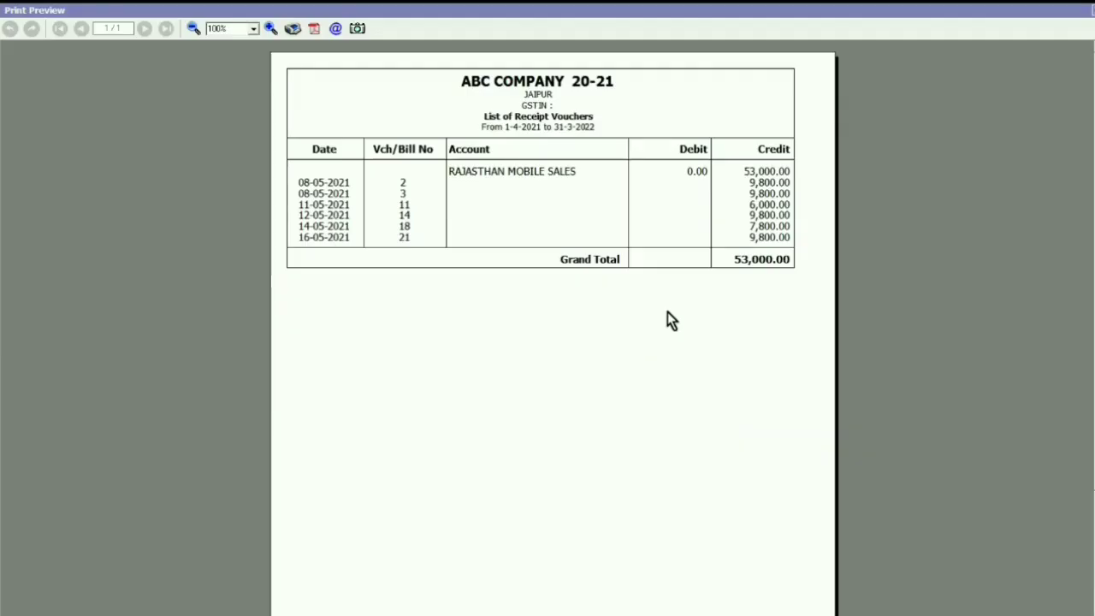
{"action": "key", "text": "Escape"}
{"action": "key", "text": "Escape"}
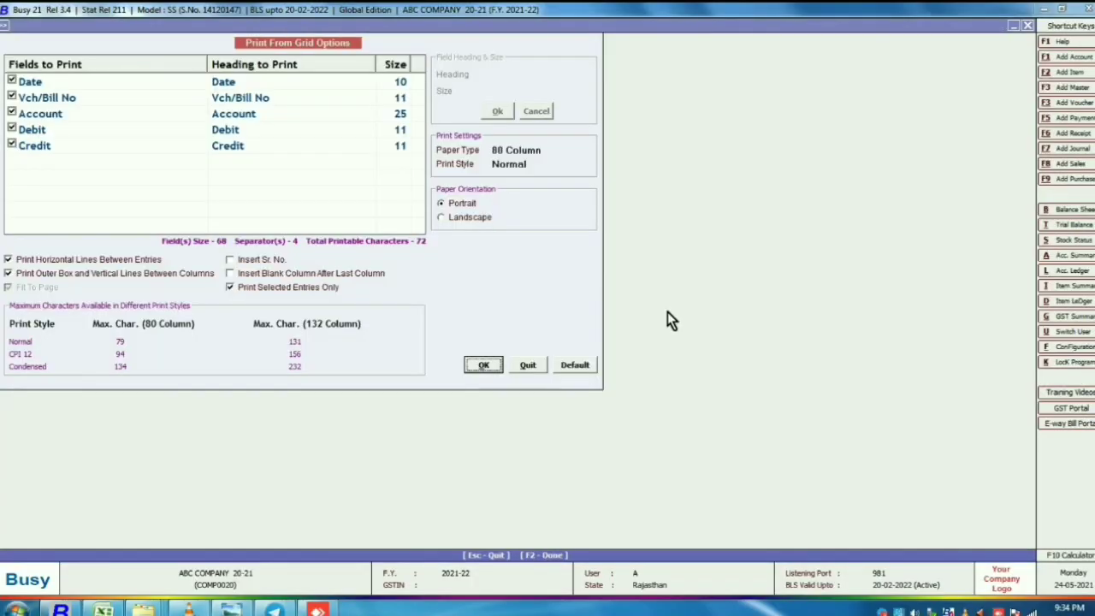
{"action": "key", "text": "Escape"}
{"action": "key", "text": "Escape"}
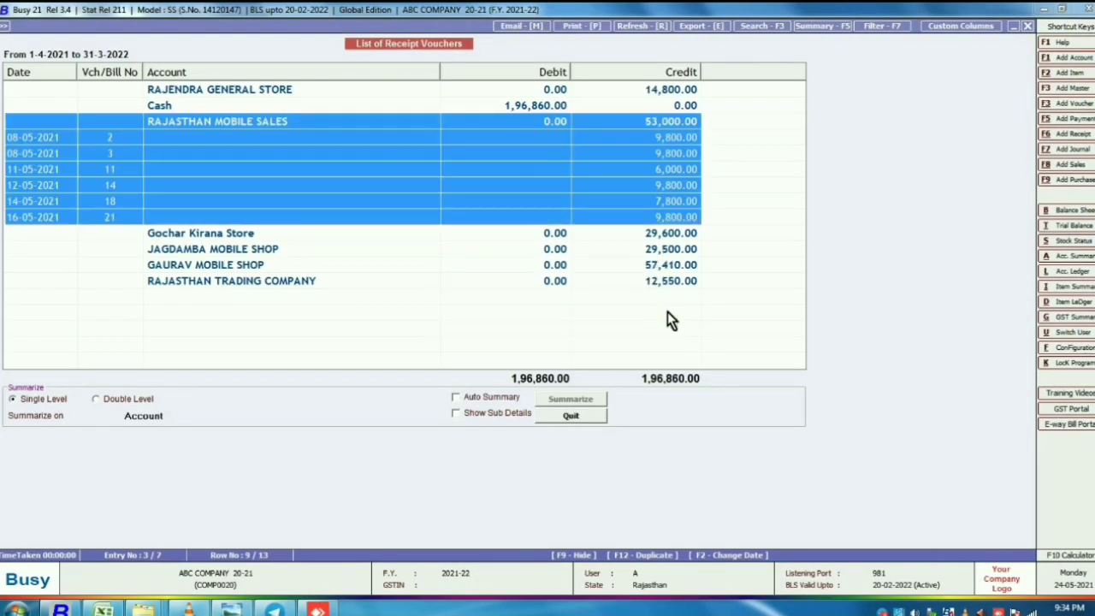
- Summarize the vouchers by account with Auto Summary and Show Sub Details enabled
{"action": "left_click", "coordinate": [456, 398]}
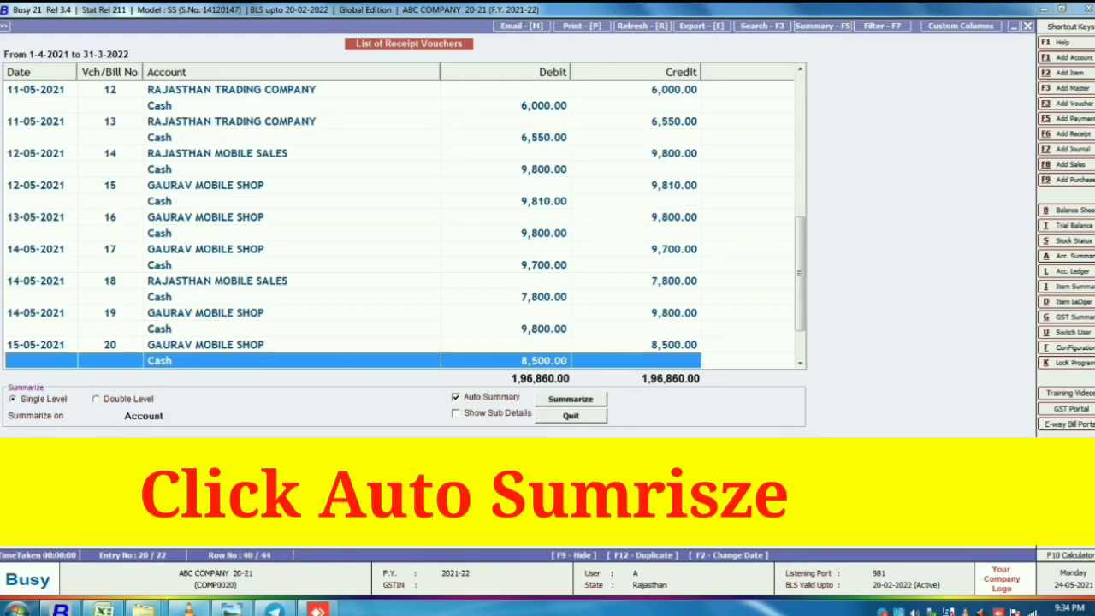
{"action": "left_click", "coordinate": [457, 414]}
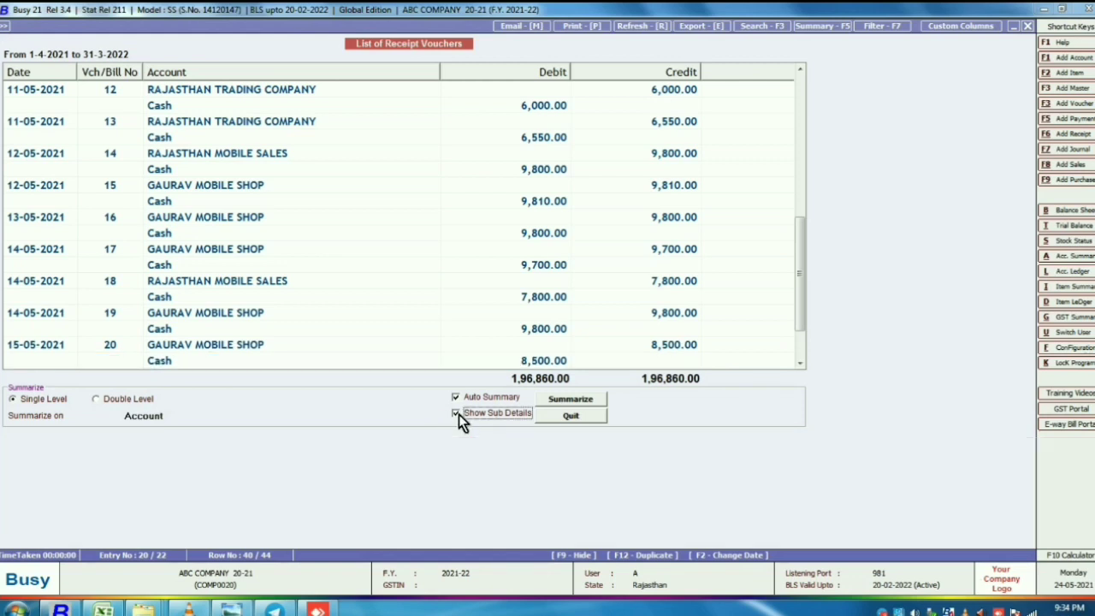
{"action": "left_click", "coordinate": [567, 399]}
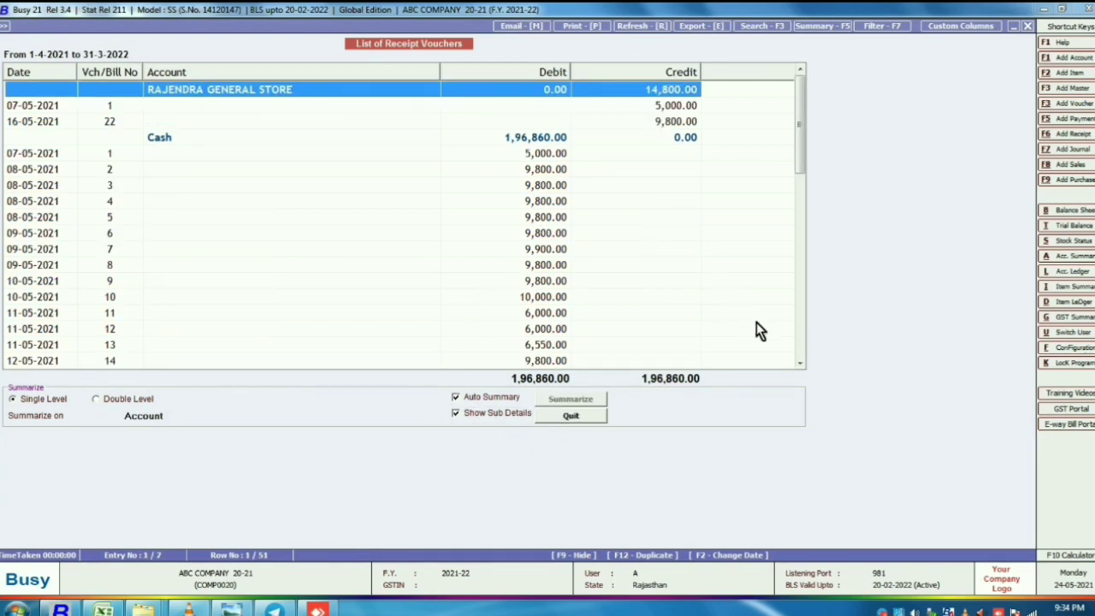
{"action": "left_click", "coordinate": [802, 363]}
{"action": "scroll", "coordinate": [802, 361], "scroll_direction": "down", "scroll_amount": 3}
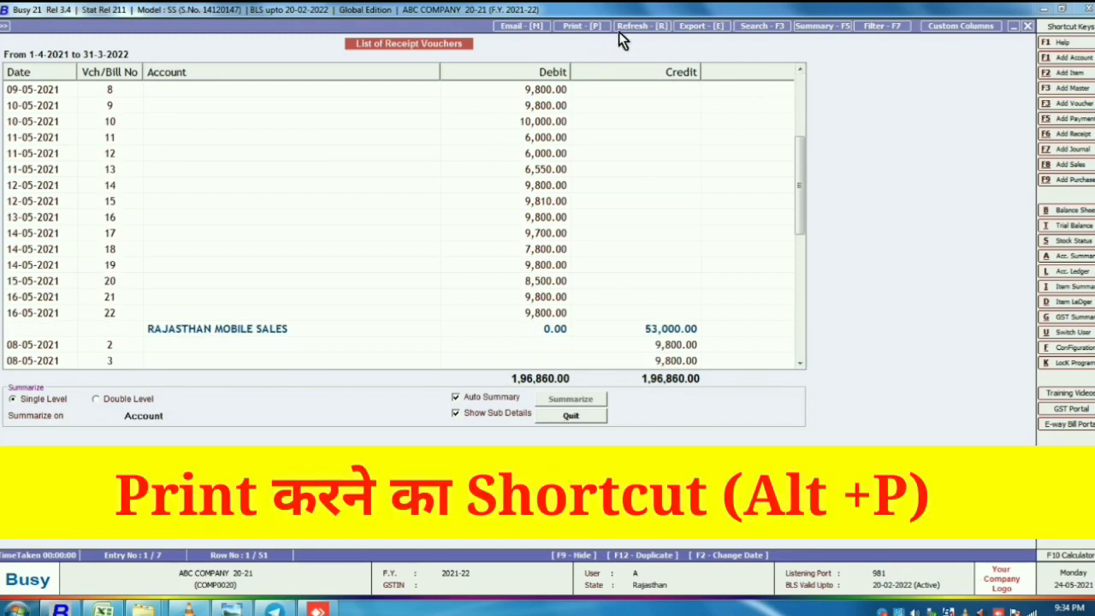
- Preview the as-is grid printout with Print Selected Entries Only disabled, review both pages, and close the preview
{"action": "left_click", "coordinate": [574, 29]}
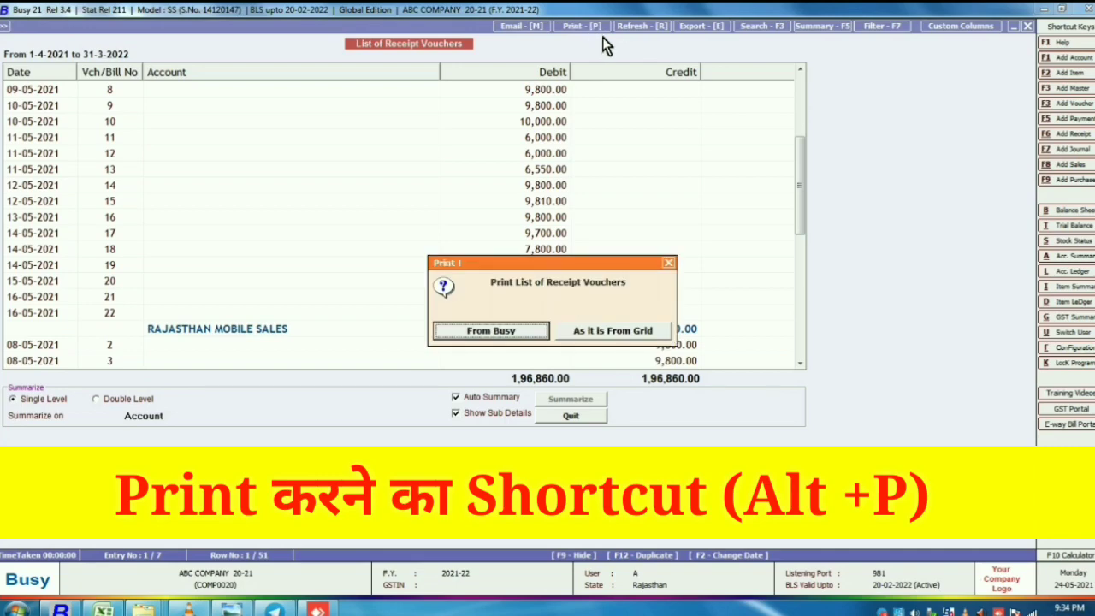
{"action": "left_click", "coordinate": [599, 331]}
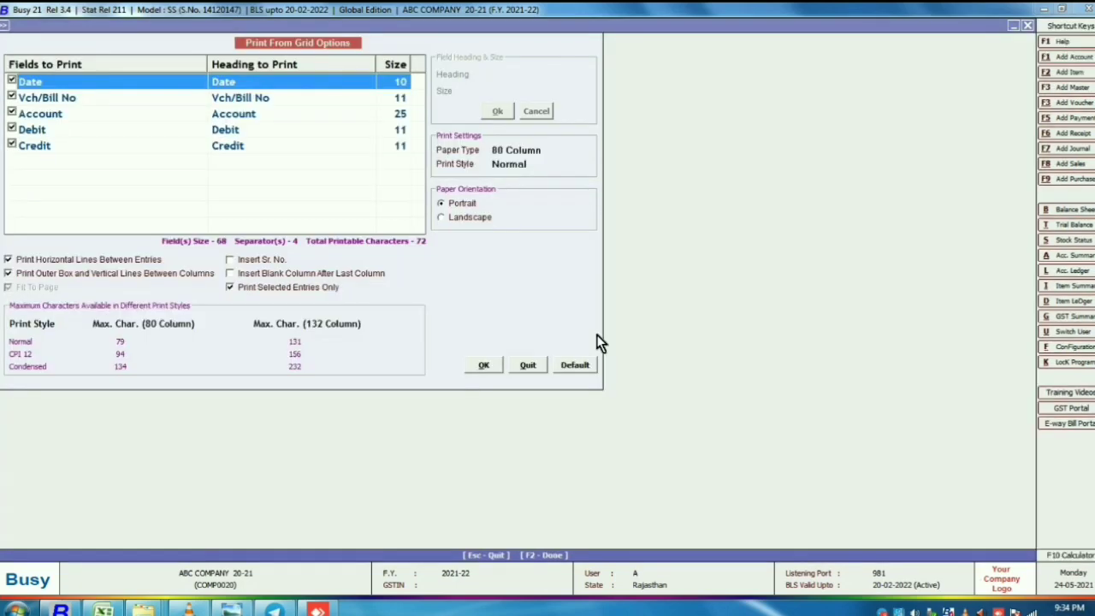
{"action": "left_click", "coordinate": [269, 289]}
{"action": "left_click", "coordinate": [483, 366]}
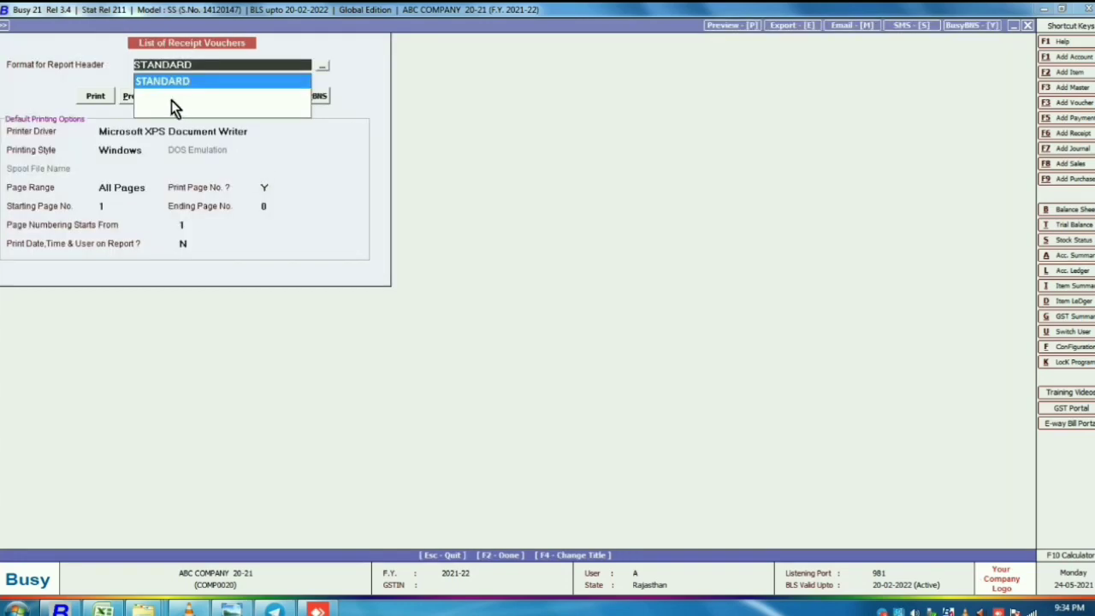
{"action": "left_click", "coordinate": [128, 98]}
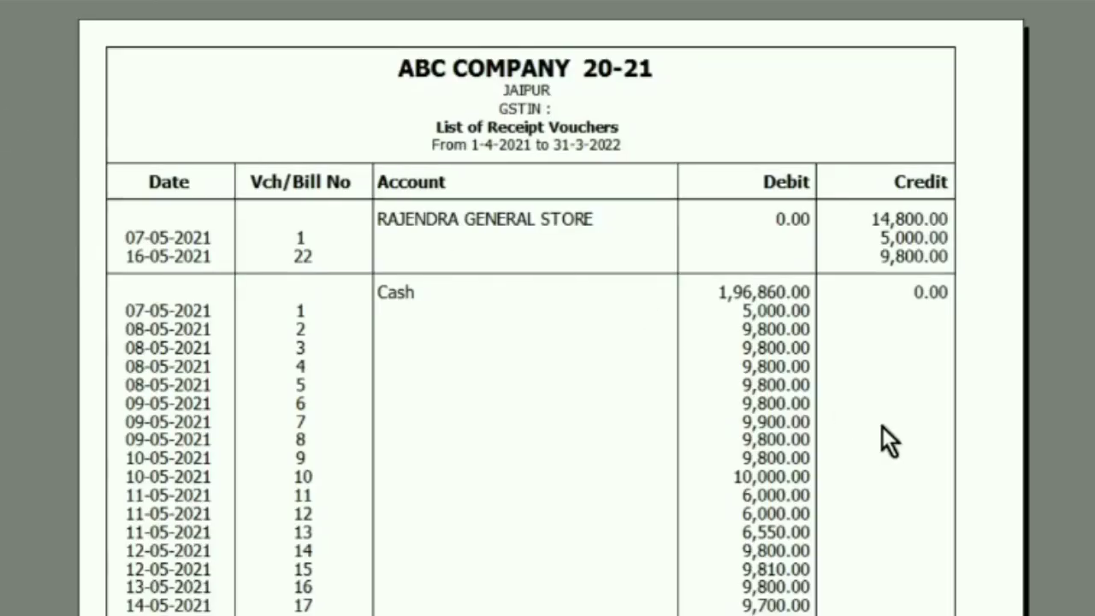
{"action": "scroll", "coordinate": [530, 342], "scroll_direction": "down", "scroll_amount": 3}
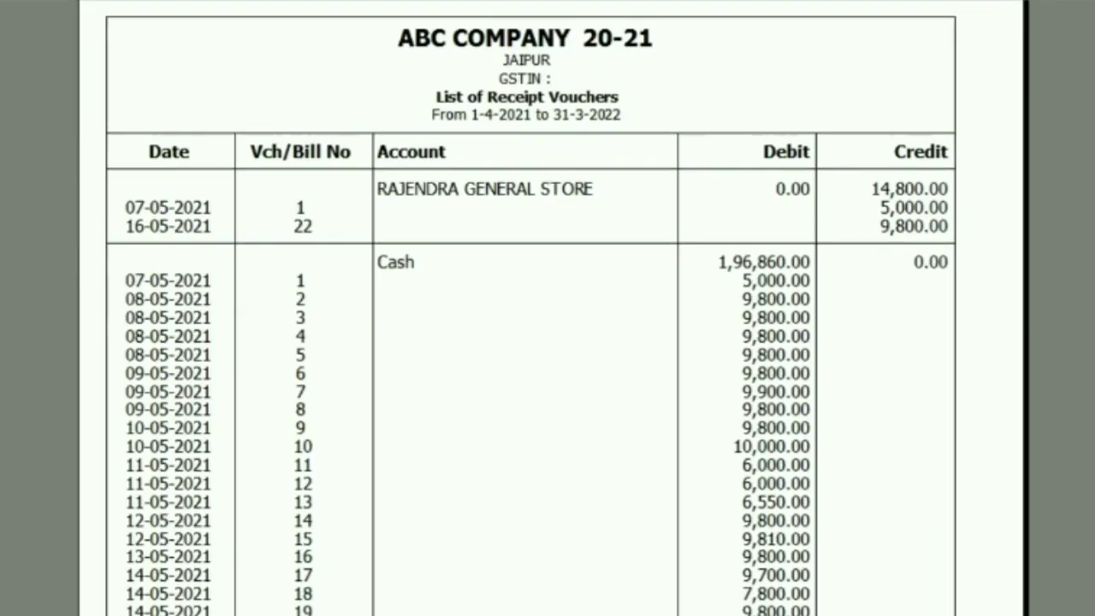
{"action": "scroll", "coordinate": [531, 342], "scroll_direction": "down", "scroll_amount": 1}
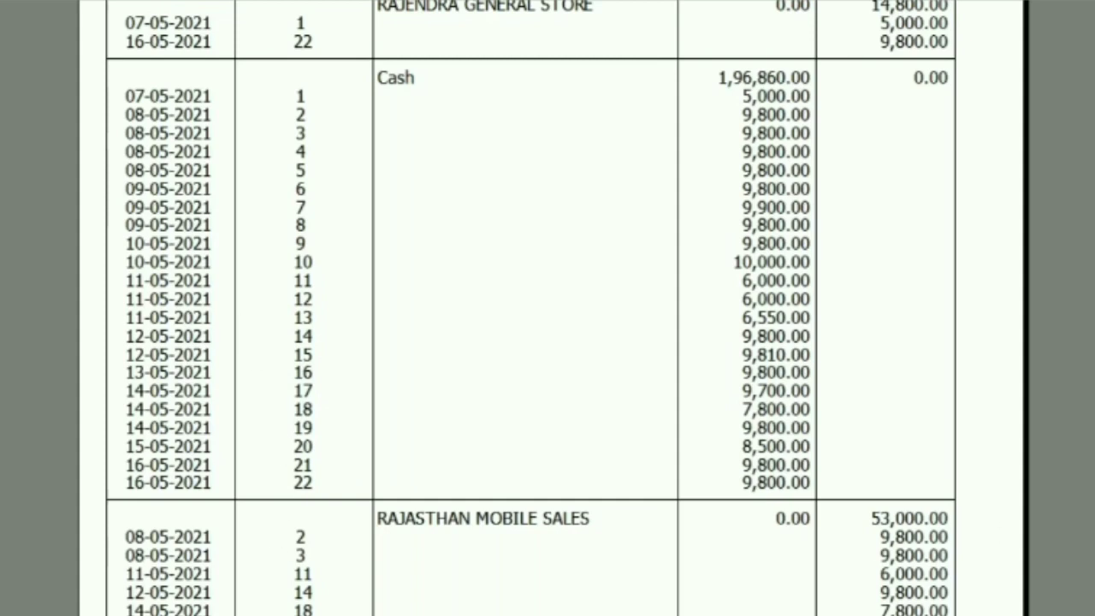
{"action": "scroll", "coordinate": [531, 308], "scroll_direction": "down", "scroll_amount": 2}
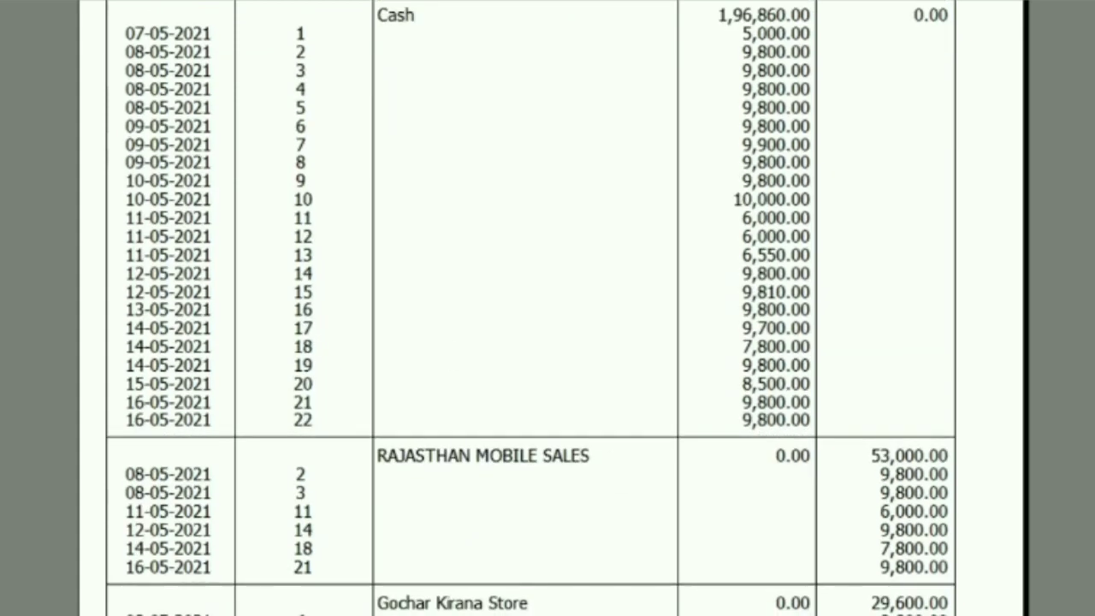
{"action": "scroll", "coordinate": [530, 308], "scroll_direction": "down", "scroll_amount": 3}
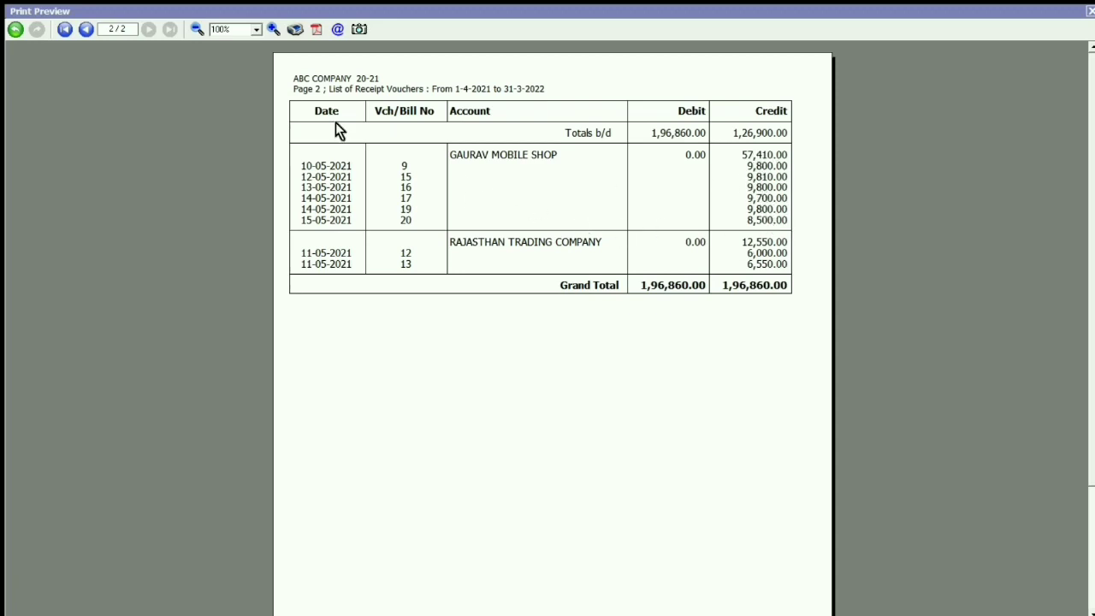
{"action": "left_click", "coordinate": [89, 32]}
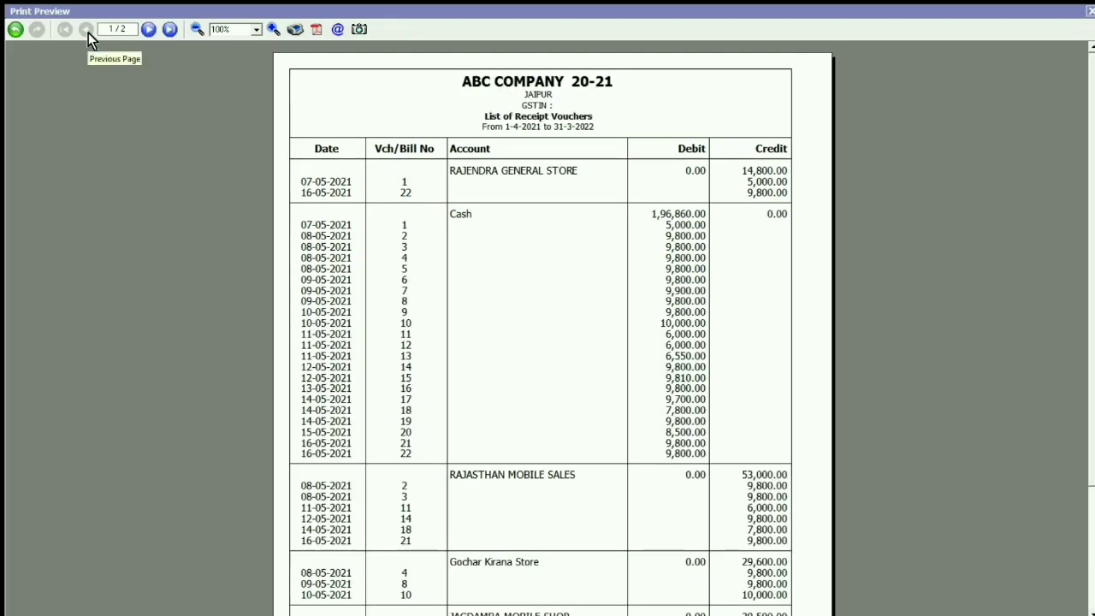
{"action": "key", "text": "Escape"}
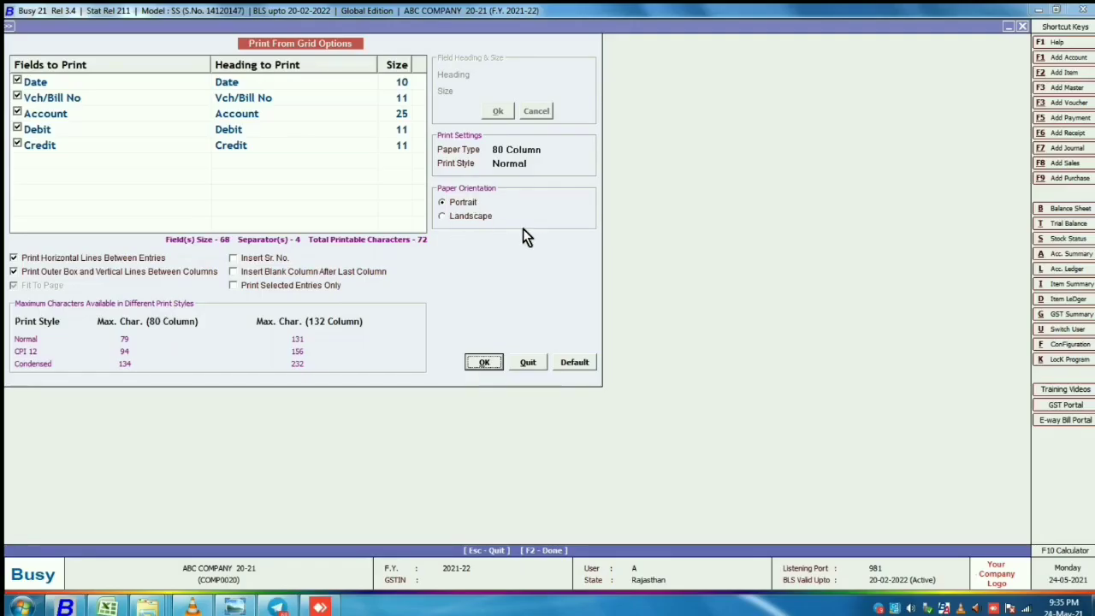
- Preview the grid printout in Landscape orientation, close the preview, and return to the grid print options
{"action": "left_click", "coordinate": [467, 218]}
{"action": "left_click", "coordinate": [481, 362]}
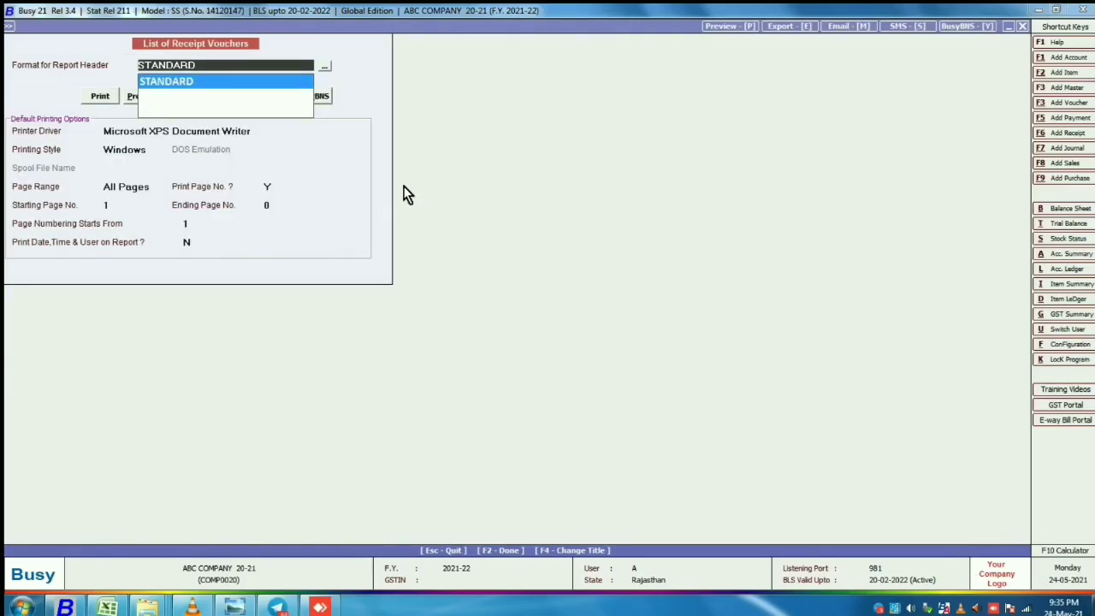
{"action": "left_click", "coordinate": [132, 99]}
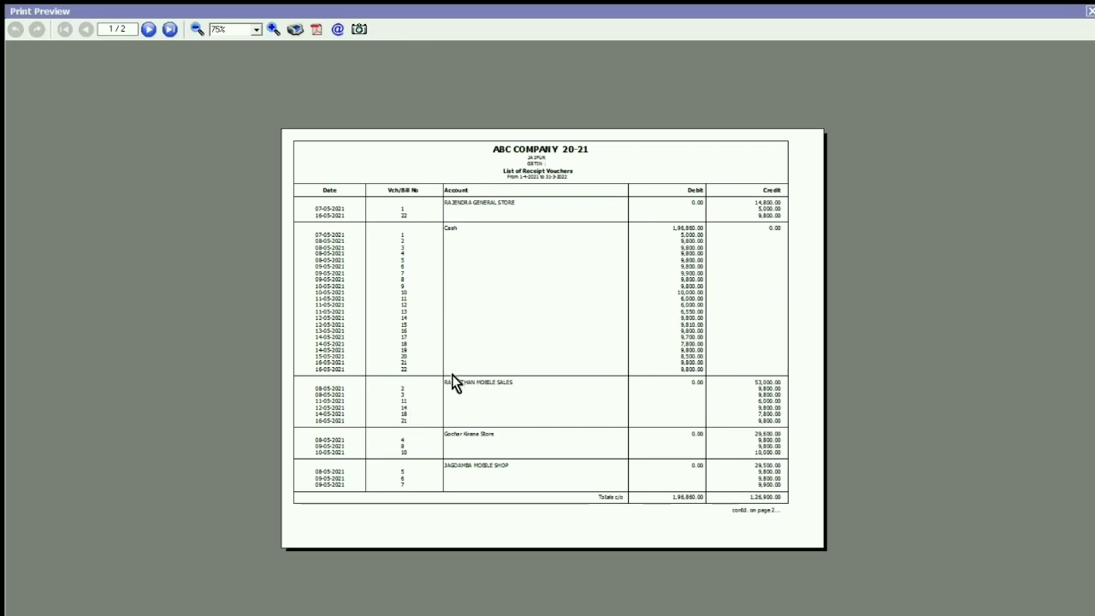
{"action": "key", "text": "Escape"}
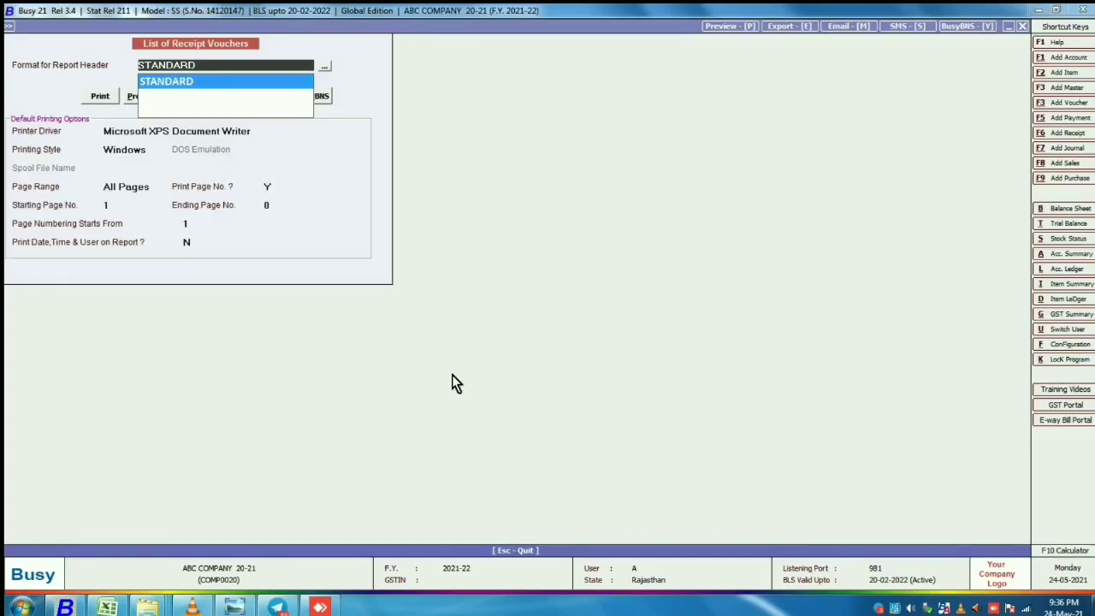
{"action": "key", "text": "Return"}
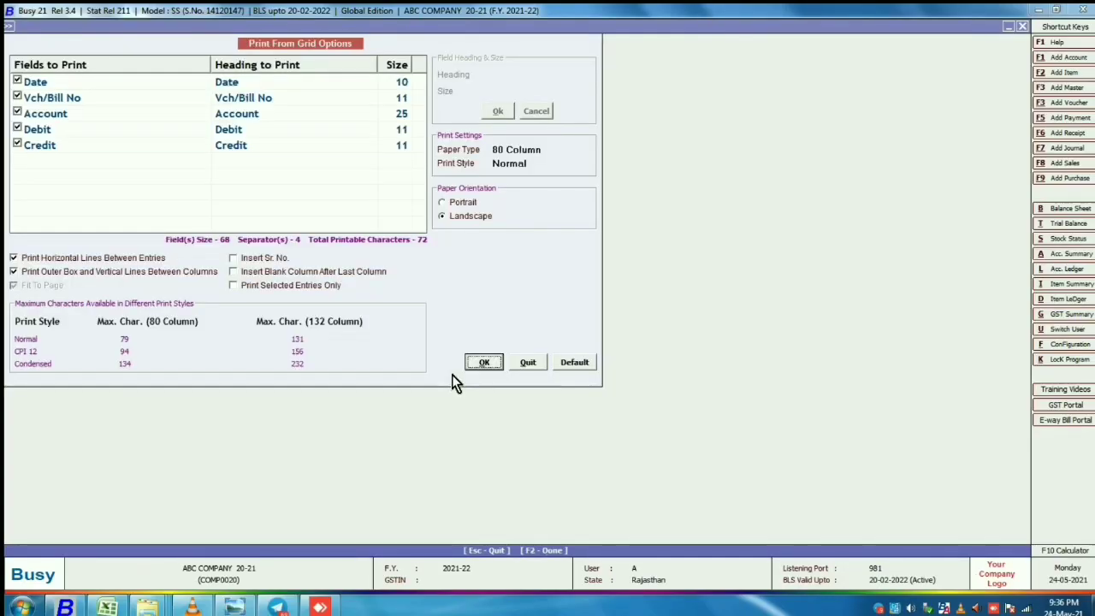
- Preview the grid printout in Portrait orientation without the Vch/Bill No field, and return to the voucher list
{"action": "left_click", "coordinate": [473, 202]}
{"action": "left_click", "coordinate": [17, 98]}
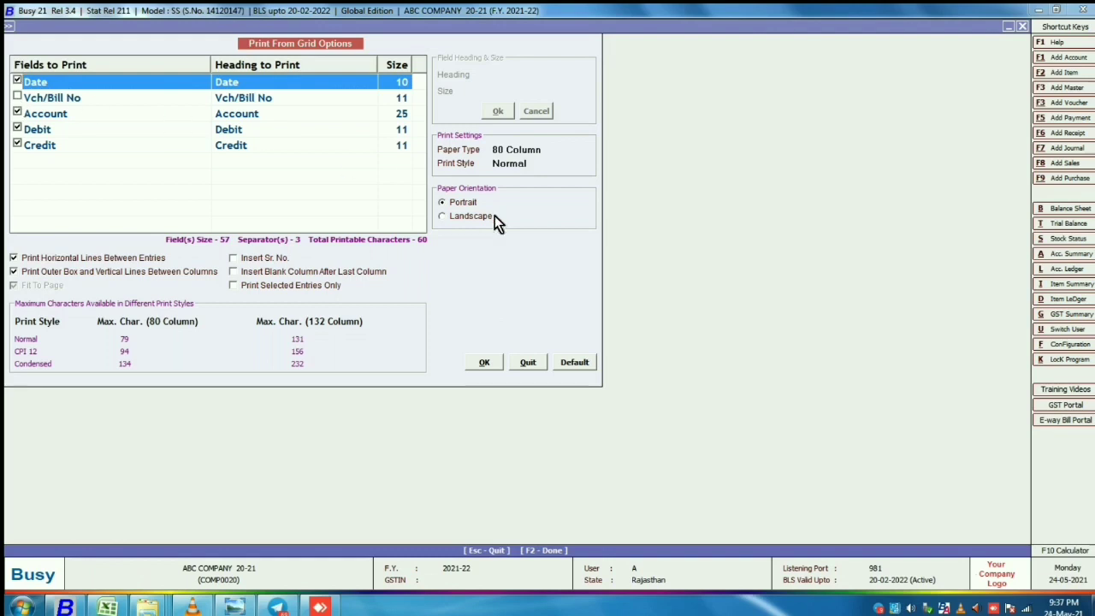
{"action": "left_click", "coordinate": [485, 361]}
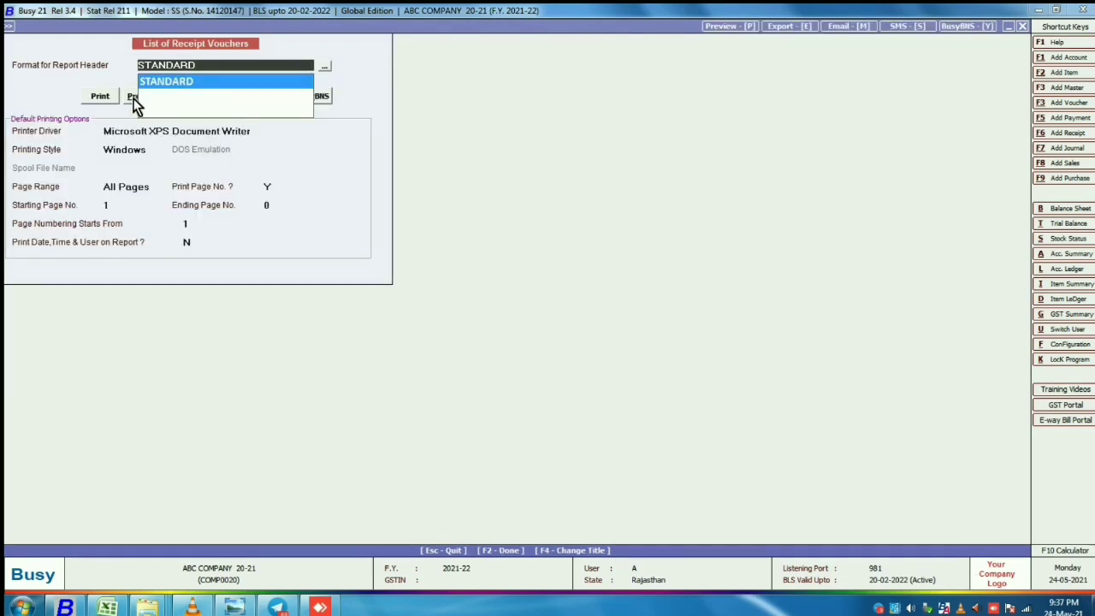
{"action": "left_click", "coordinate": [132, 97]}
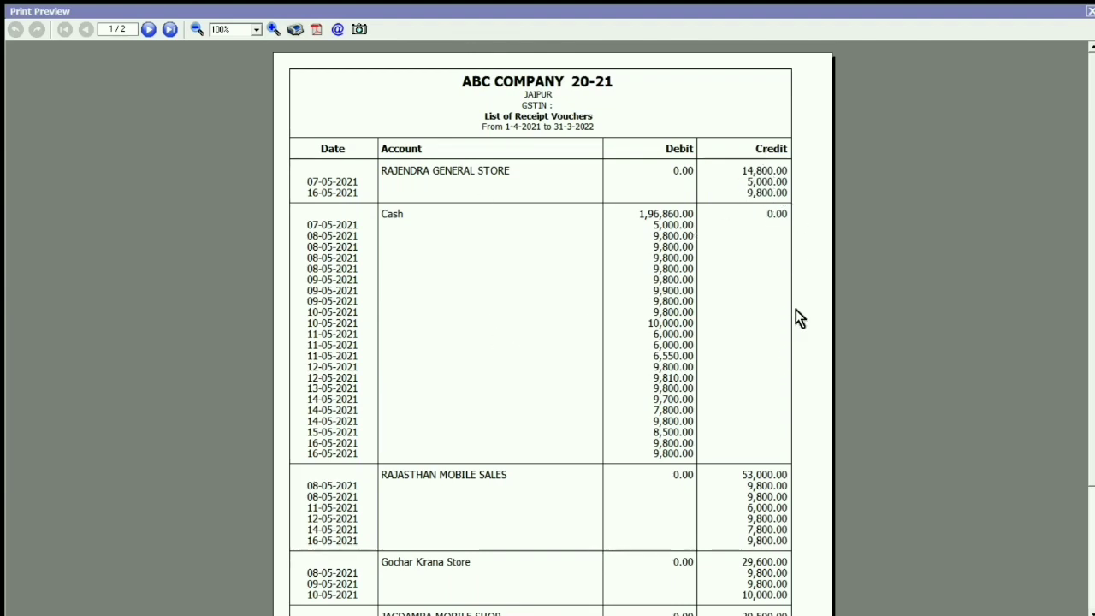
{"action": "scroll", "coordinate": [555, 328], "scroll_direction": "down", "scroll_amount": 5}
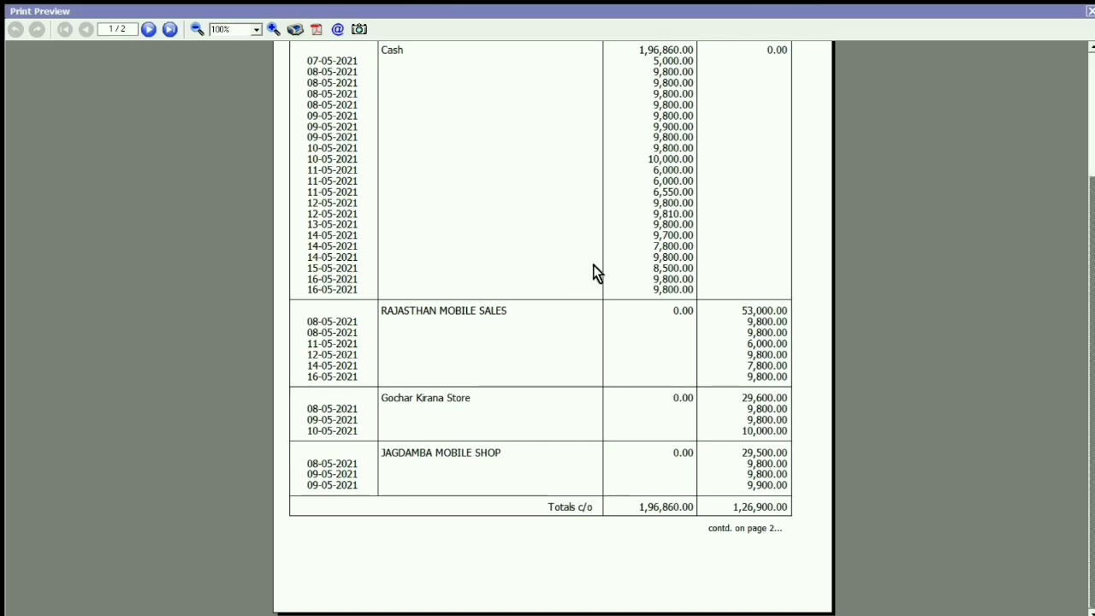
{"action": "left_click", "coordinate": [1090, 12]}
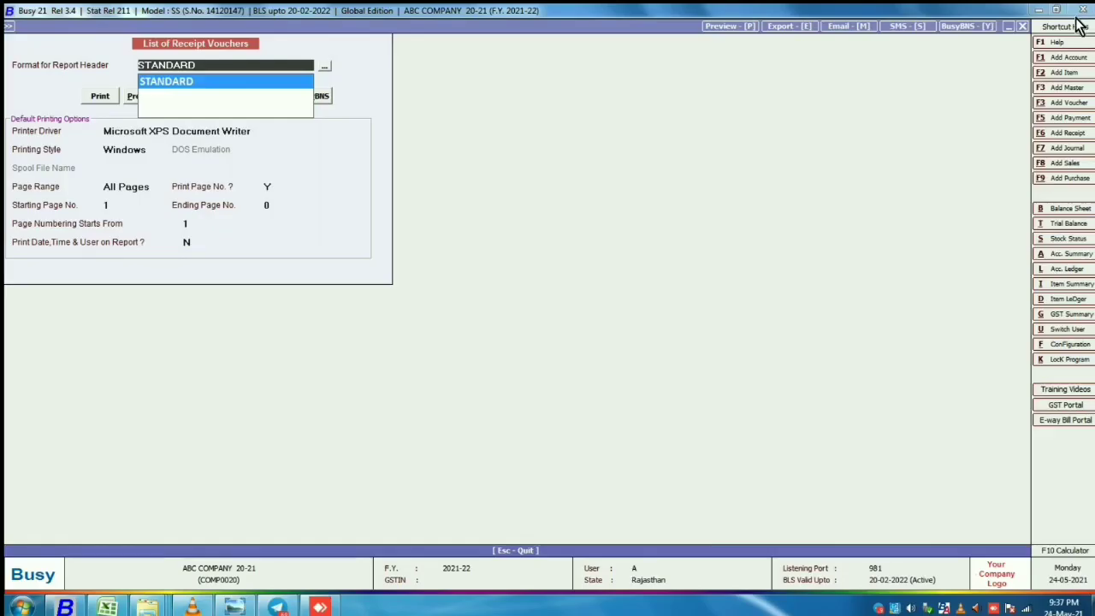
{"action": "key", "text": "Escape"}
{"action": "key", "text": "Escape"}
{"action": "key", "text": "Escape"}
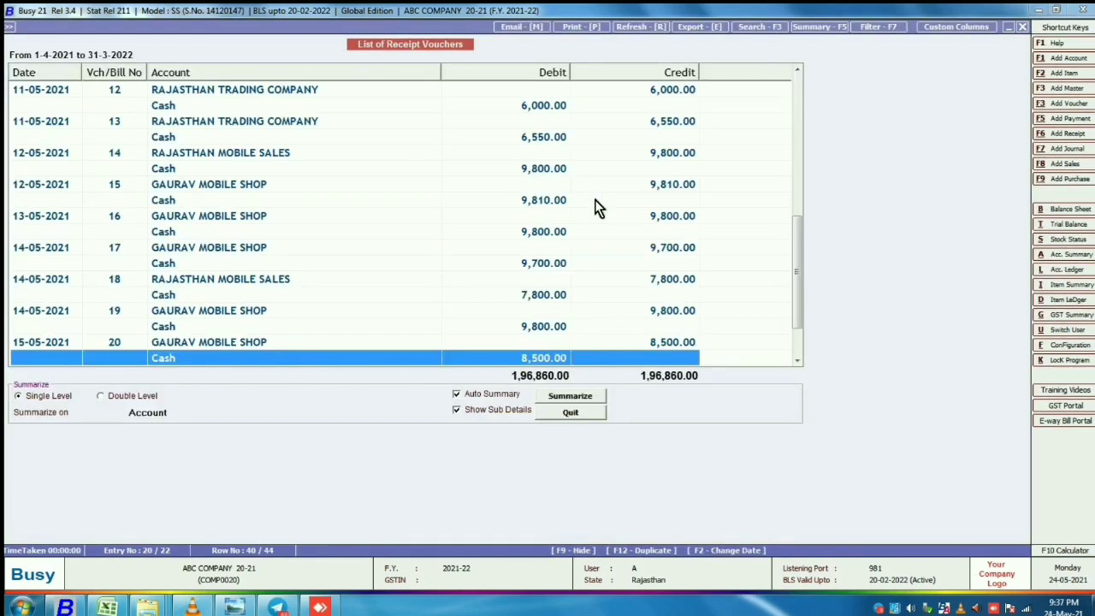
- Summarize the receipt vouchers on a single level by account, with Auto Summary and Show Sub Details enabled
{"action": "key", "text": "Up"}
{"action": "key", "text": "Up"}
{"action": "key", "text": "Up"}
{"action": "key", "text": "Up"}
{"action": "key", "text": "Up"}
{"action": "key", "text": "Up"}
{"action": "key", "text": "Up"}
{"action": "key", "text": "Up"}
{"action": "key", "text": "Up"}
{"action": "key", "text": "Up"}
{"action": "key", "text": "Up"}
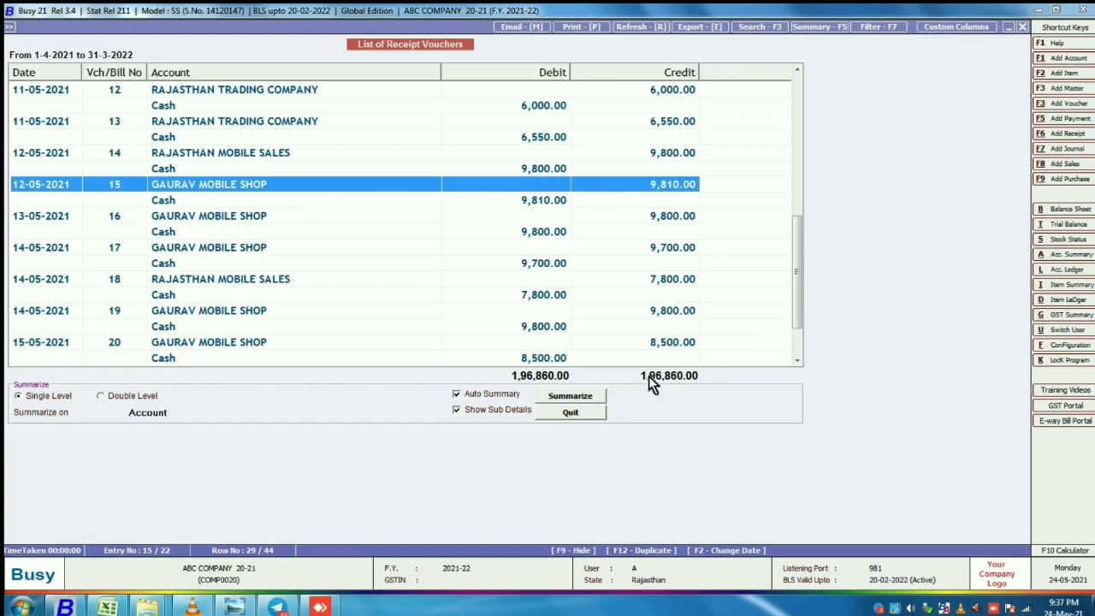
{"action": "left_click", "coordinate": [571, 400]}
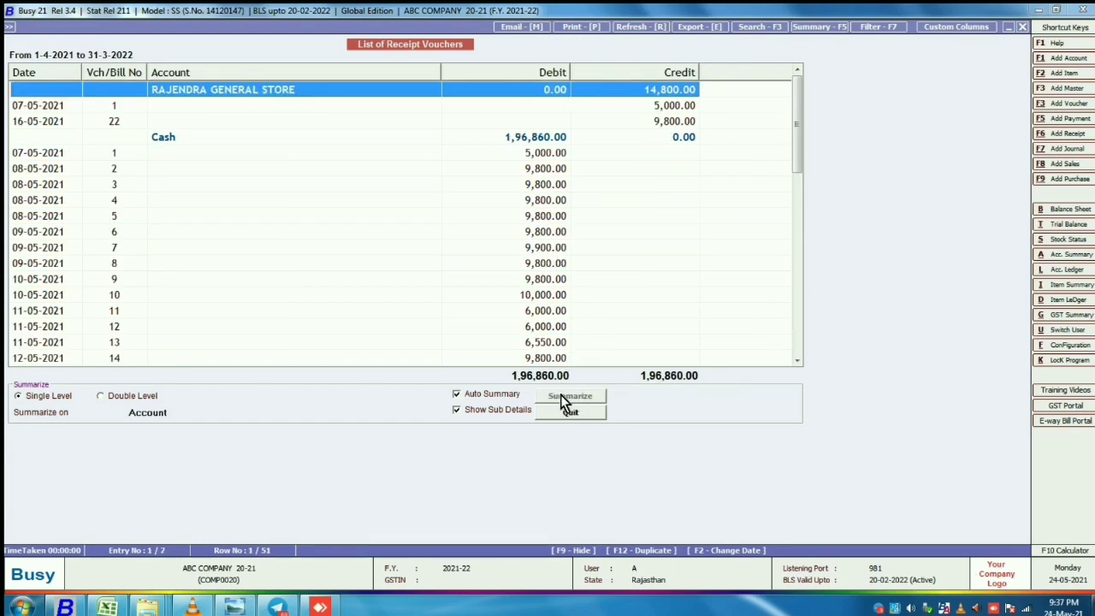
- Select the Cash summary row together with all its voucher rows, from voucher 1 through voucher 22
{"action": "left_click", "coordinate": [543, 154]}
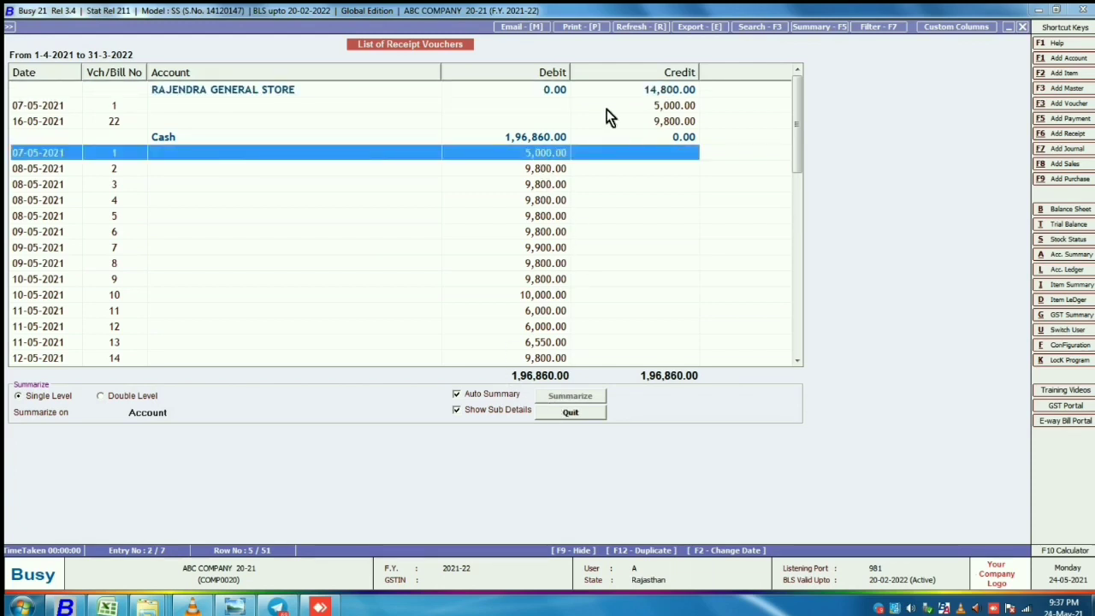
{"action": "key", "text": "Up"}
{"action": "key", "text": "Down"}
{"action": "key", "text": "Up"}
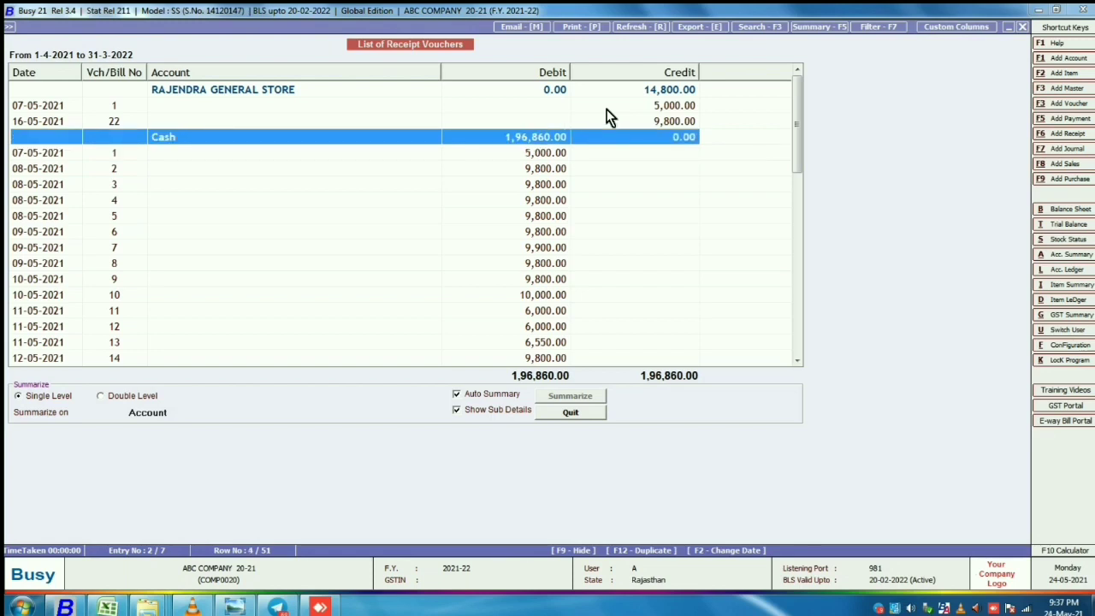
{"action": "key", "text": "Down"}
{"action": "key", "text": "shift+Down"}
{"action": "key", "text": "shift+Down"}
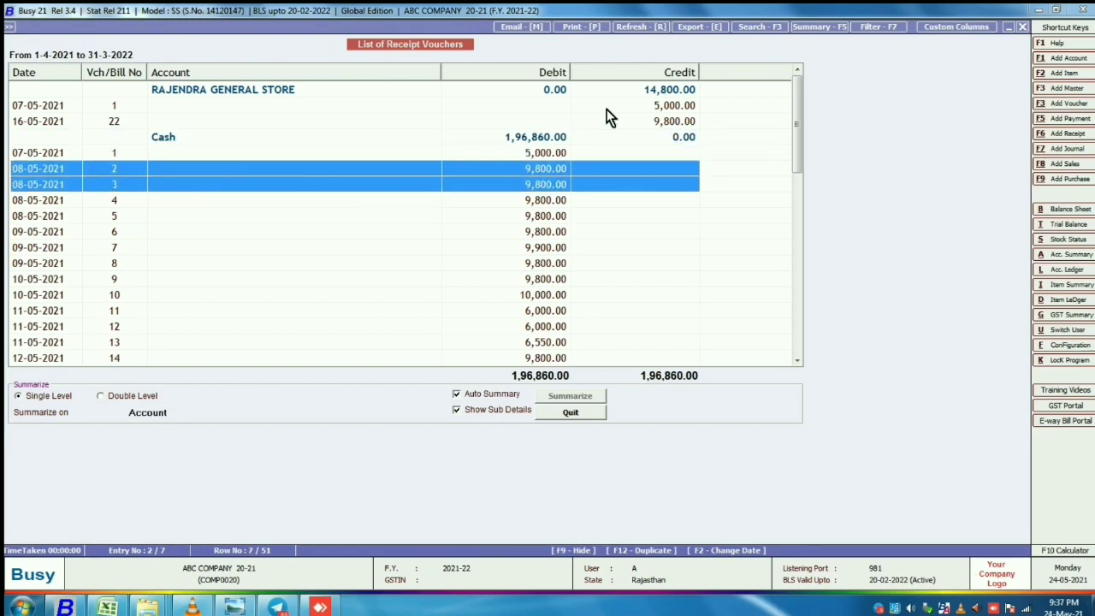
{"action": "key", "text": "Up"}
{"action": "key", "text": "shift+Down"}
{"action": "key", "text": "shift+Down"}
{"action": "key", "text": "shift+Down"}
{"action": "key", "text": "shift+Down"}
{"action": "key", "text": "shift+Down"}
{"action": "key", "text": "shift+Down"}
{"action": "key", "text": "shift+Down"}
{"action": "key", "text": "shift+Down"}
{"action": "key", "text": "shift+Down"}
{"action": "key", "text": "shift+Down"}
{"action": "key", "text": "shift+Down"}
{"action": "key", "text": "shift+Down"}
{"action": "key", "text": "shift+Down"}
{"action": "key", "text": "shift+Down"}
{"action": "key", "text": "shift+Down"}
{"action": "key", "text": "shift+Down"}
{"action": "key", "text": "shift+Down"}
{"action": "key", "text": "shift+Down"}
{"action": "key", "text": "shift+Down"}
{"action": "key", "text": "shift+Down"}
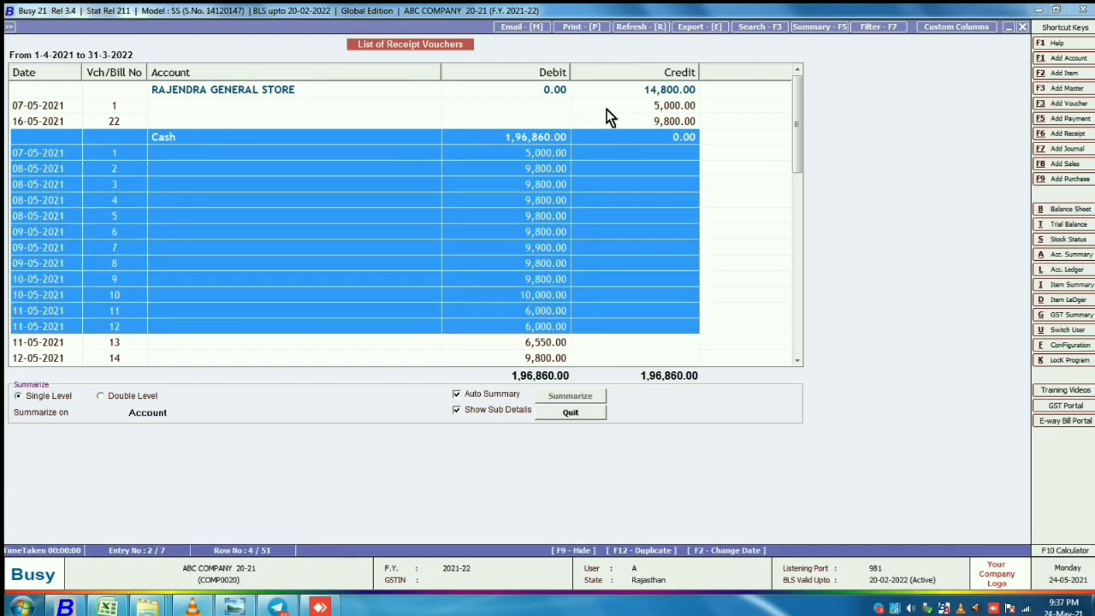
{"action": "key", "text": "shift+Down"}
{"action": "key", "text": "shift+Down"}
{"action": "key", "text": "shift+Down"}
{"action": "key", "text": "shift+Down"}
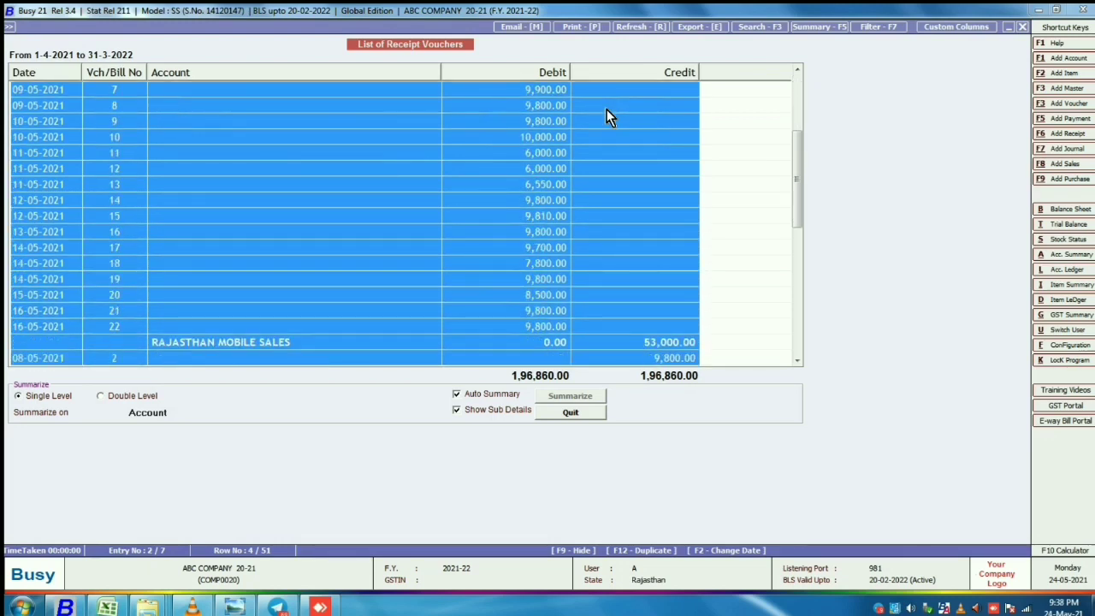
{"action": "key", "text": "shift+Up"}
{"action": "key", "text": "shift+Up"}
{"action": "key", "text": "shift+Up"}
{"action": "key", "text": "shift+Down"}
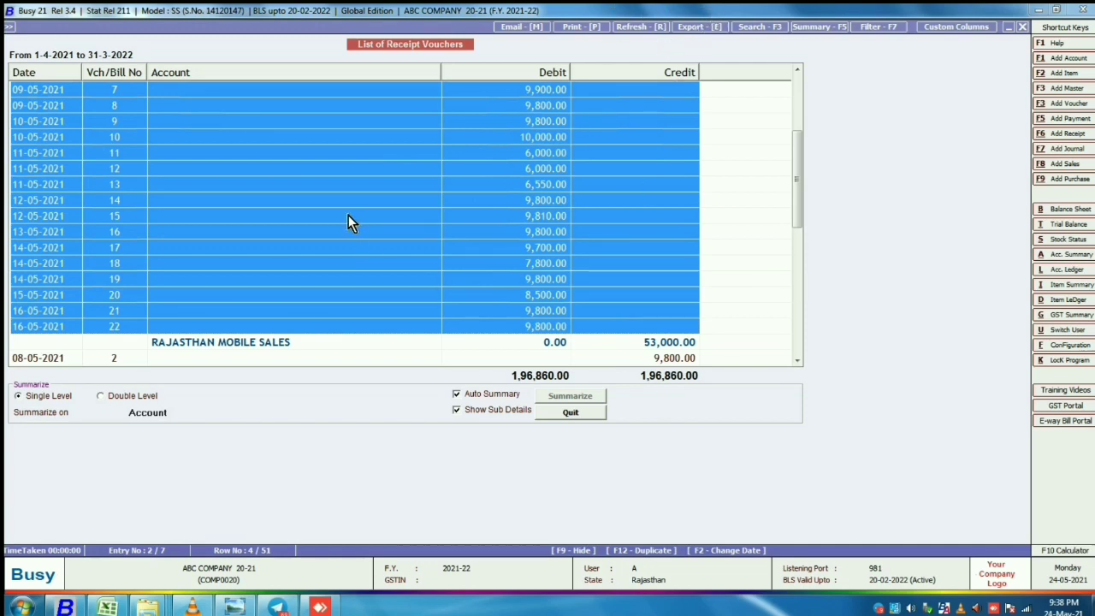
- Preview the as-is grid printout with the Date and Vch/Bill No fields excluded, and close the preview
{"action": "left_click", "coordinate": [569, 26]}
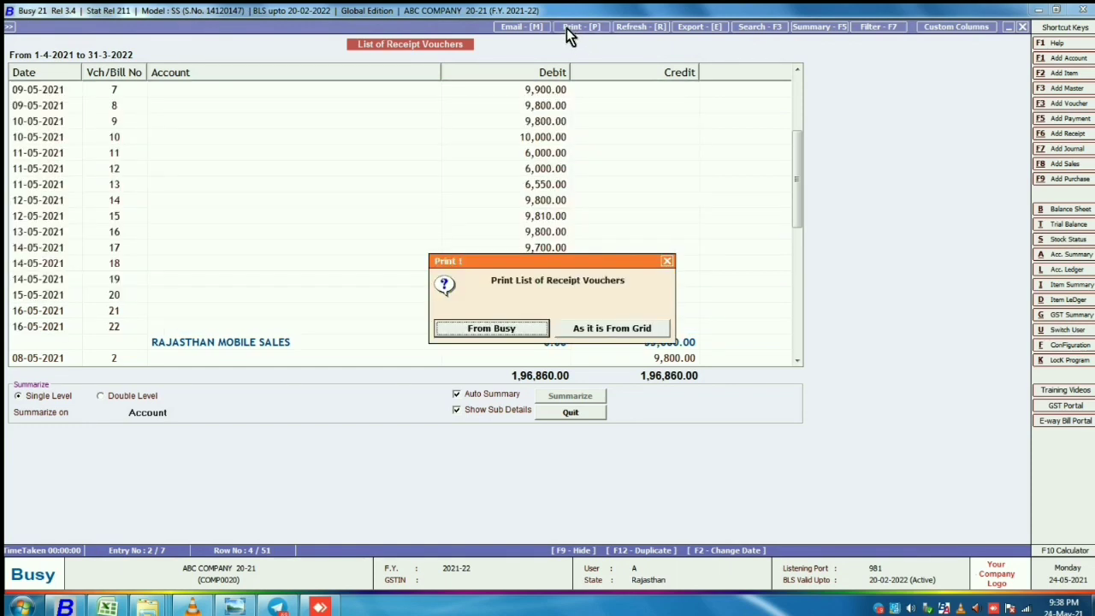
{"action": "left_click", "coordinate": [610, 332]}
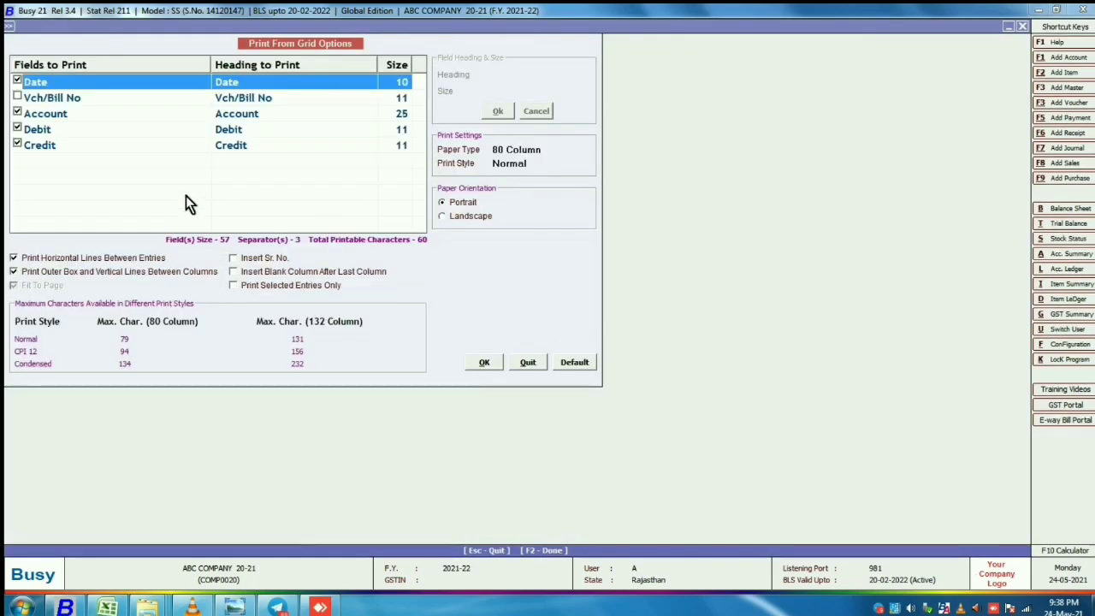
{"action": "left_click", "coordinate": [30, 101]}
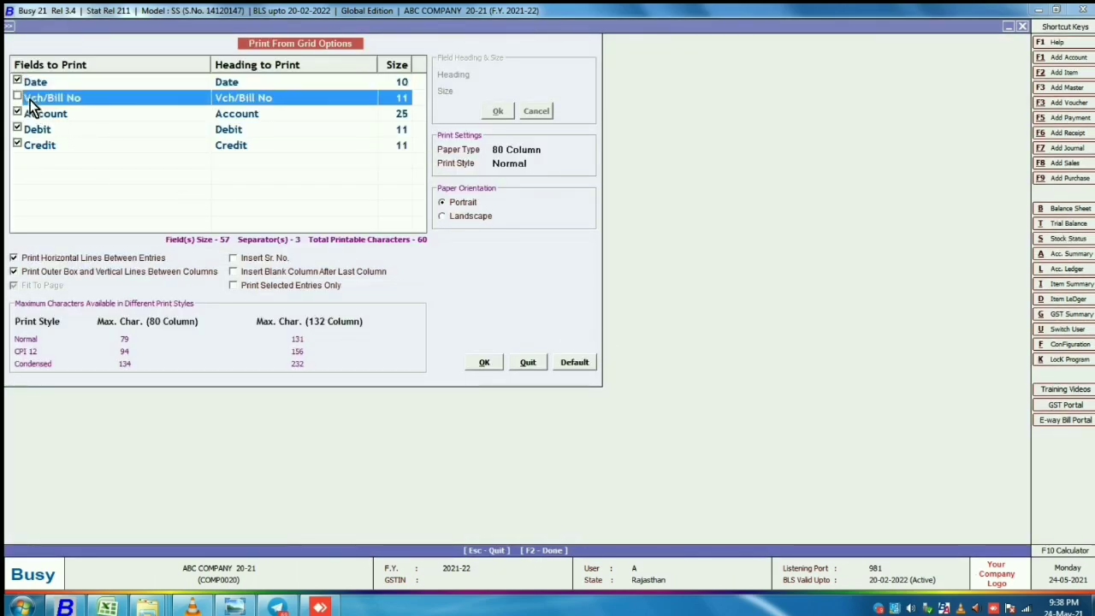
{"action": "left_click", "coordinate": [17, 97]}
{"action": "left_click", "coordinate": [17, 97]}
{"action": "left_click", "coordinate": [17, 81]}
{"action": "left_click", "coordinate": [484, 363]}
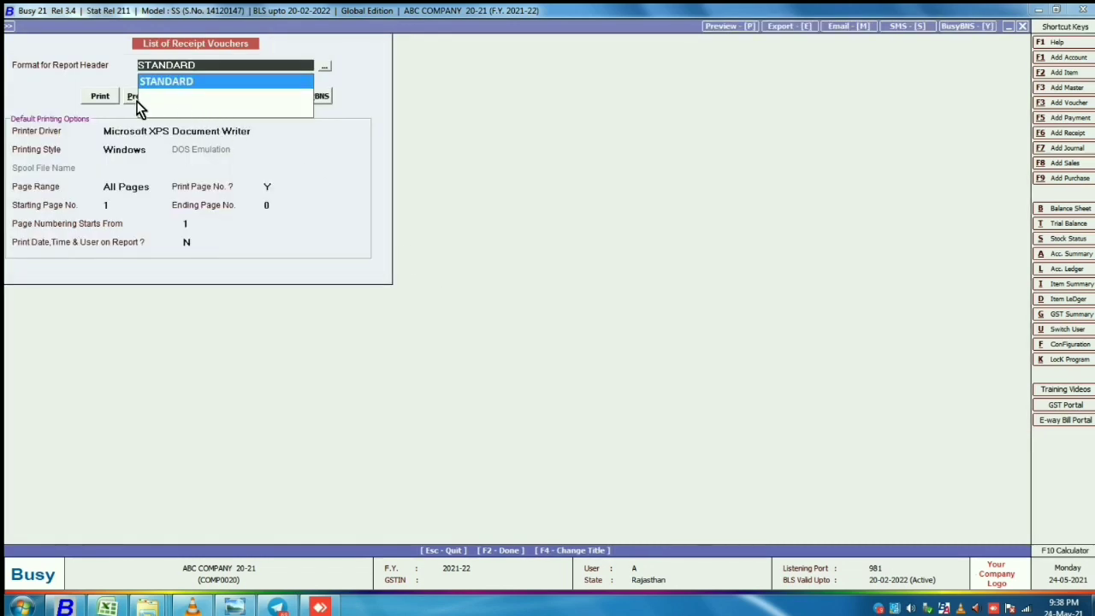
{"action": "left_click", "coordinate": [134, 99]}
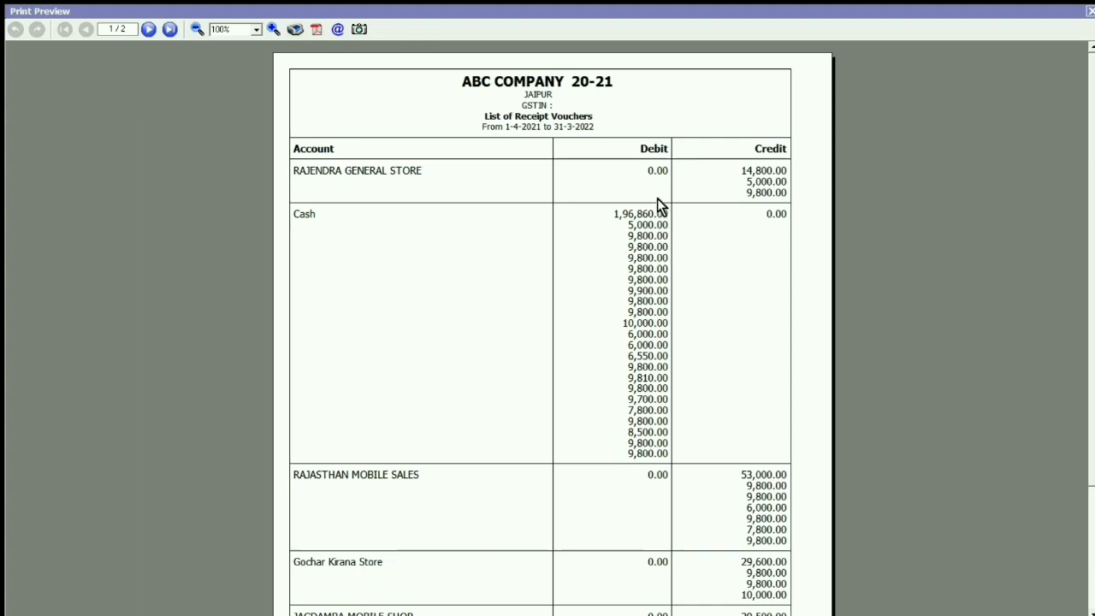
{"action": "left_click", "coordinate": [1089, 10]}
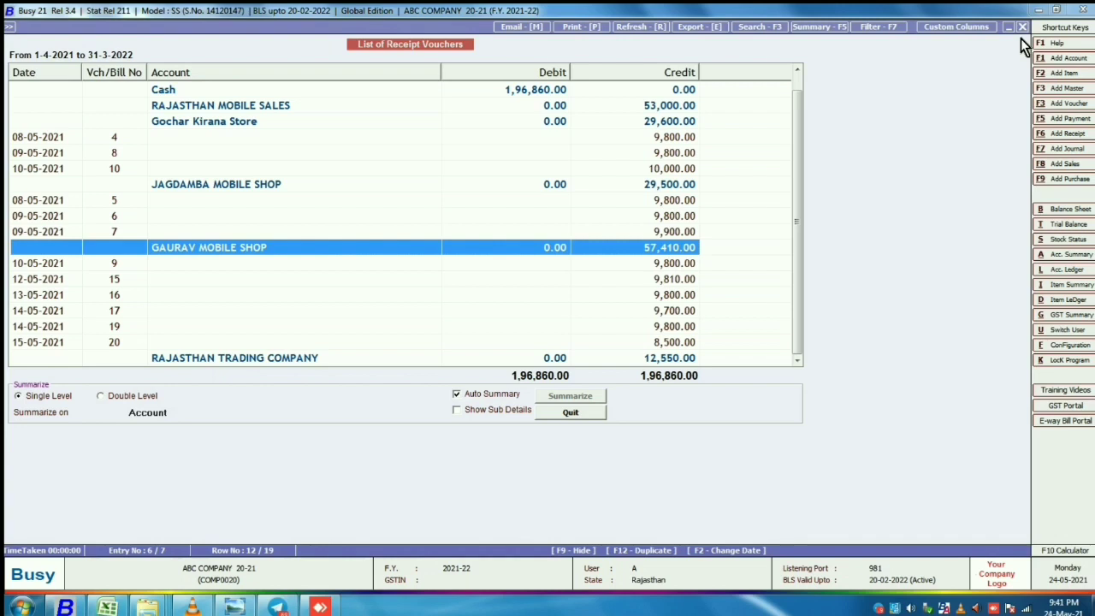
- Select the GAURAV MOBILE SHOP summary row together with its voucher rows, from voucher 9 through voucher 20
{"action": "key", "text": "shift+Down"}
{"action": "key", "text": "shift+Down"}
{"action": "key", "text": "shift+Down"}
{"action": "key", "text": "shift+Down"}
{"action": "key", "text": "shift+Down"}
{"action": "key", "text": "shift+Down"}
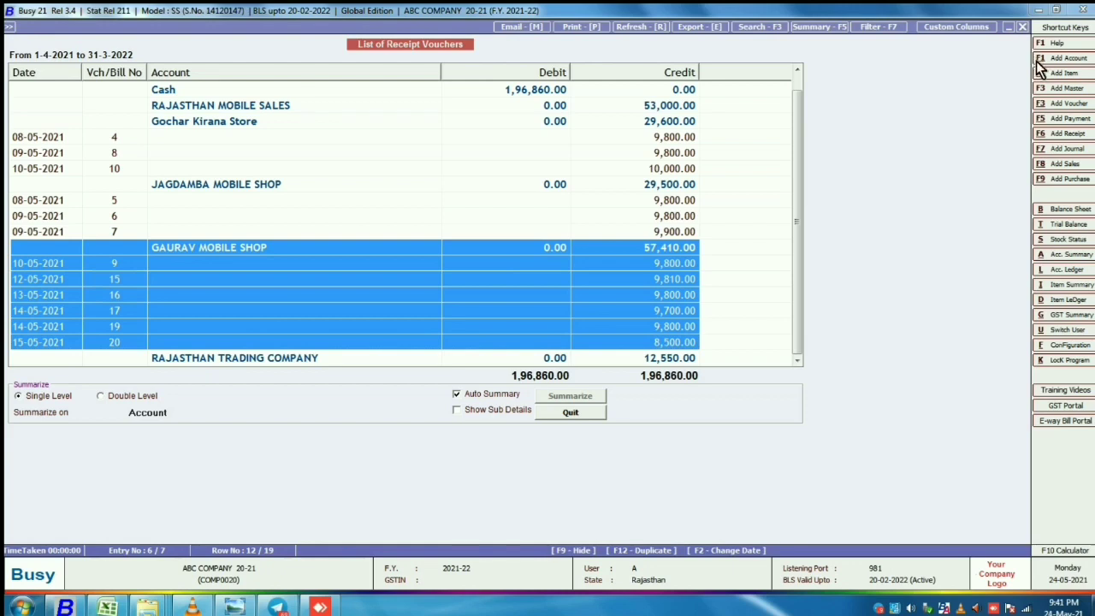
- Preview the as-is grid printout with the Date and Vch/Bill No fields included and Print Selected Entries Only enabled
{"action": "left_click", "coordinate": [579, 28]}
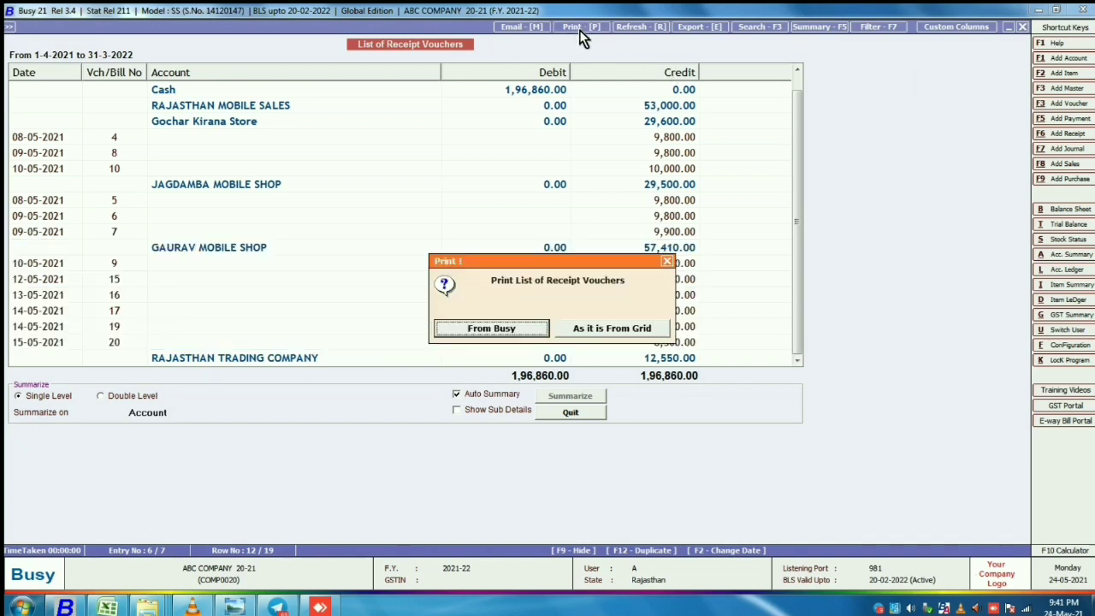
{"action": "left_click", "coordinate": [611, 329]}
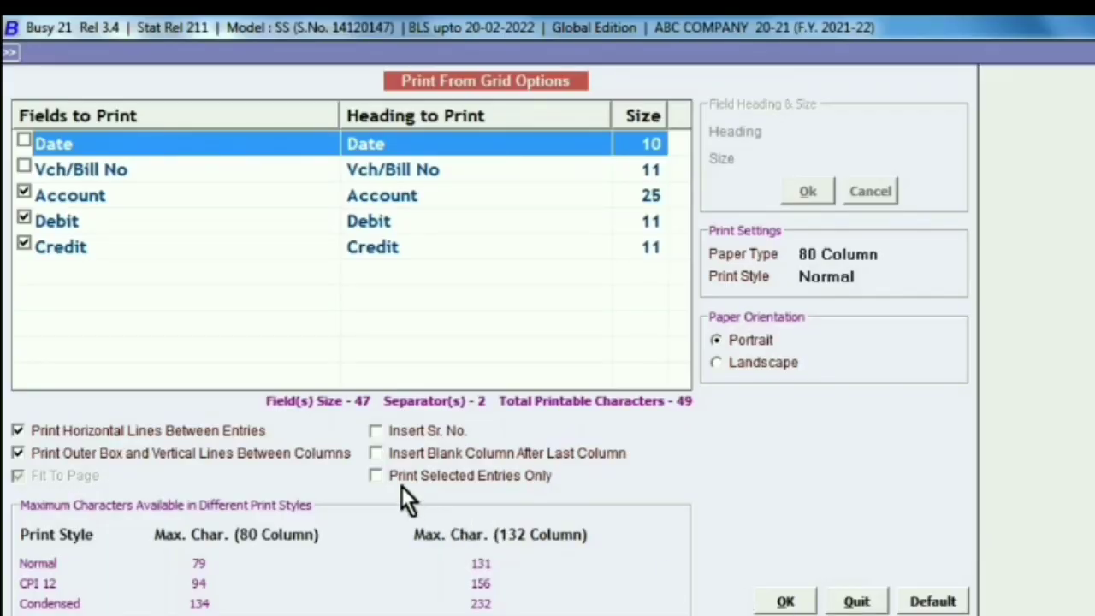
{"action": "left_click", "coordinate": [24, 167]}
{"action": "left_click", "coordinate": [24, 142]}
{"action": "left_click", "coordinate": [379, 477]}
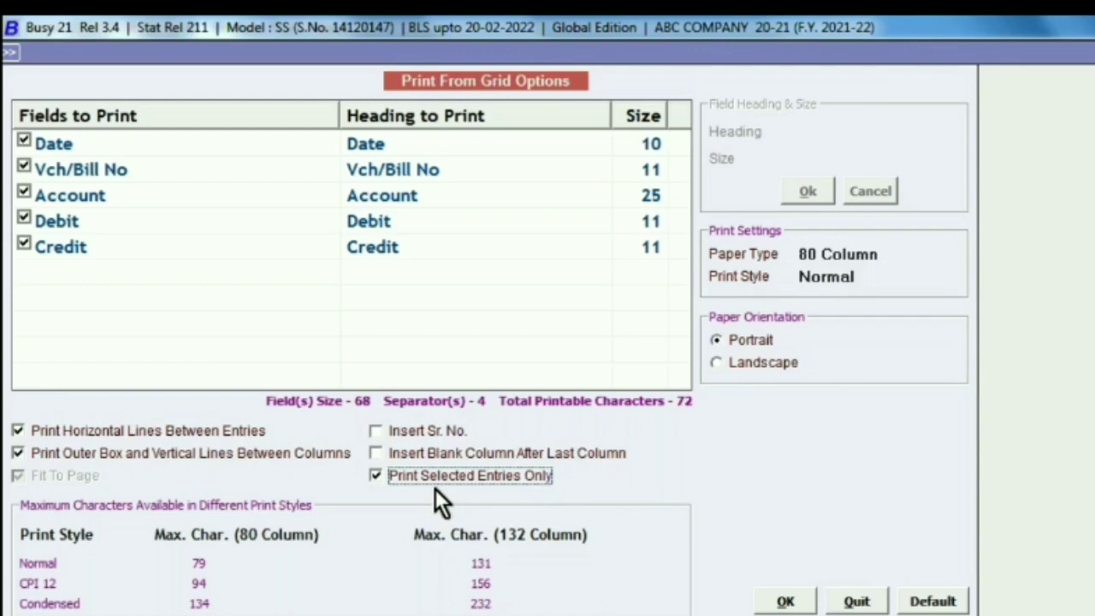
{"action": "left_click", "coordinate": [783, 601]}
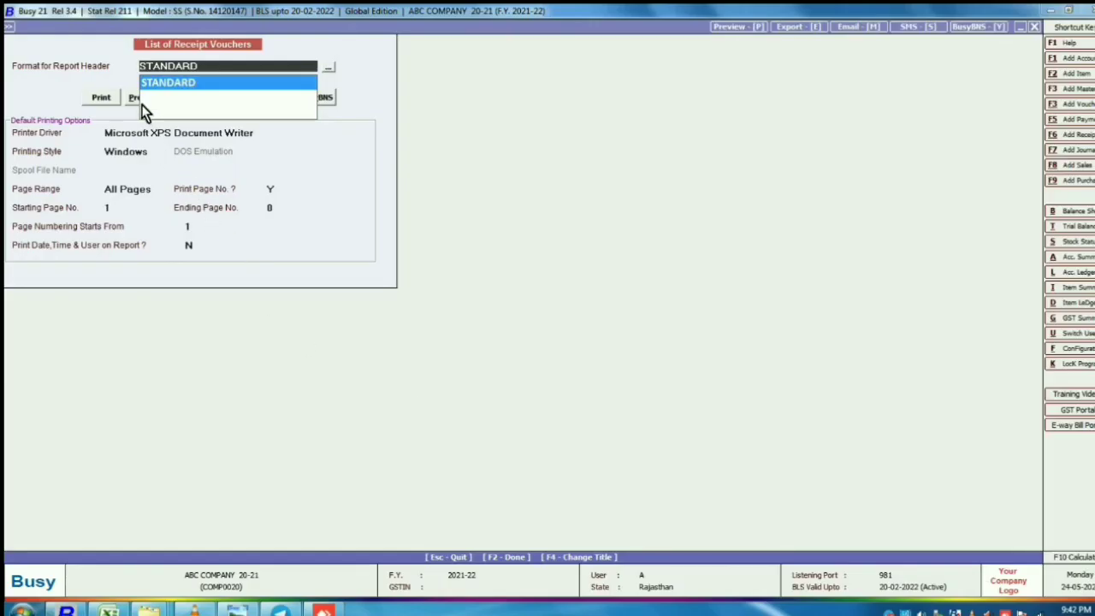
{"action": "left_click", "coordinate": [134, 99]}
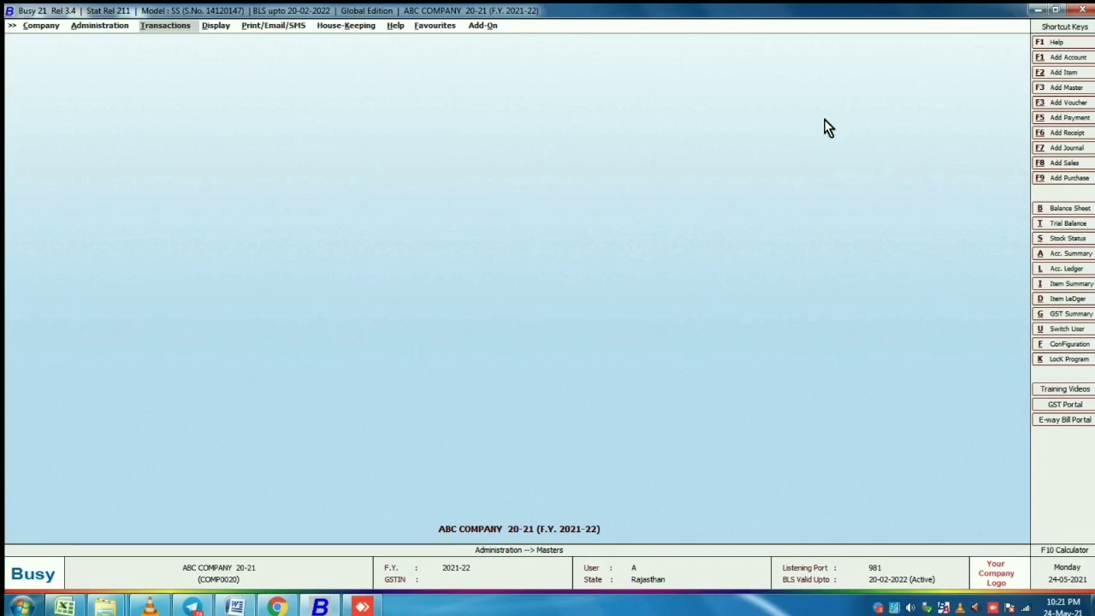
- Open the options of the standard Receipt Register from the account books
{"action": "left_click", "coordinate": [219, 30]}
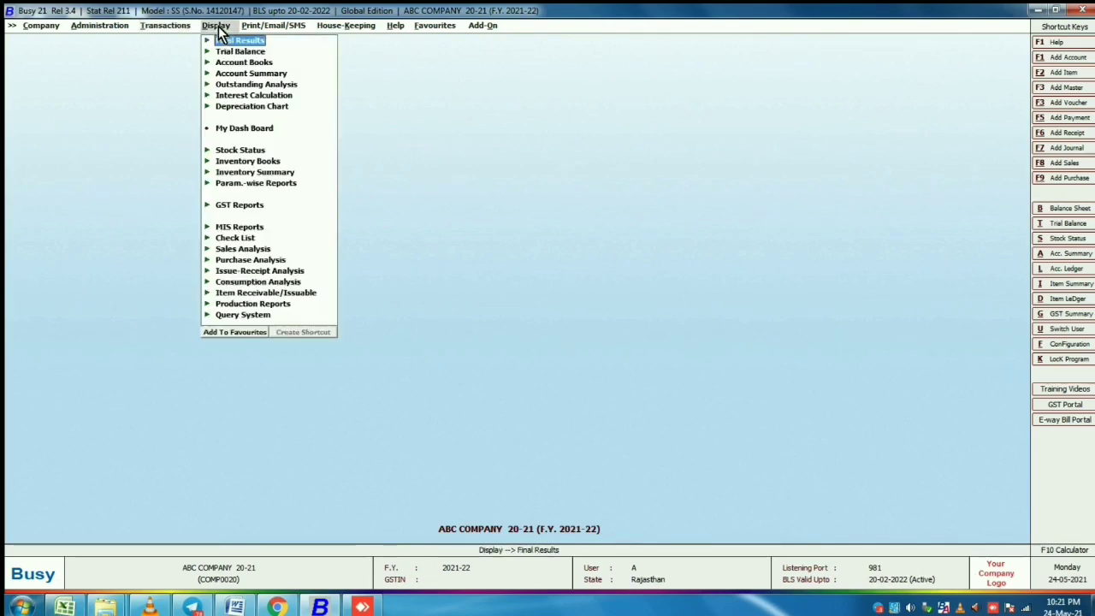
{"action": "left_click", "coordinate": [244, 63]}
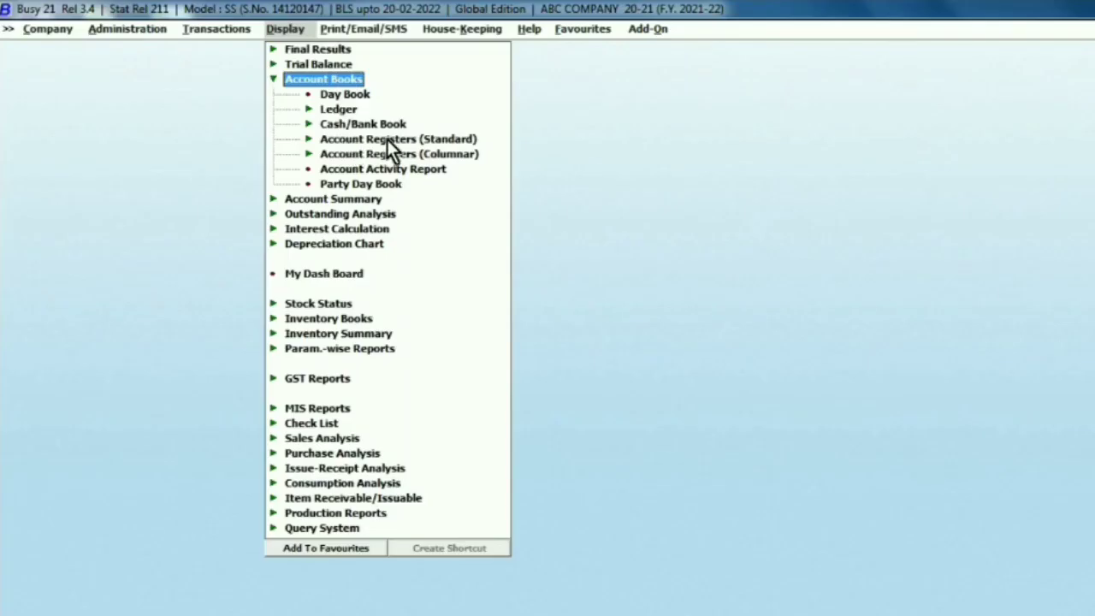
{"action": "left_click", "coordinate": [406, 139]}
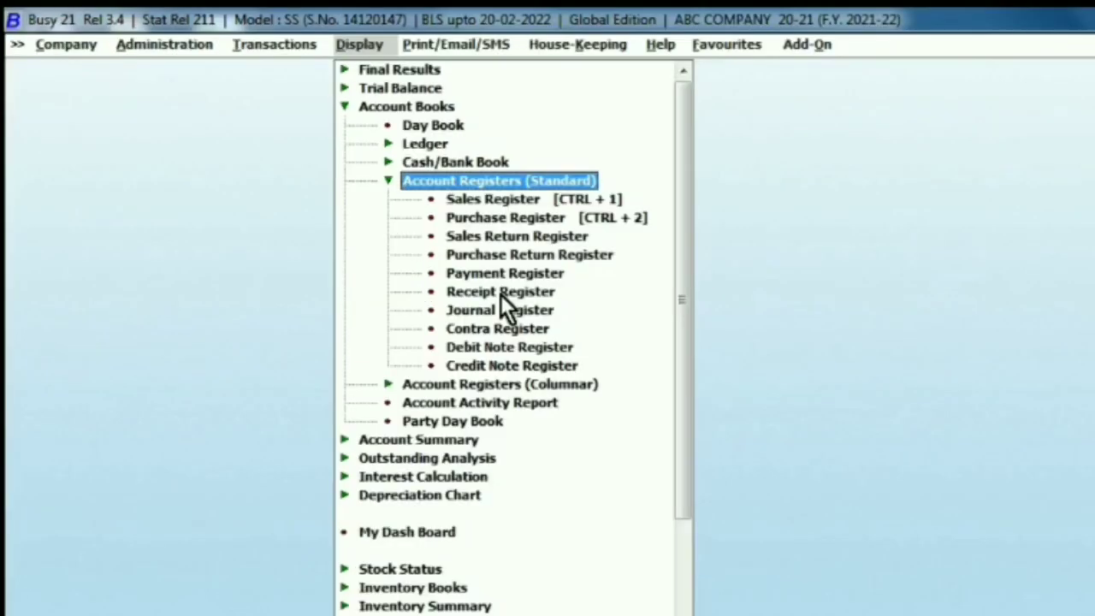
{"action": "left_click", "coordinate": [501, 292]}
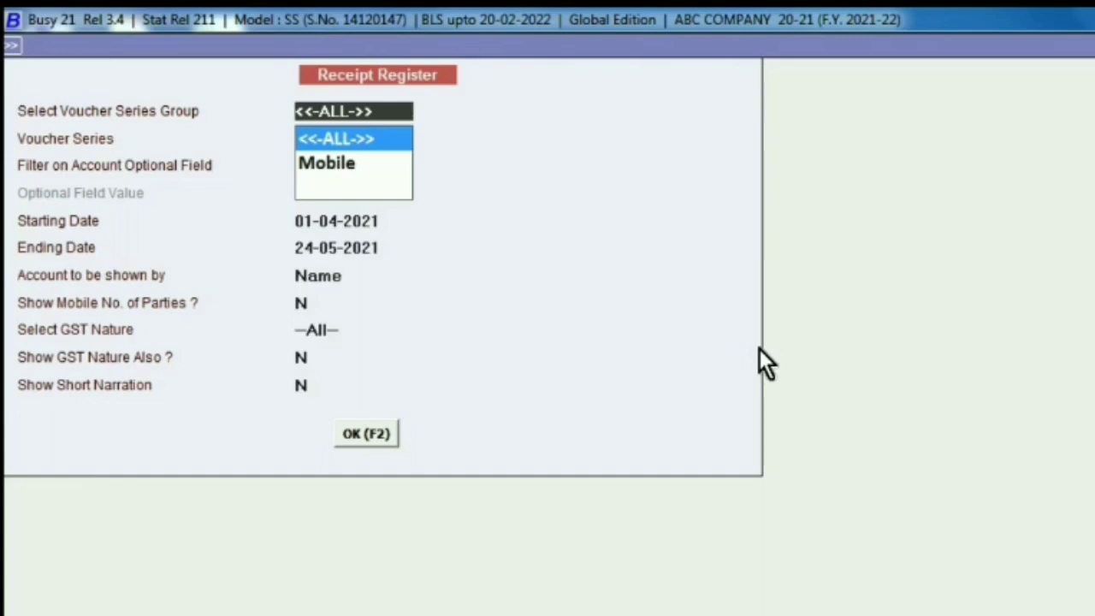
- Generate the Receipt Register for all voucher series from 01-04-2021 to 24-05-2021, with accounts shown by name
{"action": "key", "text": "Return"}
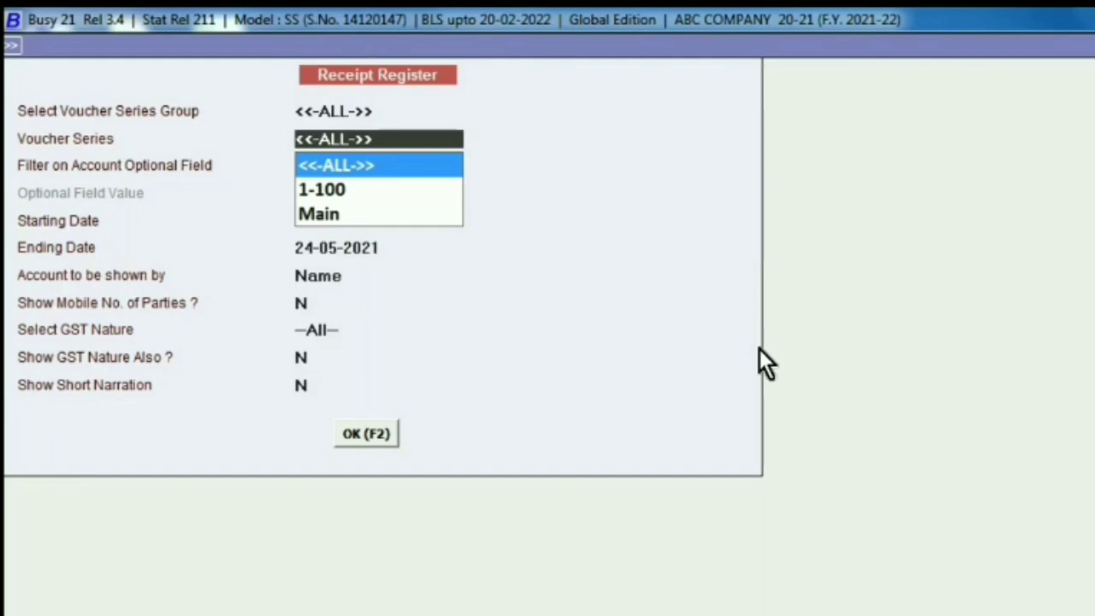
{"action": "key", "text": "Return"}
{"action": "key", "text": "Return"}
{"action": "key", "text": "Return"}
{"action": "key", "text": "Return"}
{"action": "key", "text": "Return"}
{"action": "key", "text": "Return"}
{"action": "key", "text": "Return"}
{"action": "key", "text": "Return"}
{"action": "key", "text": "Return"}
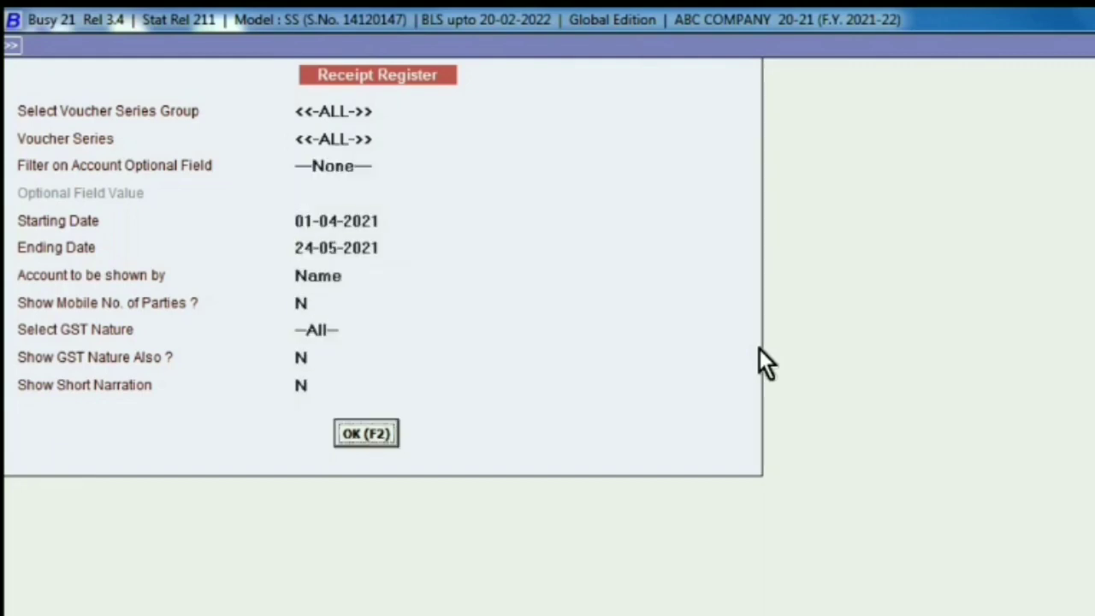
{"action": "key", "text": "Return"}
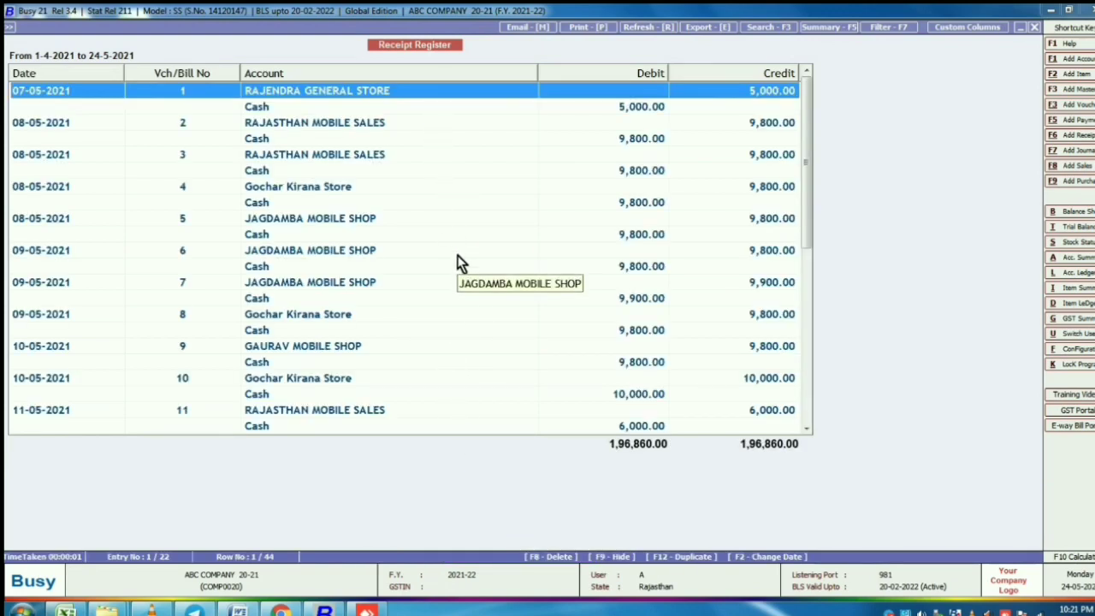
- Summarize the Receipt Register at single level on Account, with Auto Summary enabled
{"action": "key", "text": "F5"}
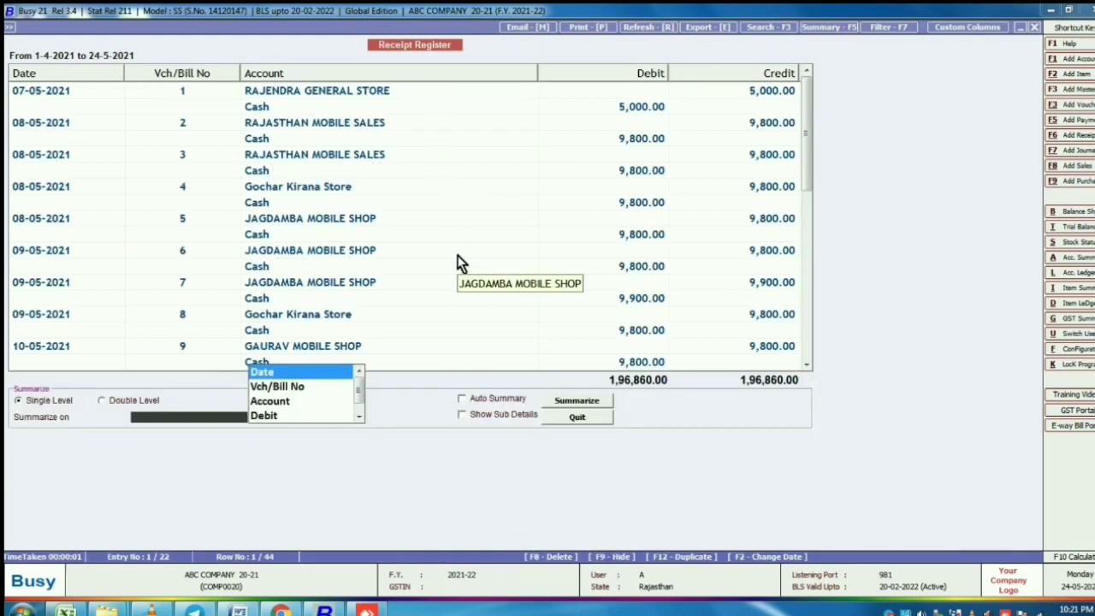
{"action": "key", "text": "Down"}
{"action": "key", "text": "Down"}
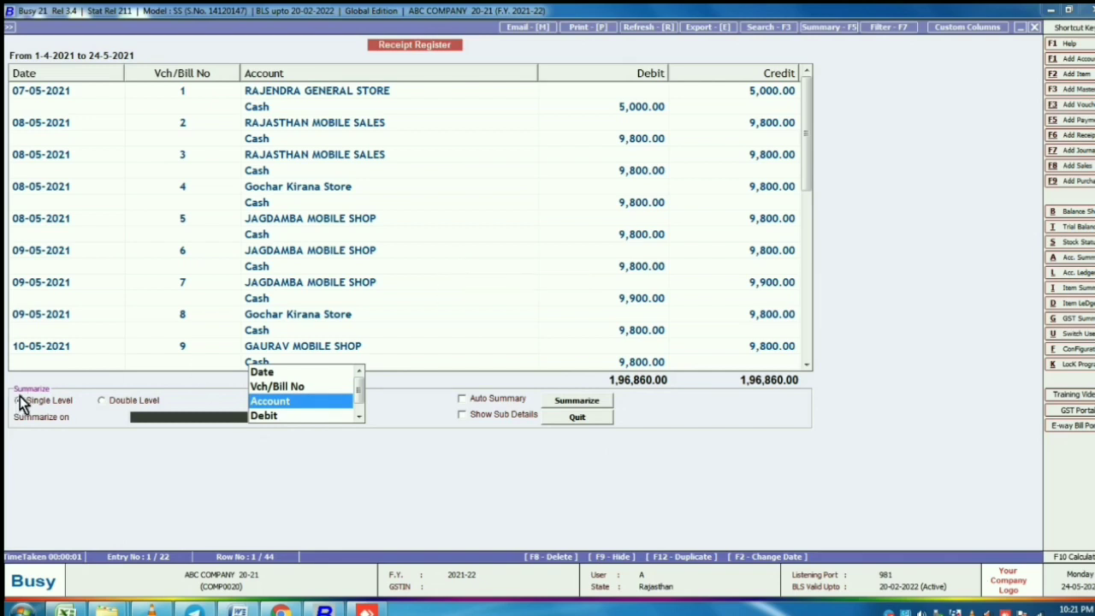
{"action": "left_click", "coordinate": [287, 403]}
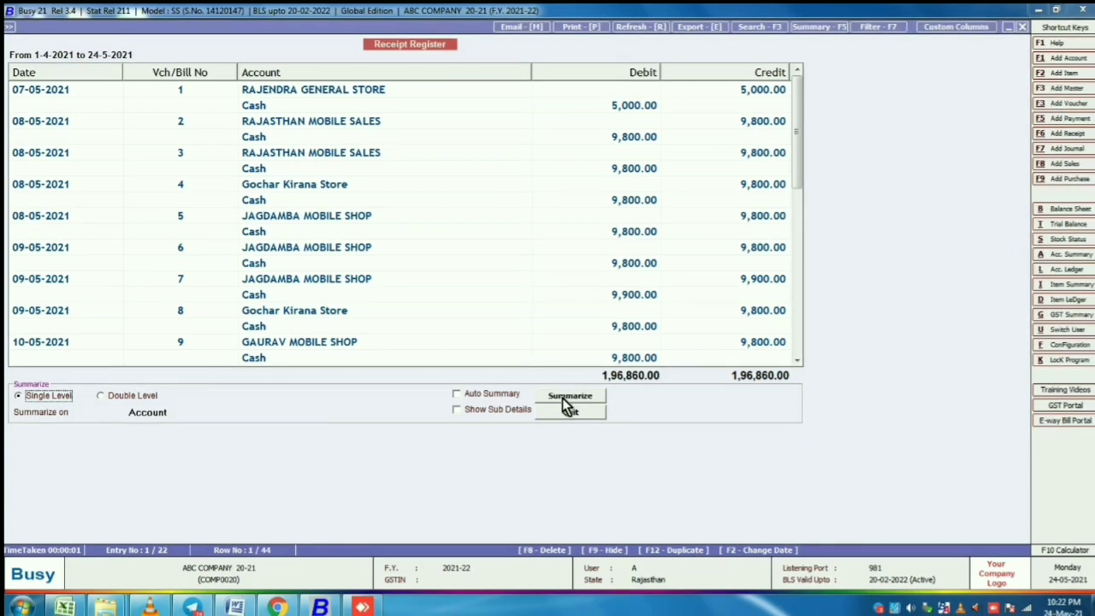
{"action": "left_click", "coordinate": [484, 395]}
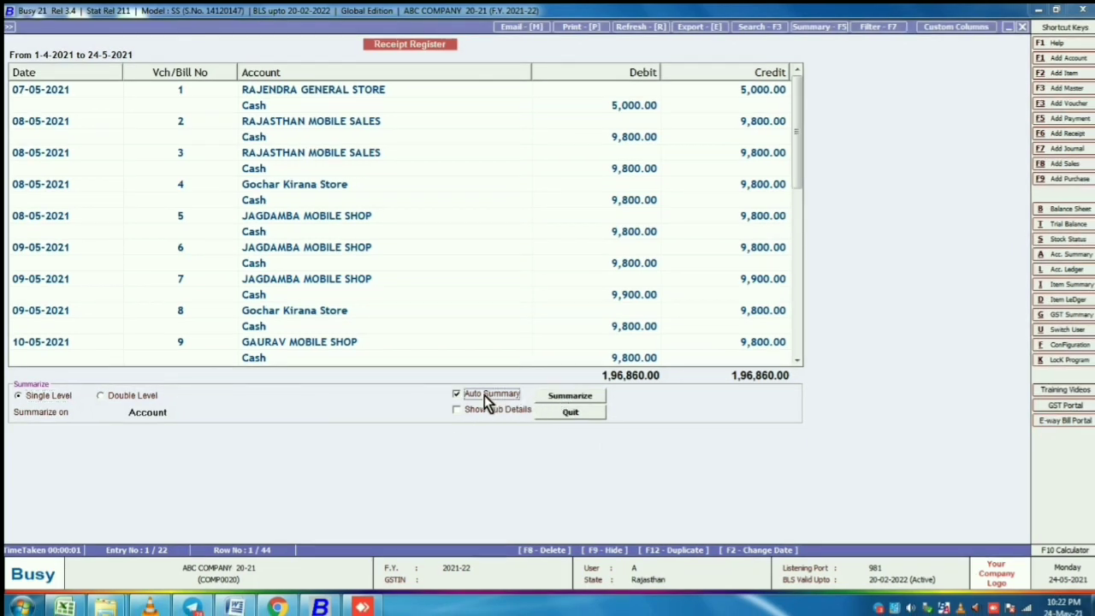
{"action": "left_click", "coordinate": [562, 395]}
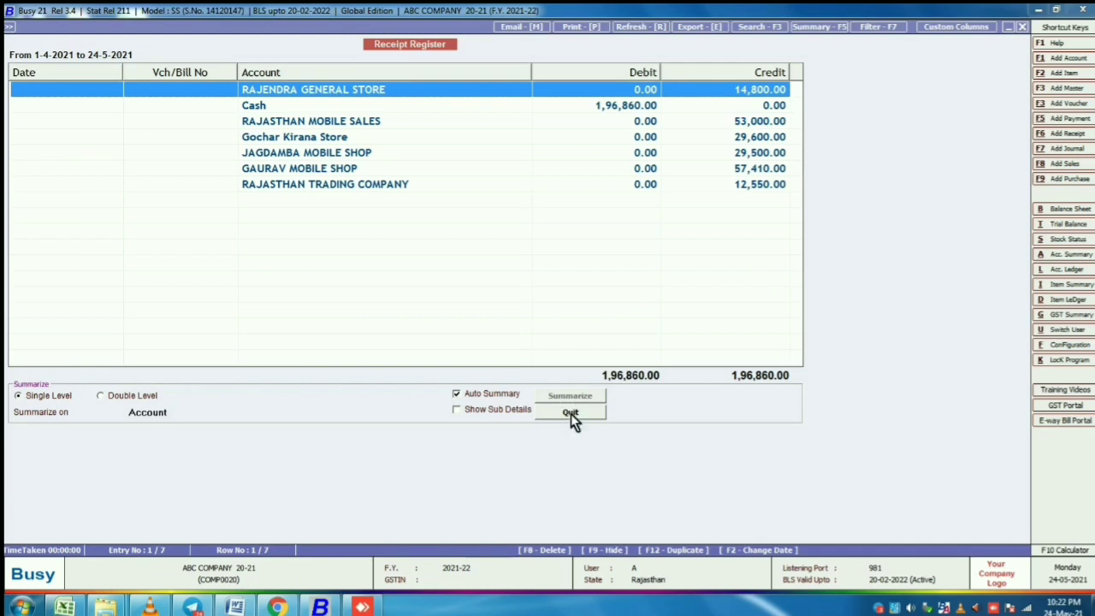
- Expand the RAJASTHAN MOBILE SALES summary row to examine its vouchers, and close the register
{"action": "left_click", "coordinate": [631, 135]}
{"action": "key", "text": "Up"}
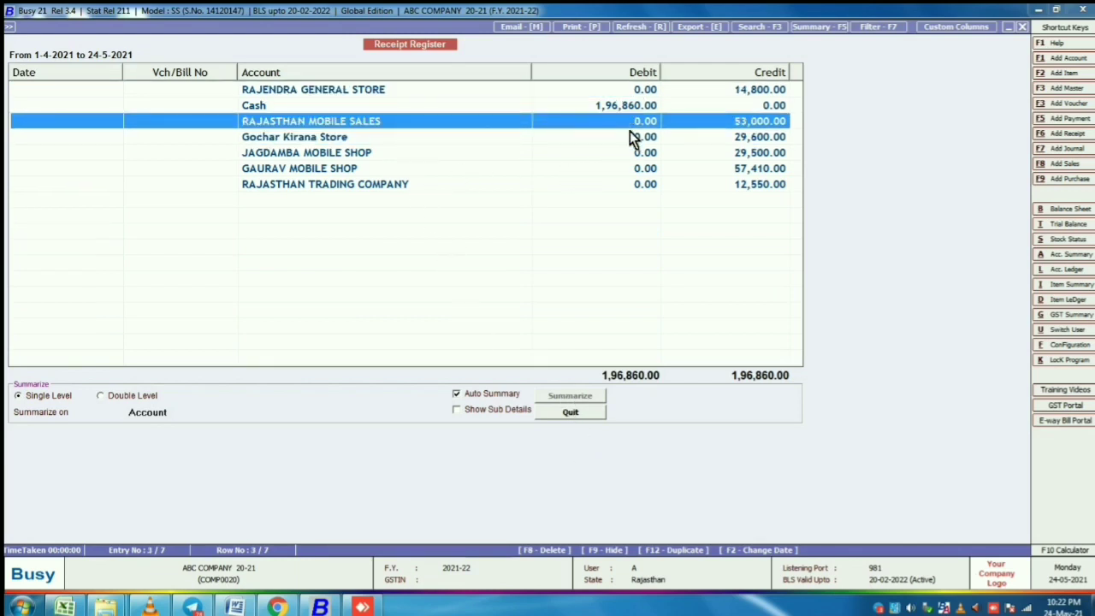
{"action": "key", "text": "Return"}
{"action": "key", "text": "Down"}
{"action": "key", "text": "Down"}
{"action": "key", "text": "Down"}
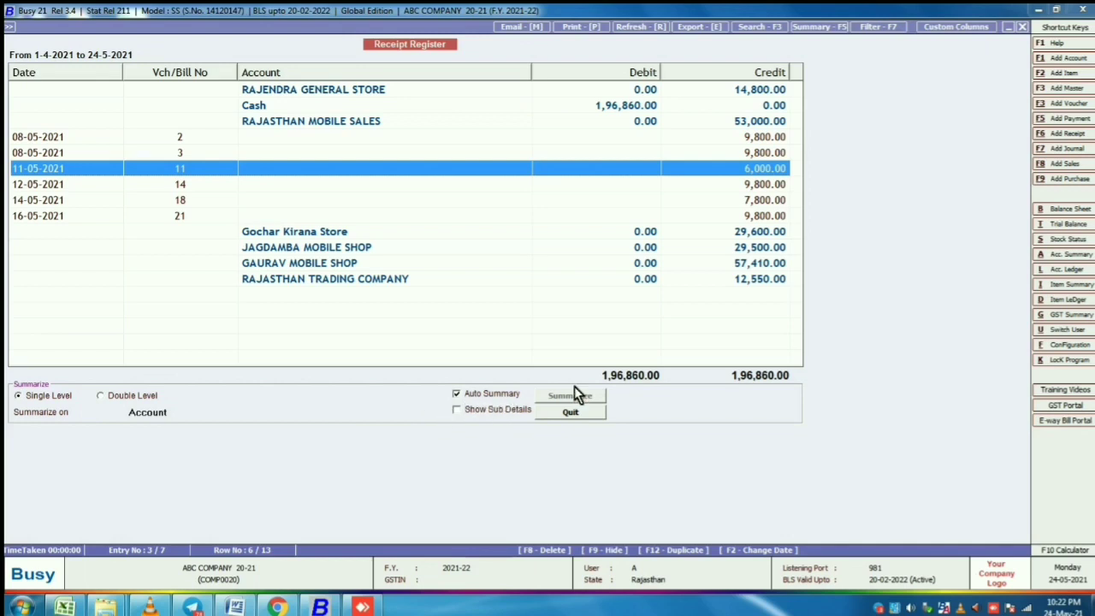
{"action": "key", "text": "Escape"}
{"action": "key", "text": "Escape"}
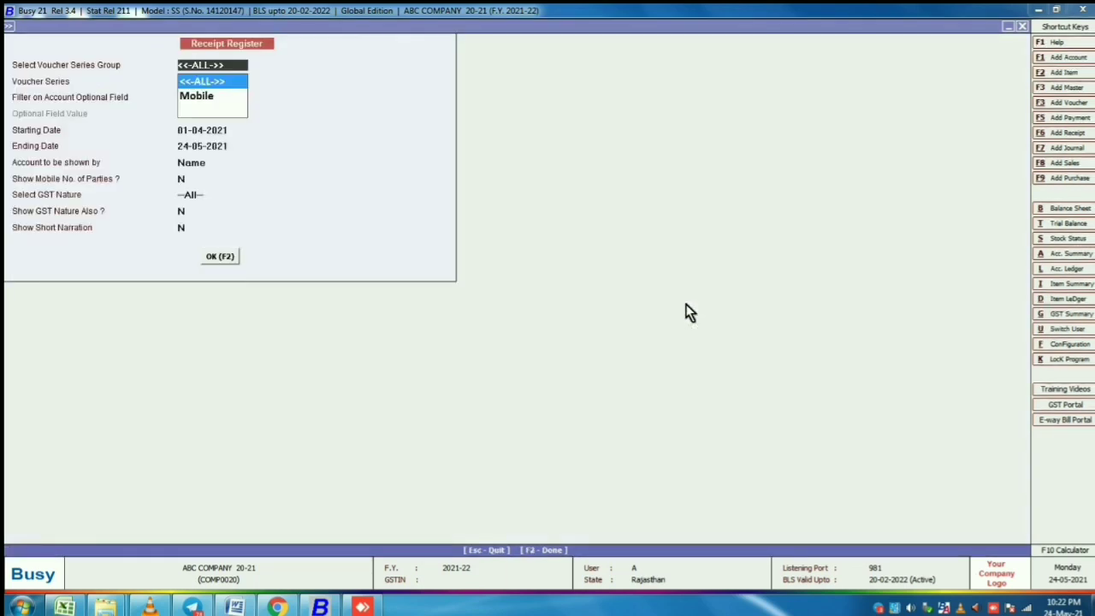
- Generate the Receipt Register again with the same options to check the automatic account summary, and exit to the main screen
{"action": "key", "text": "Return"}
{"action": "key", "text": "Return"}
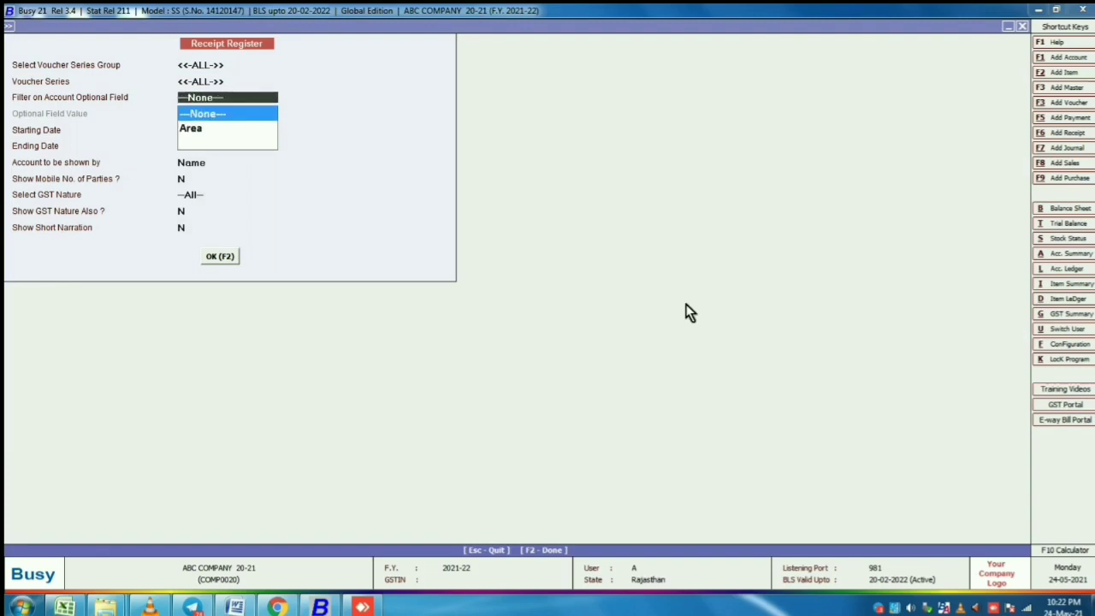
{"action": "key", "text": "Return"}
{"action": "key", "text": "Return"}
{"action": "key", "text": "Return"}
{"action": "key", "text": "Return"}
{"action": "key", "text": "Return"}
{"action": "key", "text": "Return"}
{"action": "key", "text": "Return"}
{"action": "key", "text": "Return"}
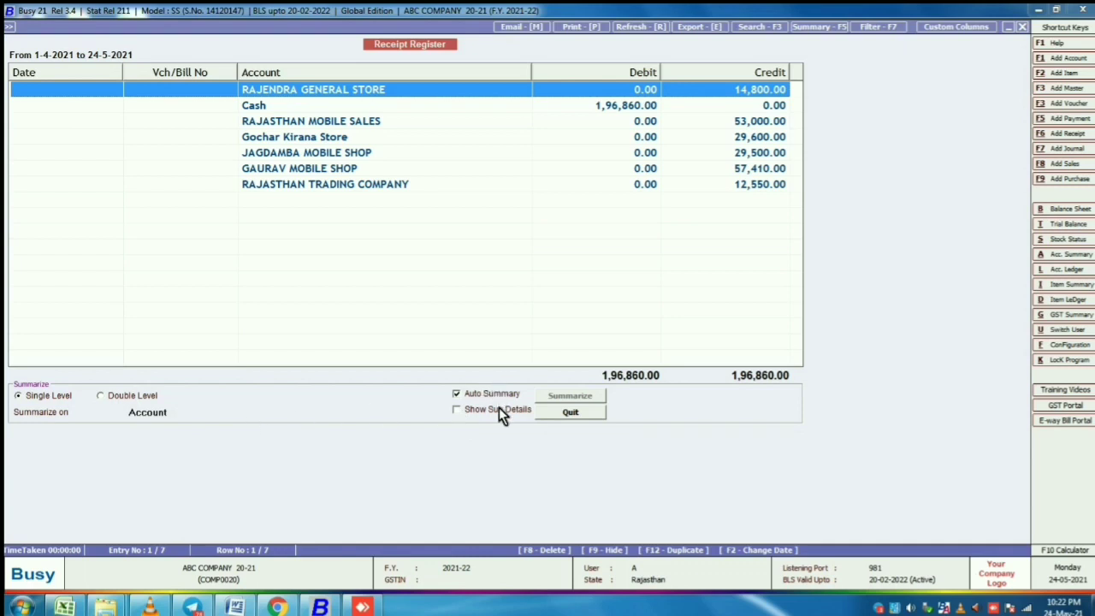
{"action": "left_click", "coordinate": [655, 125]}
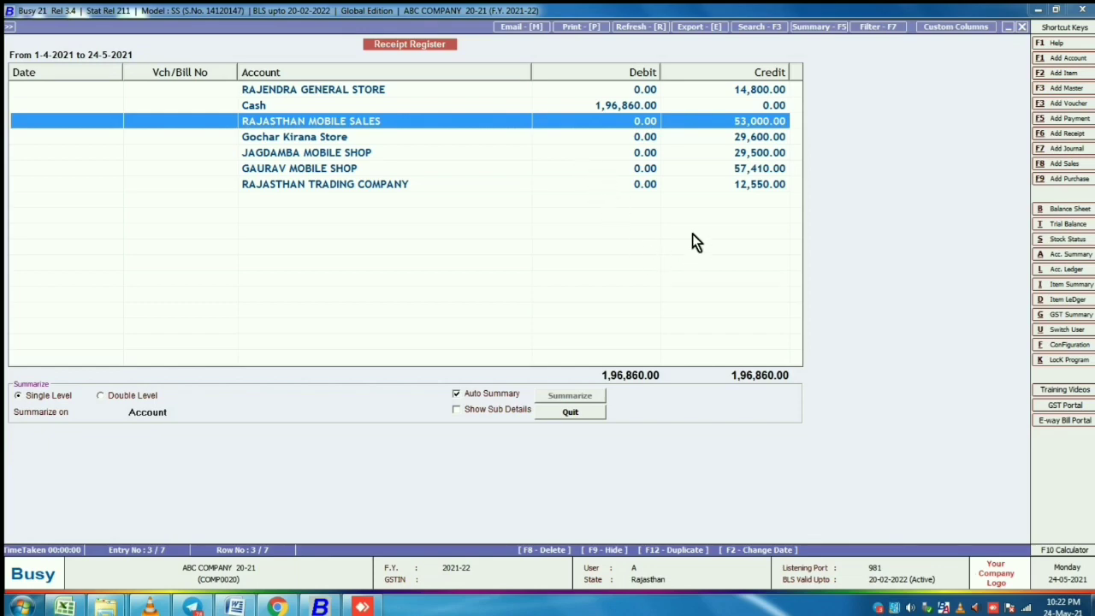
{"action": "key", "text": "Escape"}
{"action": "key", "text": "Escape"}
{"action": "key", "text": "Escape"}
{"action": "key", "text": "Escape"}
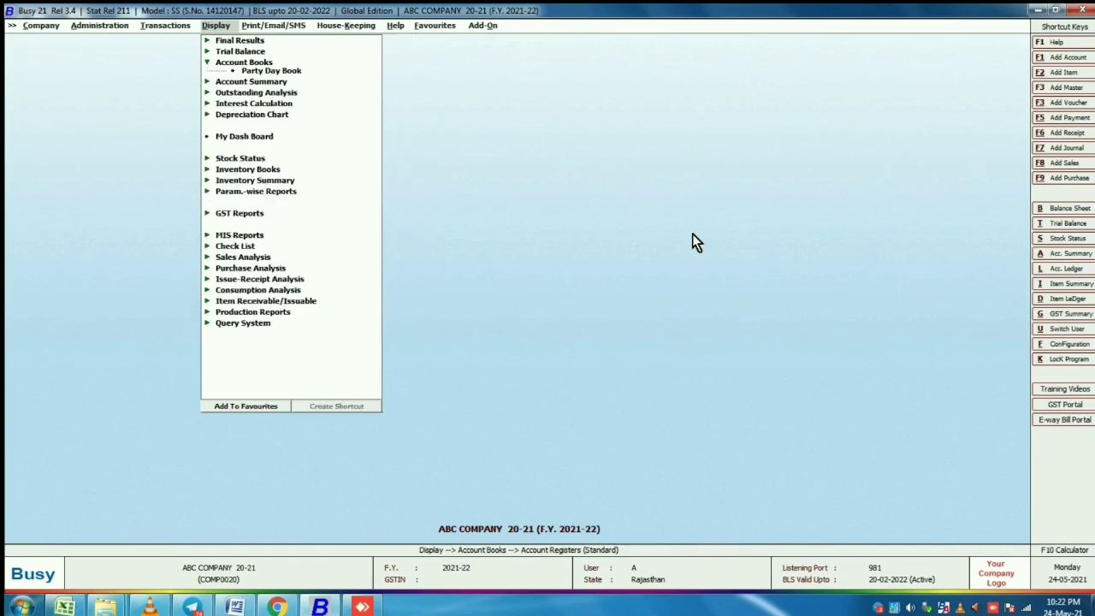
{"action": "key", "text": "Escape"}
- Start a new receipt voucher
{"action": "key", "text": "Left"}
{"action": "key", "text": "Down"}
{"action": "key", "text": "Down"}
{"action": "key", "text": "Down"}
{"action": "key", "text": "Down"}
{"action": "key", "text": "Down"}
{"action": "key", "text": "Down"}
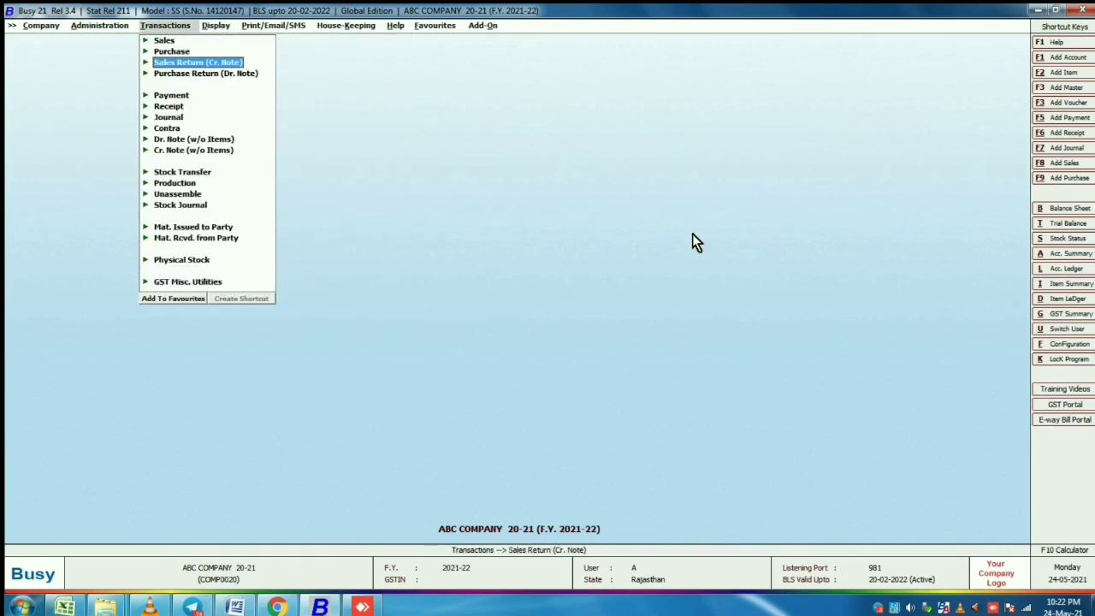
{"action": "key", "text": "Up"}
{"action": "key", "text": "Down"}
{"action": "key", "text": "Return"}
{"action": "key", "text": "Return"}
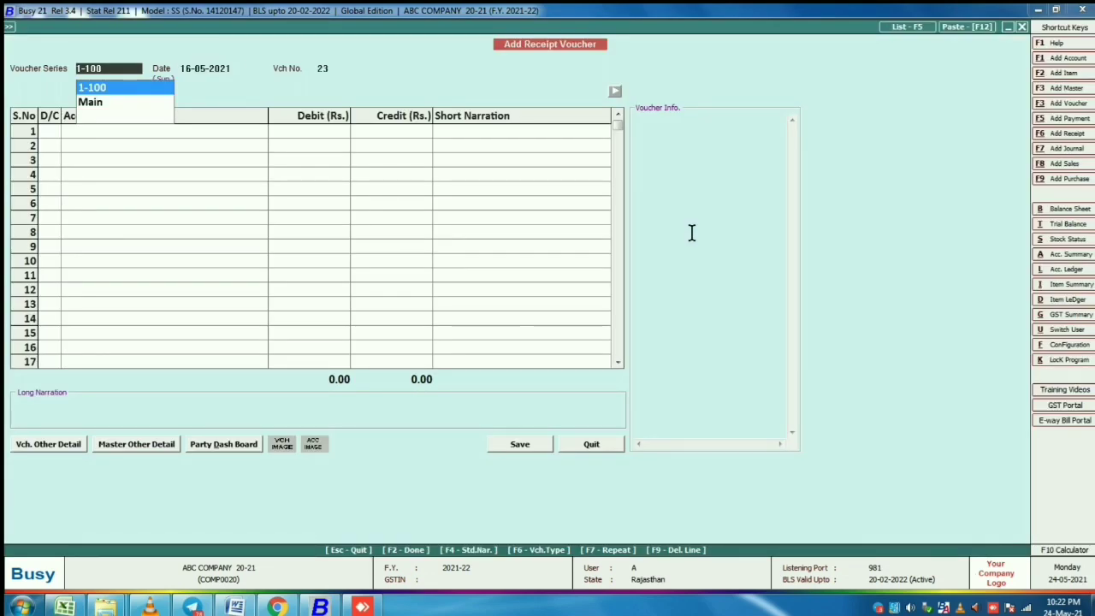
- Set the new receipt voucher to series 1-100 and date 17-05-2021, and leave it without saving
{"action": "key", "text": "Return"}
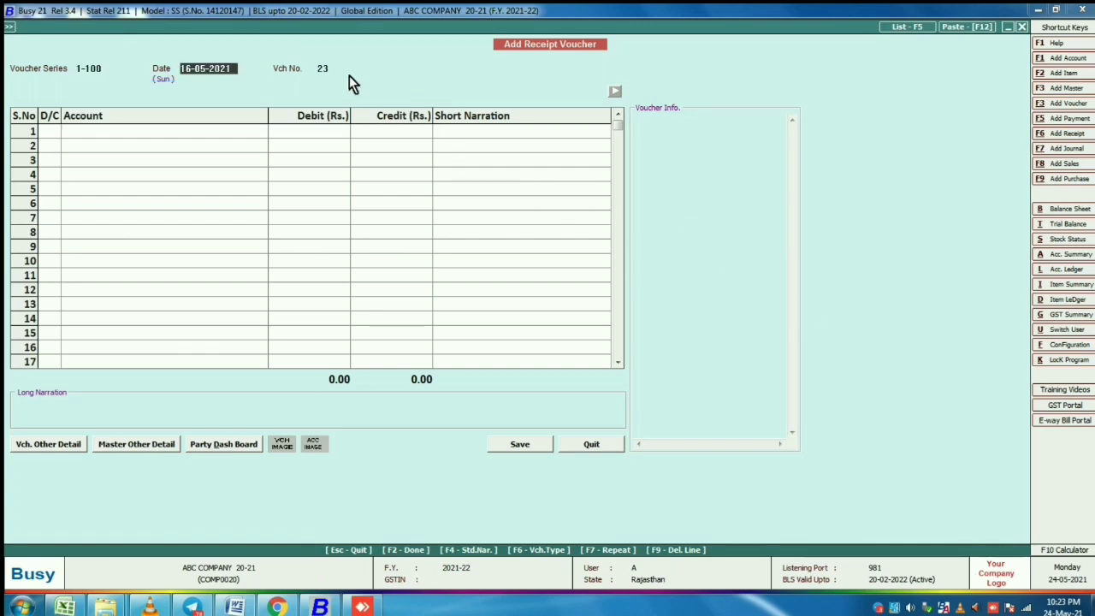
{"action": "type", "text": "16."}
{"action": "key", "text": "BackSpace"}
{"action": "key", "text": "BackSpace"}
{"action": "type", "text": "7.05"}
{"action": "key", "text": "Return"}
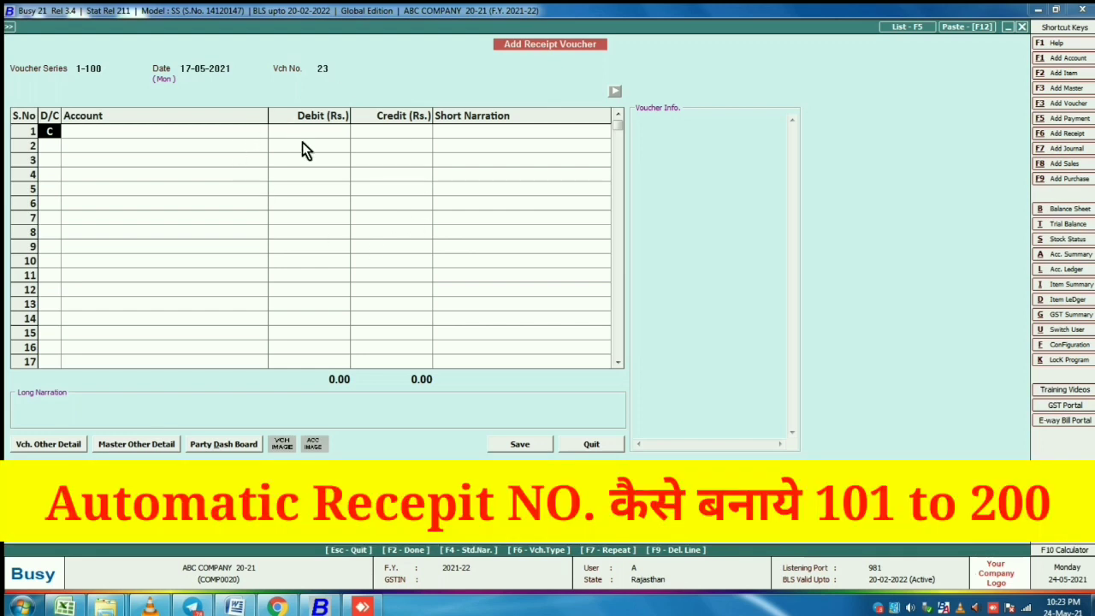
{"action": "key", "text": "Escape"}
{"action": "key", "text": "Escape"}
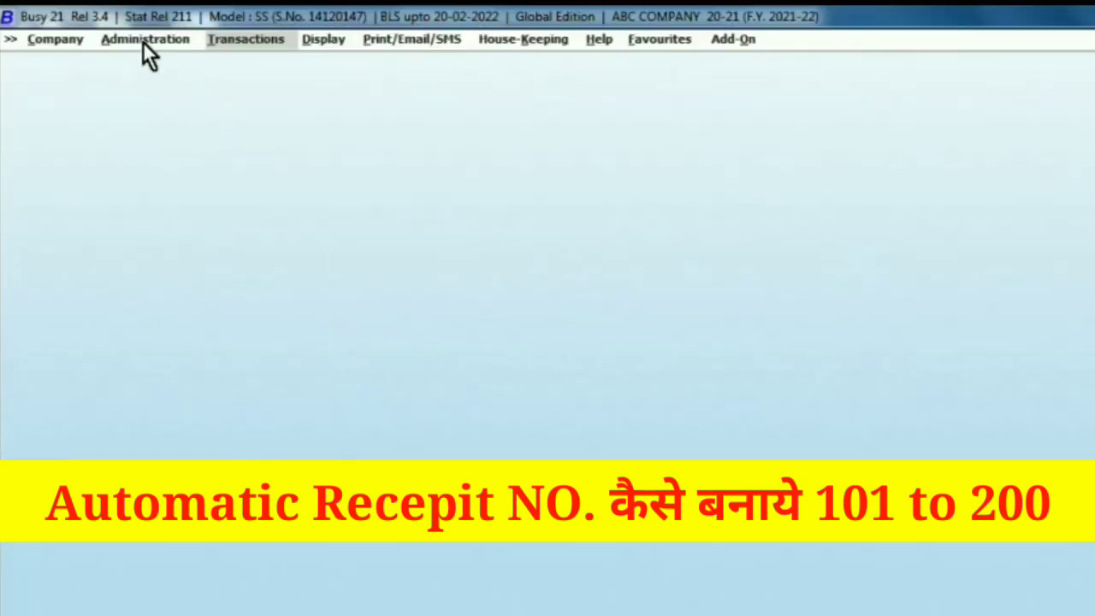
- Add a Receipt voucher series named 101-200 in the Voucher Series Configuration
{"action": "left_click", "coordinate": [143, 41]}
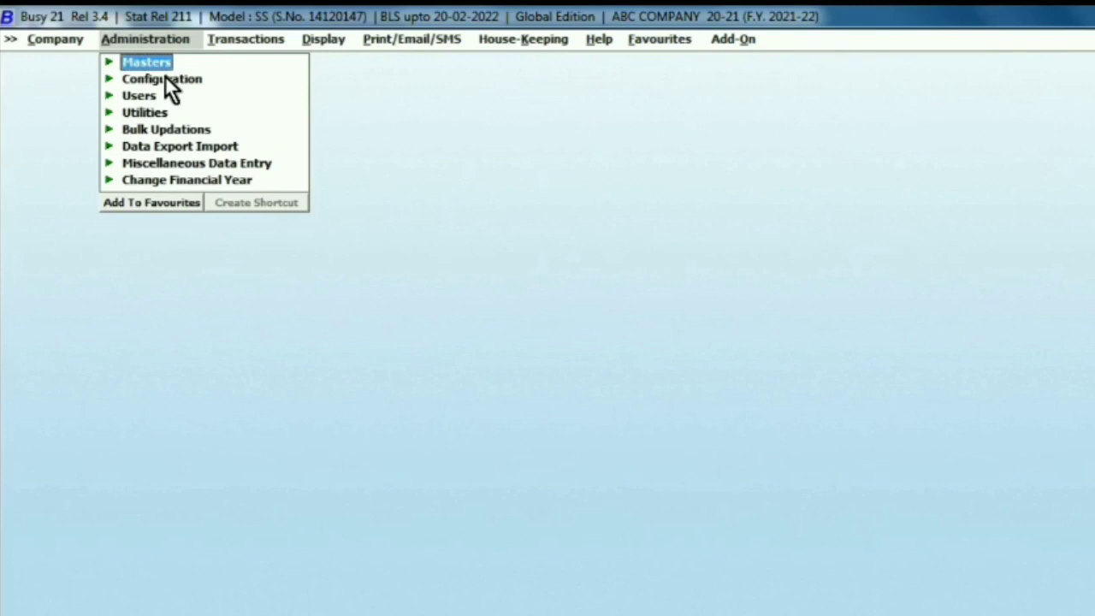
{"action": "left_click", "coordinate": [166, 77]}
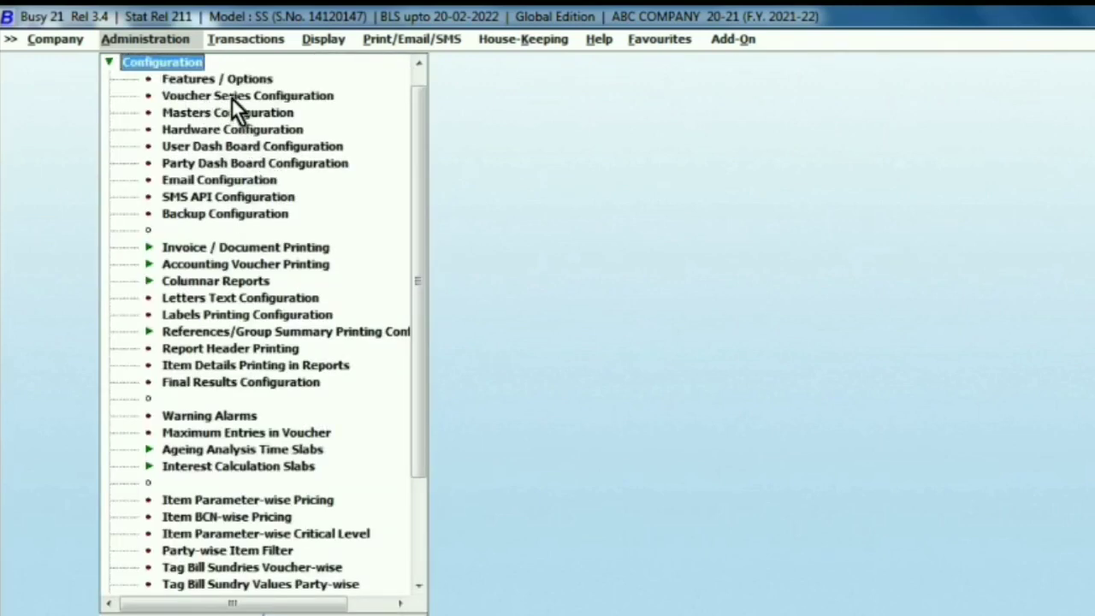
{"action": "left_click", "coordinate": [231, 96]}
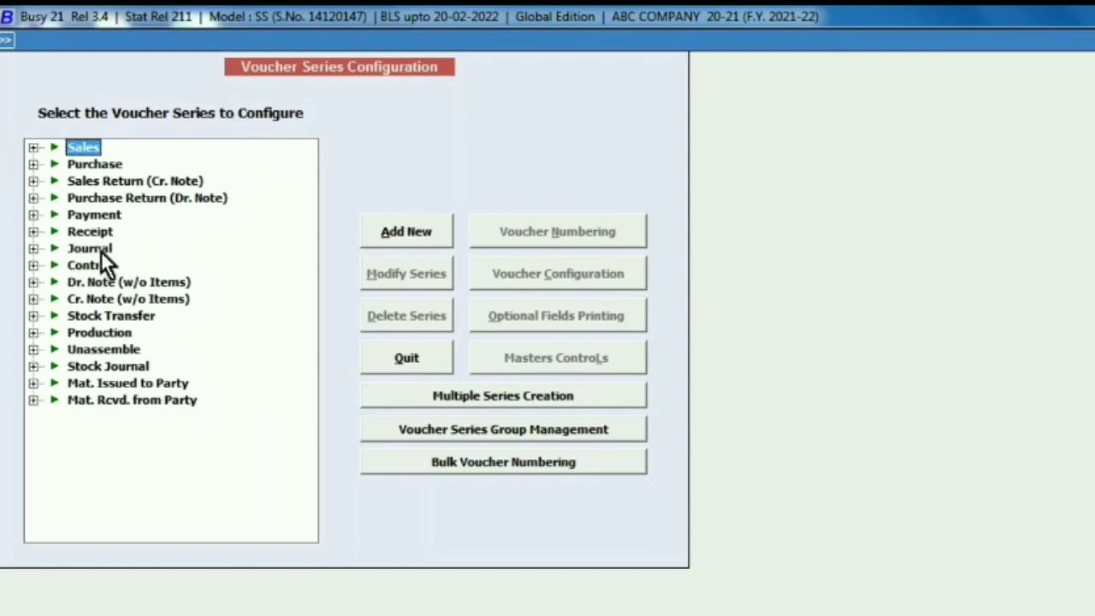
{"action": "left_click", "coordinate": [90, 234]}
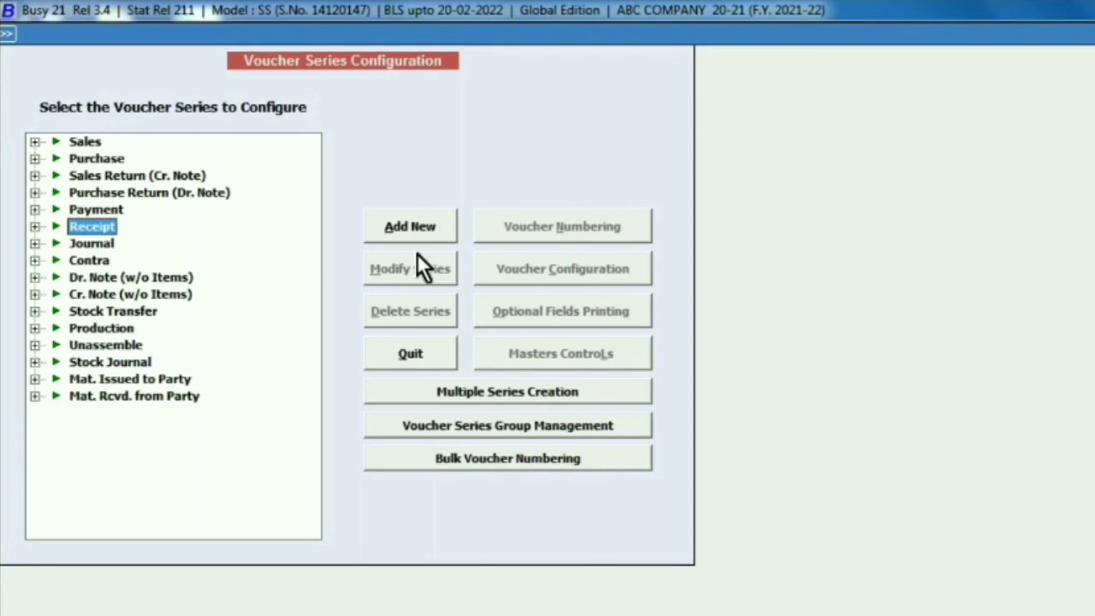
{"action": "left_click", "coordinate": [406, 229]}
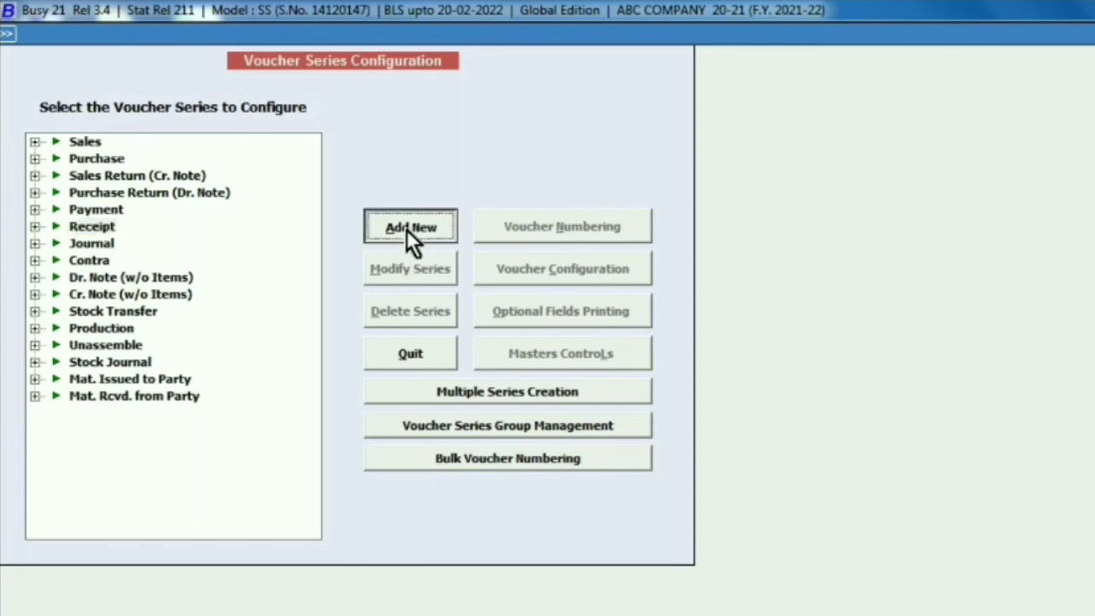
{"action": "type", "text": "101-"}
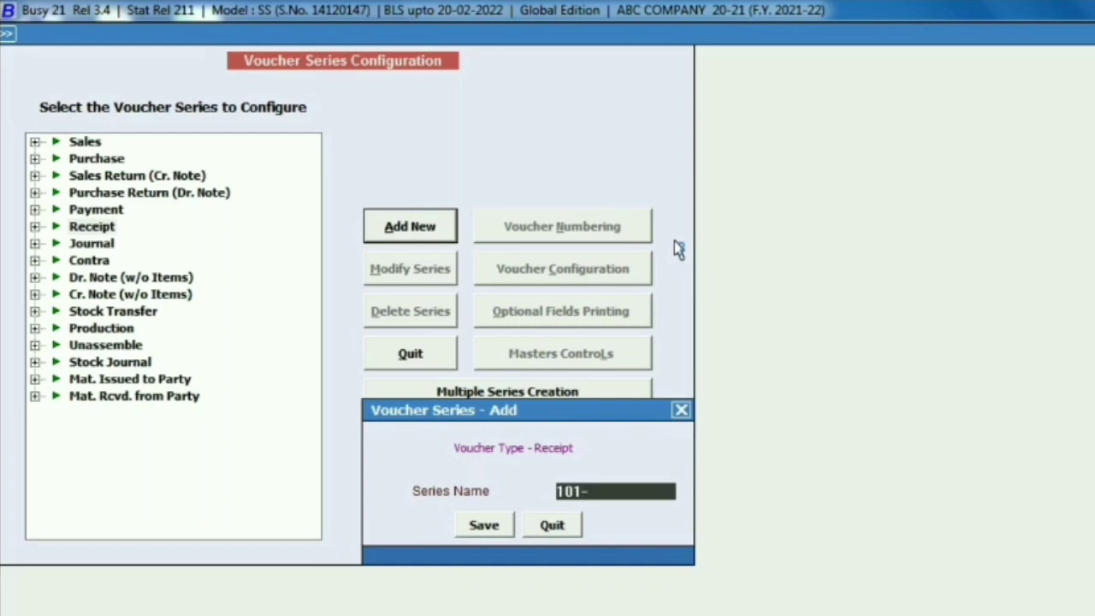
{"action": "type", "text": "200"}
{"action": "left_click", "coordinate": [481, 526]}
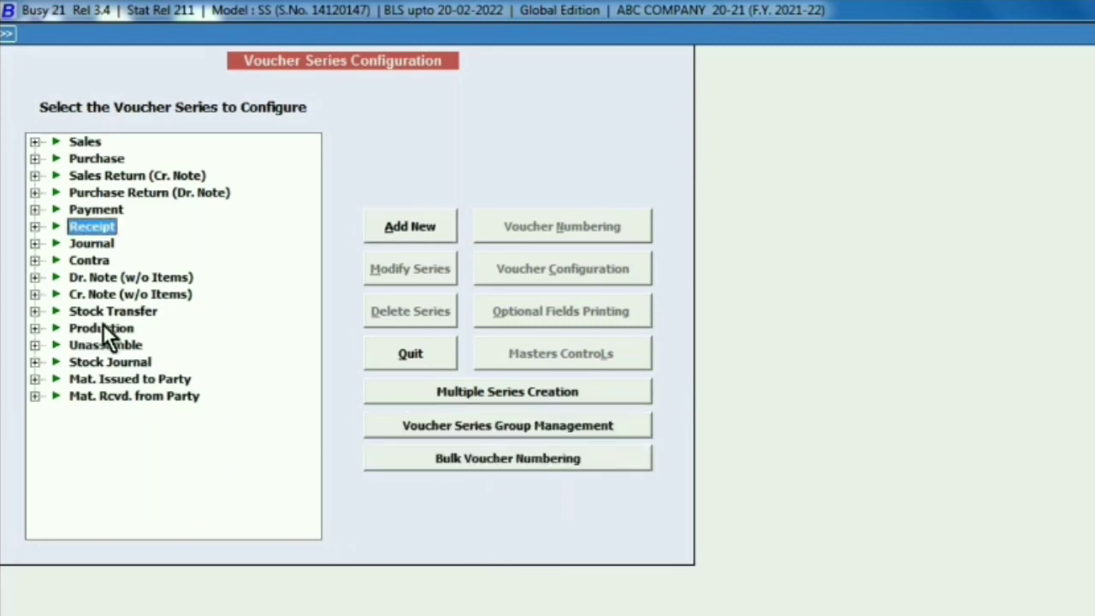
- Set the Receipt series 101-200 to Automatic voucher numbering with Yearly renumbering, no embedded year, and blank prefix and suffix
{"action": "double_click", "coordinate": [98, 228]}
{"action": "left_click", "coordinate": [118, 275]}
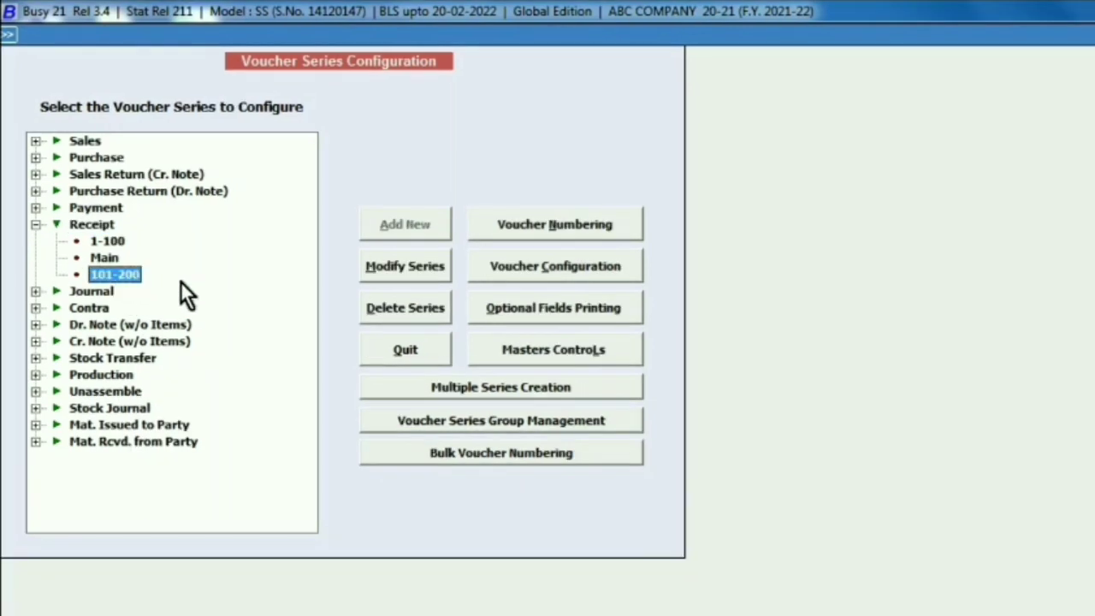
{"action": "left_click", "coordinate": [525, 228]}
{"action": "left_click", "coordinate": [233, 131]}
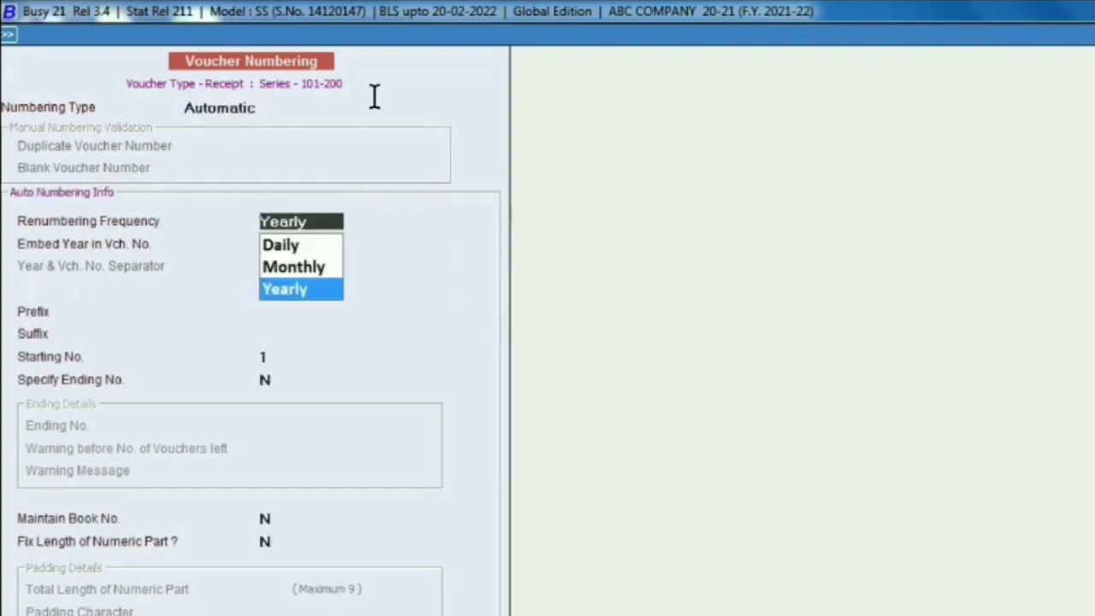
{"action": "key", "text": "Return"}
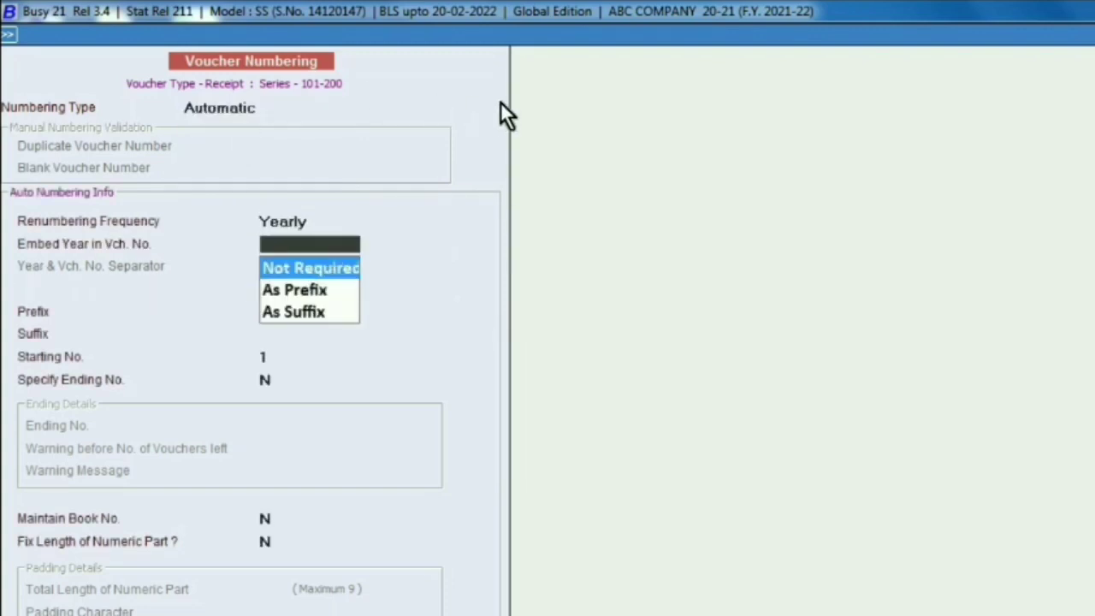
{"action": "key", "text": "Return"}
{"action": "key", "text": "Return"}
{"action": "key", "text": "Return"}
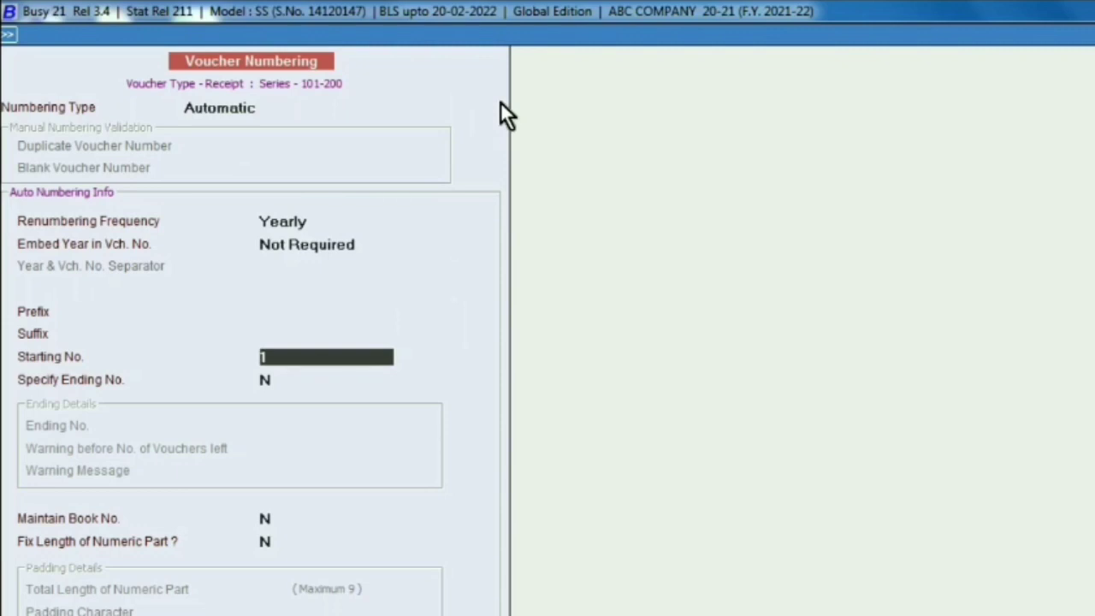
- Set the series' starting number to 101 and ending number to 200, and save with renumbering of all its vouchers
{"action": "type", "text": "101"}
{"action": "key", "text": "Return"}
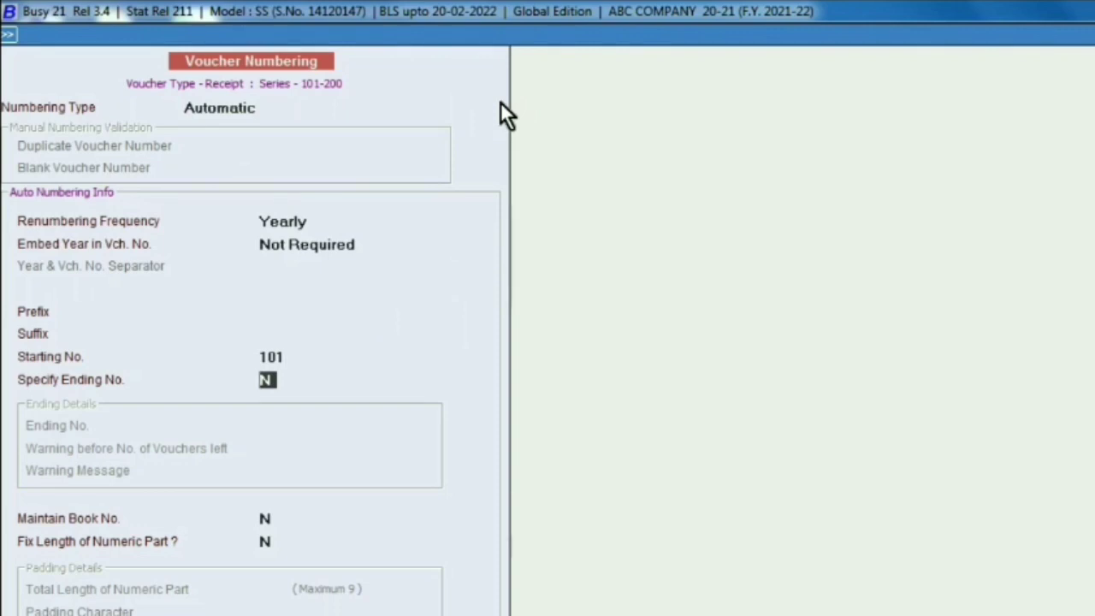
{"action": "type", "text": "Y"}
{"action": "key", "text": "Return"}
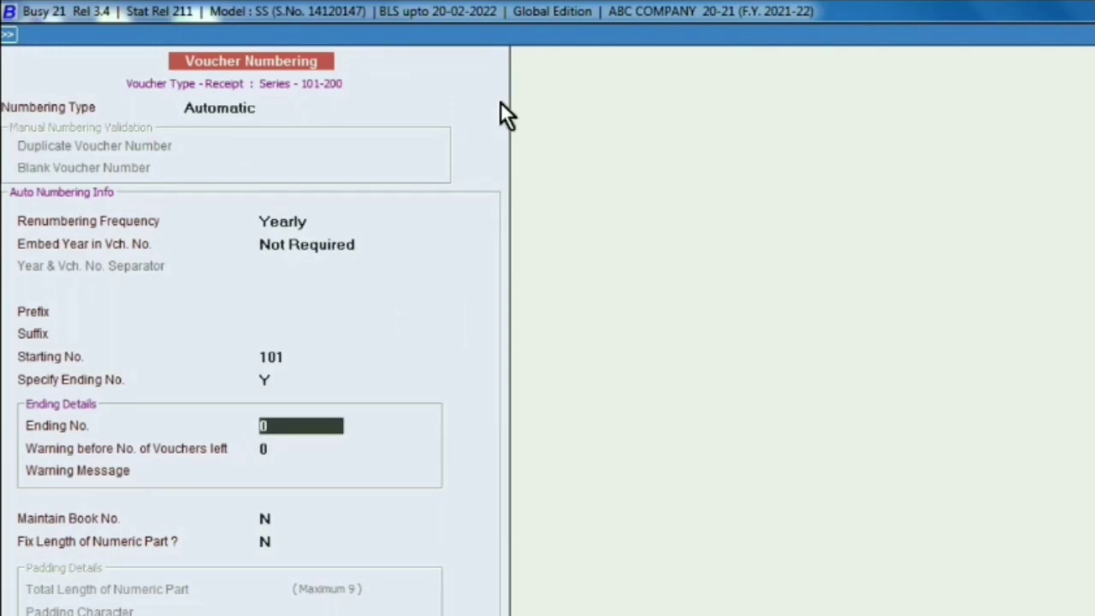
{"action": "type", "text": "200"}
{"action": "key", "text": "Return"}
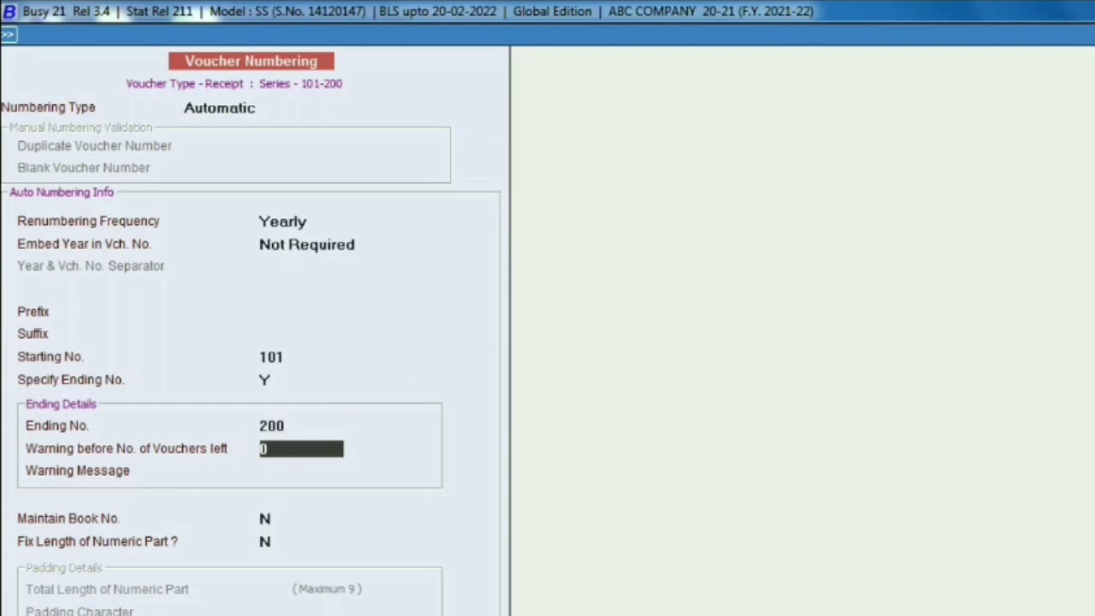
{"action": "key", "text": "F2"}
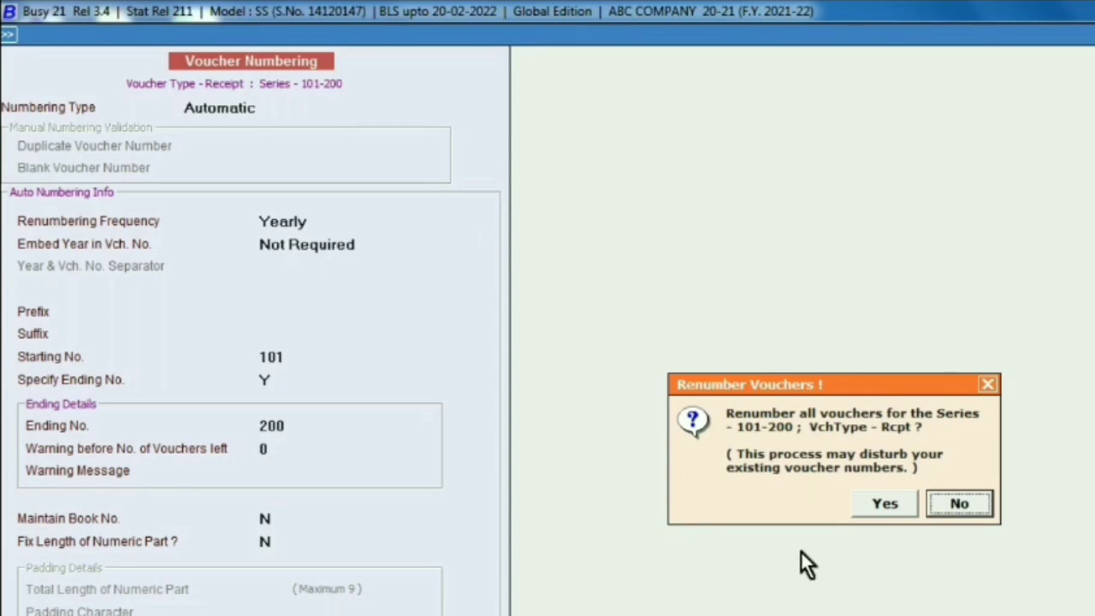
{"action": "left_click", "coordinate": [883, 508]}
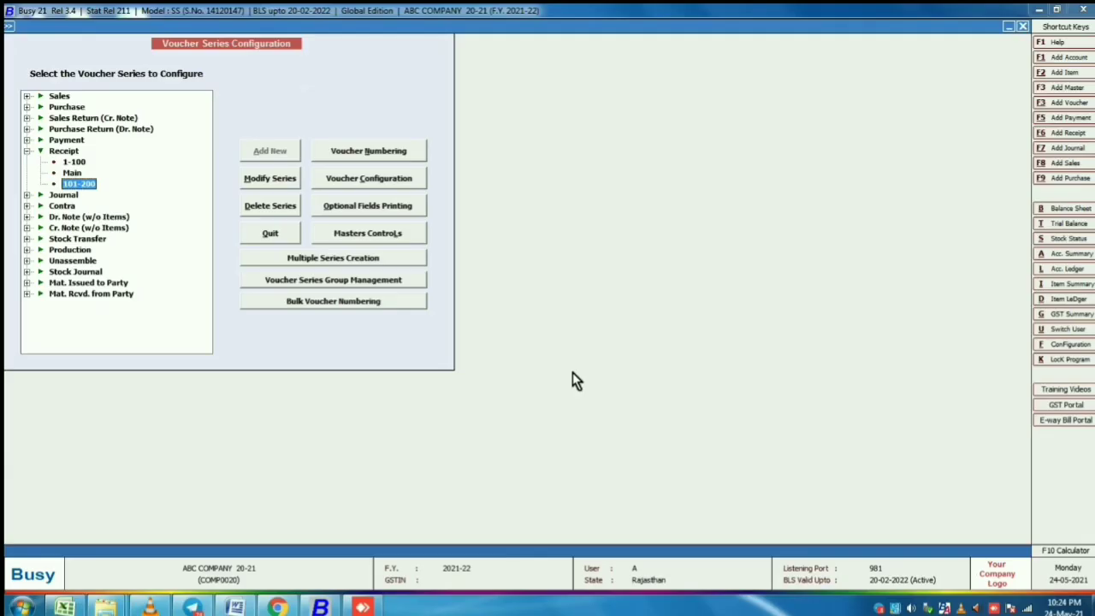
{"action": "key", "text": "Escape"}
{"action": "key", "text": "Escape"}
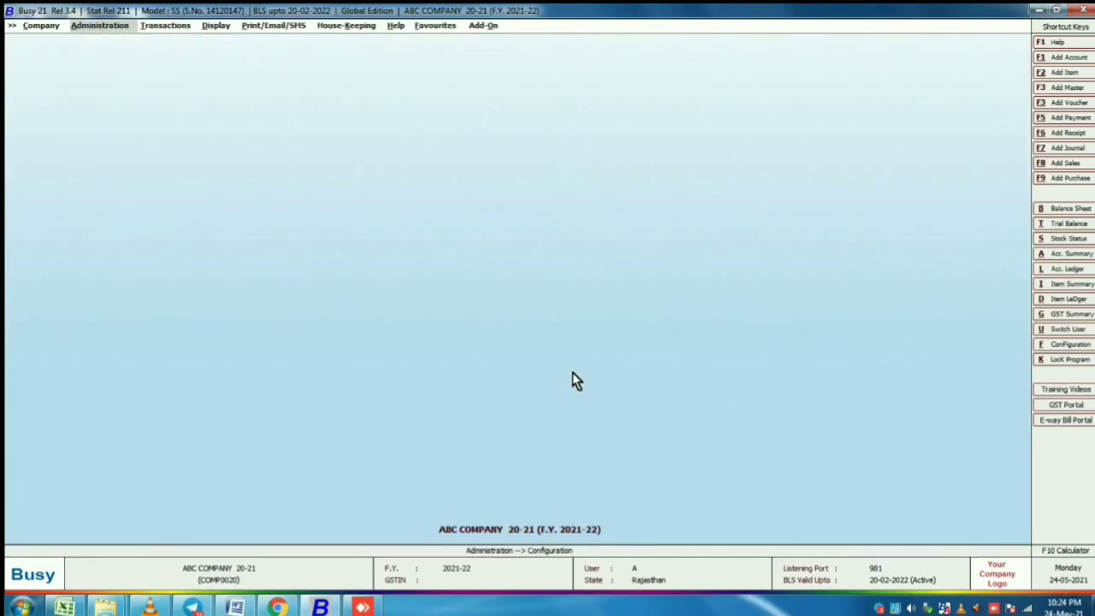
- Start a new receipt voucher in series 101-200 dated 16-05-2021 to check its automatic voucher number
{"action": "key", "text": "Right"}
{"action": "key", "text": "Return"}
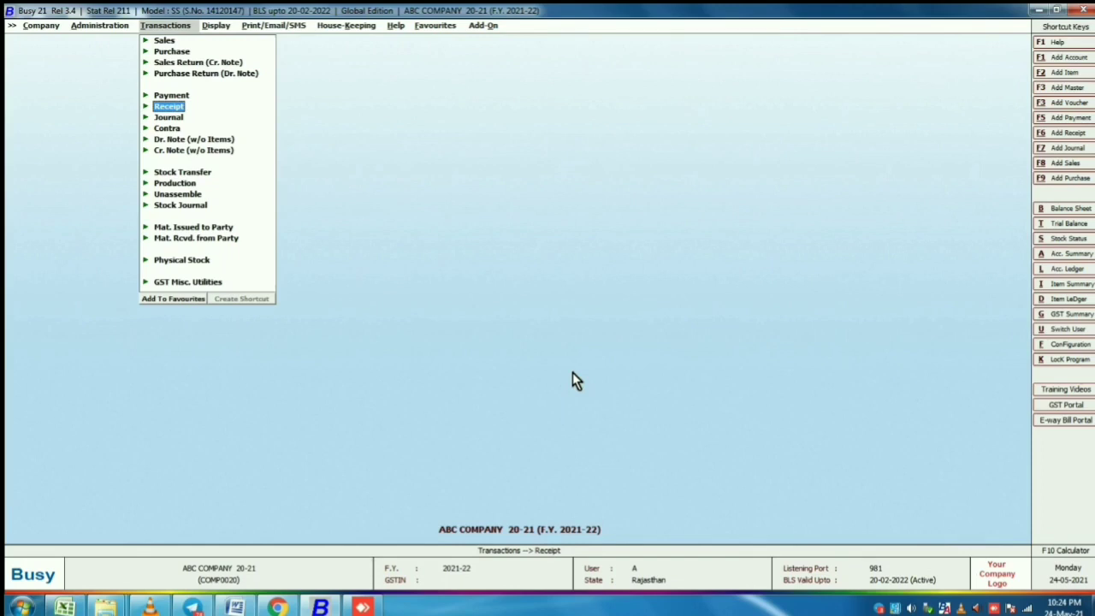
{"action": "key", "text": "Return"}
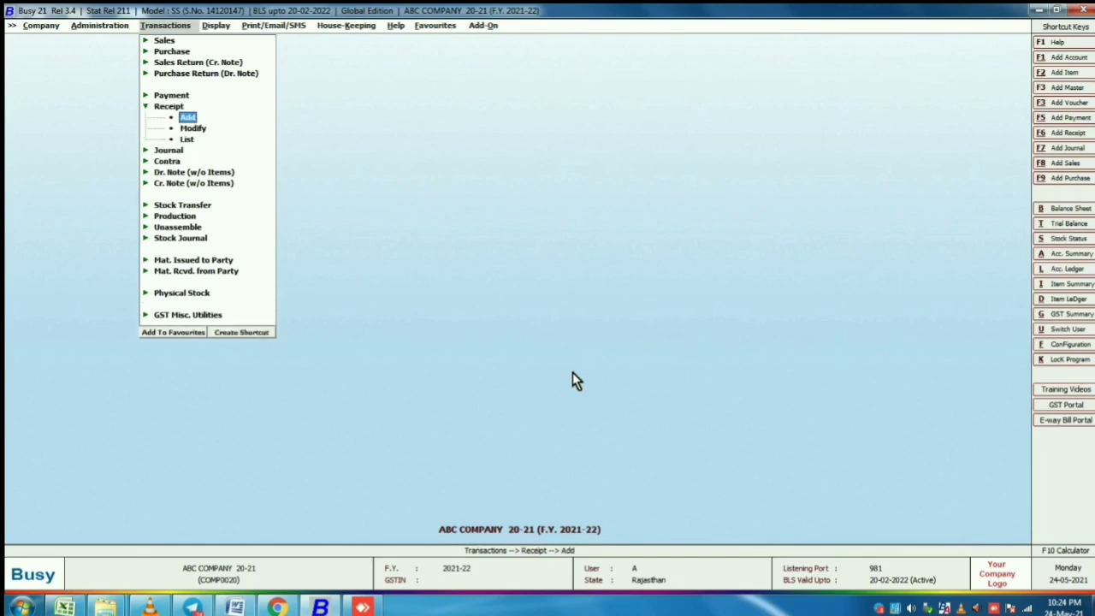
{"action": "key", "text": "Return"}
{"action": "key", "text": "Up"}
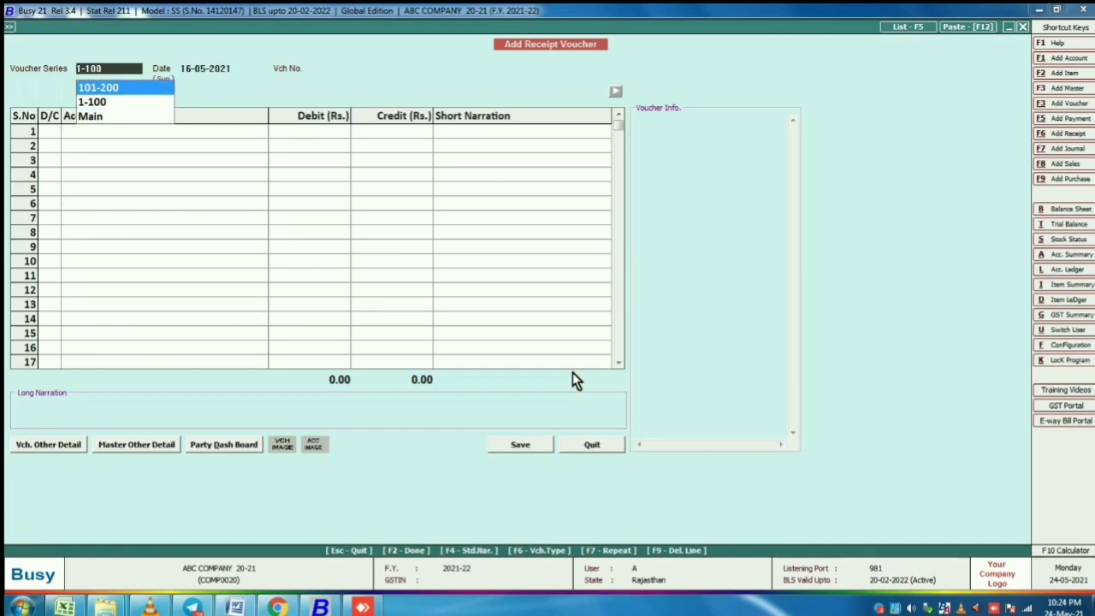
{"action": "key", "text": "Return"}
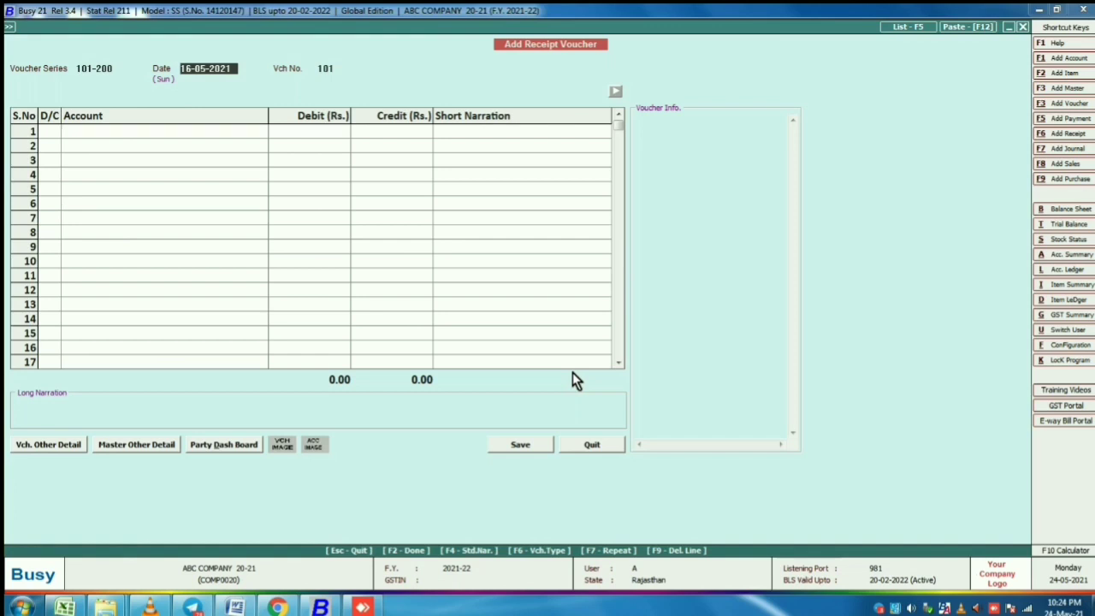
{"action": "key", "text": "Return"}
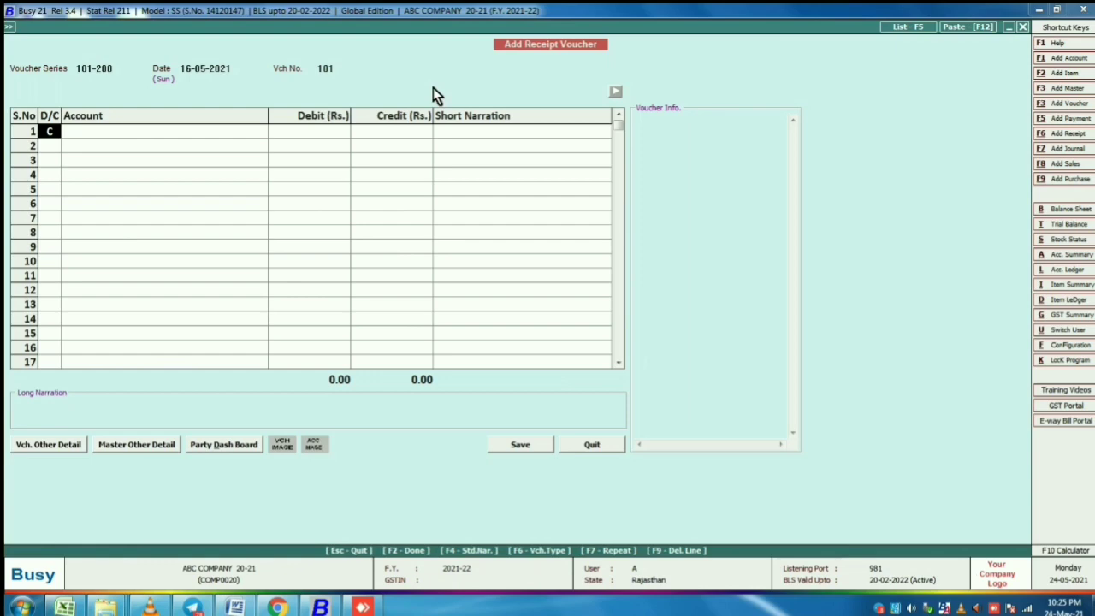
- Display the Account Ledger of the Cash account for 01-04-2021 to 24-05-2021
{"action": "key", "text": "alt+l"}
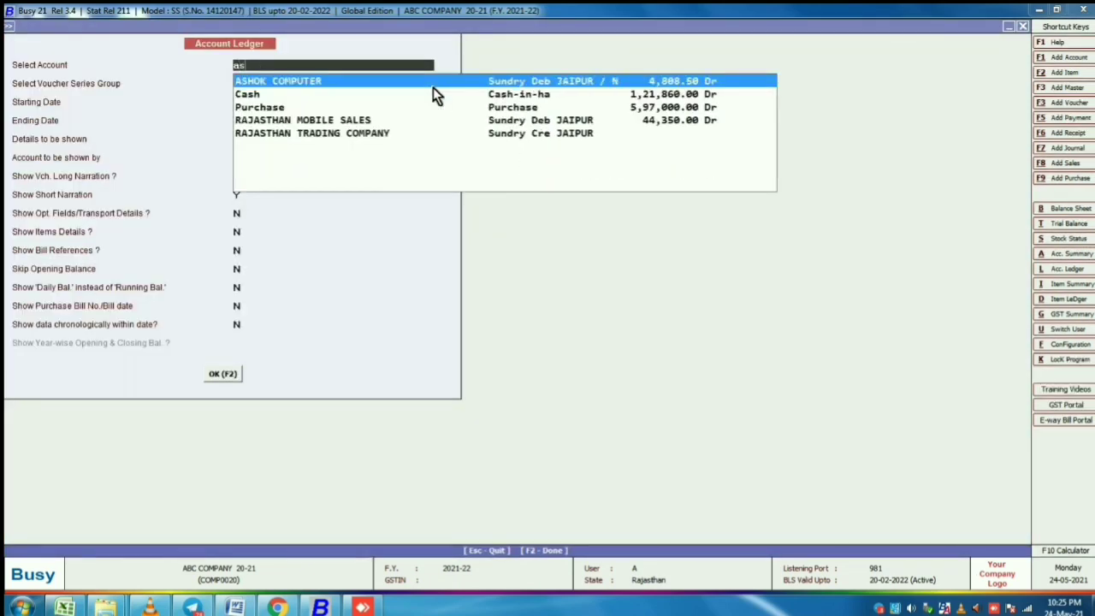
{"action": "type", "text": "as"}
{"action": "key", "text": "Return"}
{"action": "key", "text": "Return"}
{"action": "key", "text": "Return"}
{"action": "key", "text": "Return"}
{"action": "key", "text": "F2"}
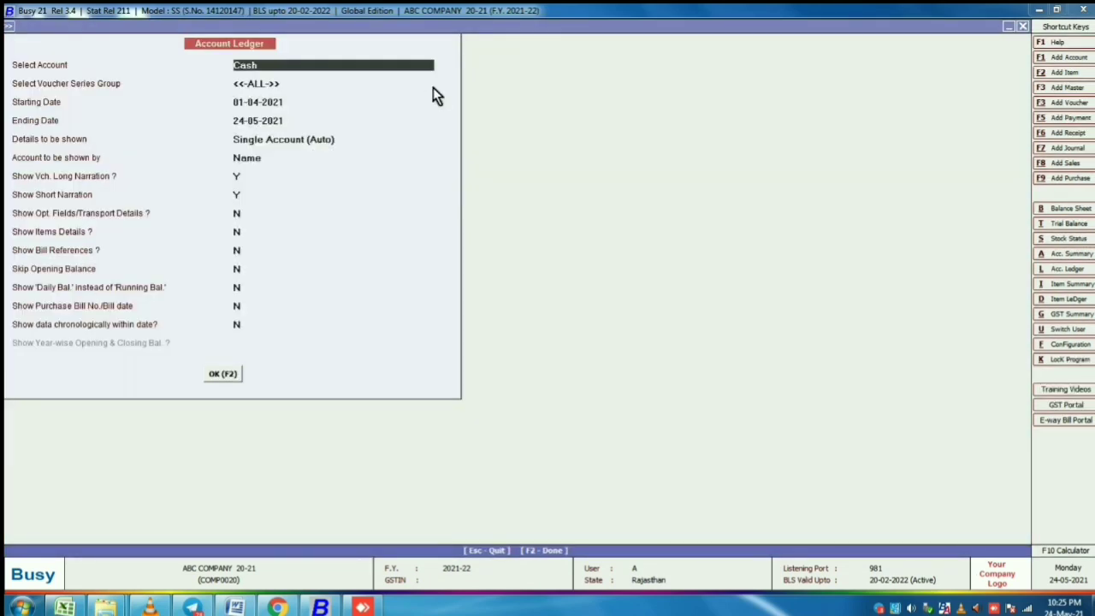
- Delete receipt voucher no. 10 of Gochar Kirana Store dated 10-05-2021 from the Cash ledger, and return to the main screen
{"action": "key", "text": "Down"}
{"action": "key", "text": "Down"}
{"action": "key", "text": "Down"}
{"action": "key", "text": "Down"}
{"action": "key", "text": "Down"}
{"action": "key", "text": "Down"}
{"action": "key", "text": "Down"}
{"action": "key", "text": "Down"}
{"action": "key", "text": "Down"}
{"action": "key", "text": "Down"}
{"action": "key", "text": "Down"}
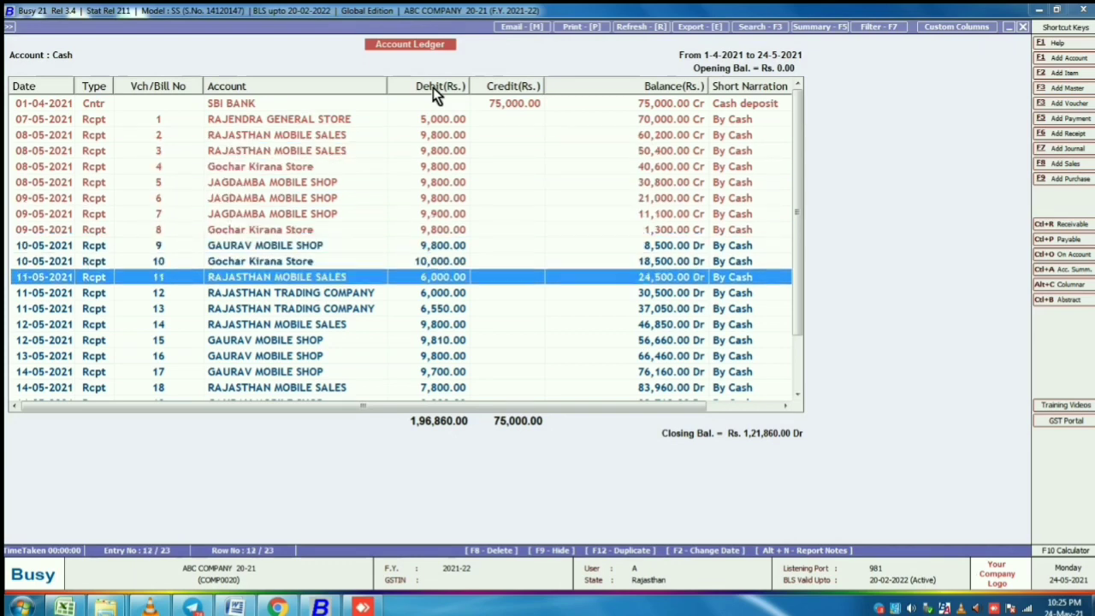
{"action": "key", "text": "Up"}
{"action": "key", "text": "Up"}
{"action": "key", "text": "Up"}
{"action": "key", "text": "Down"}
{"action": "key", "text": "Down"}
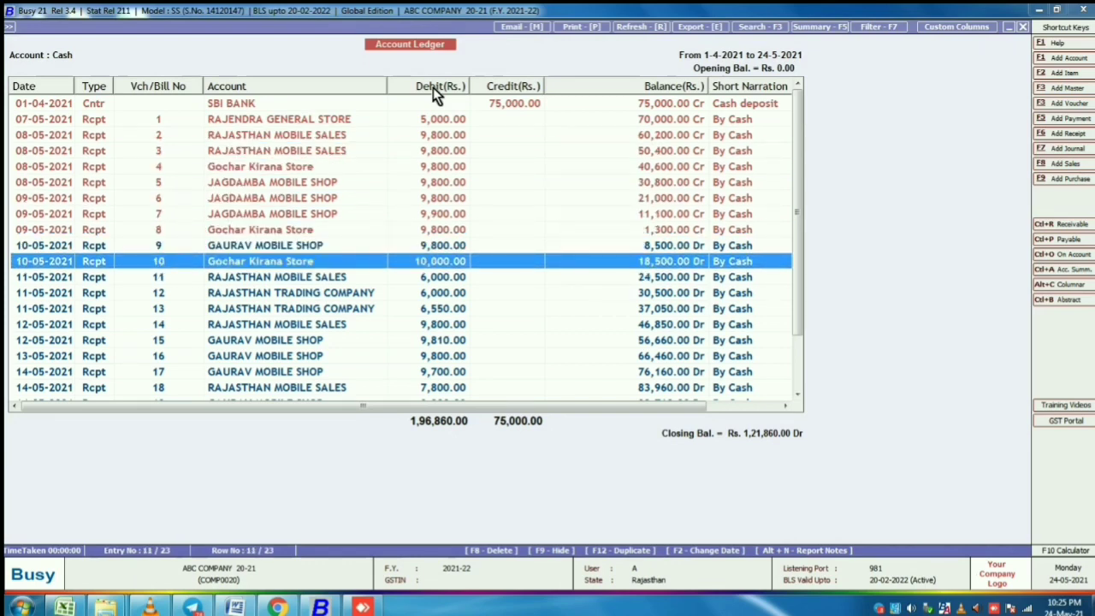
{"action": "key", "text": "Return"}
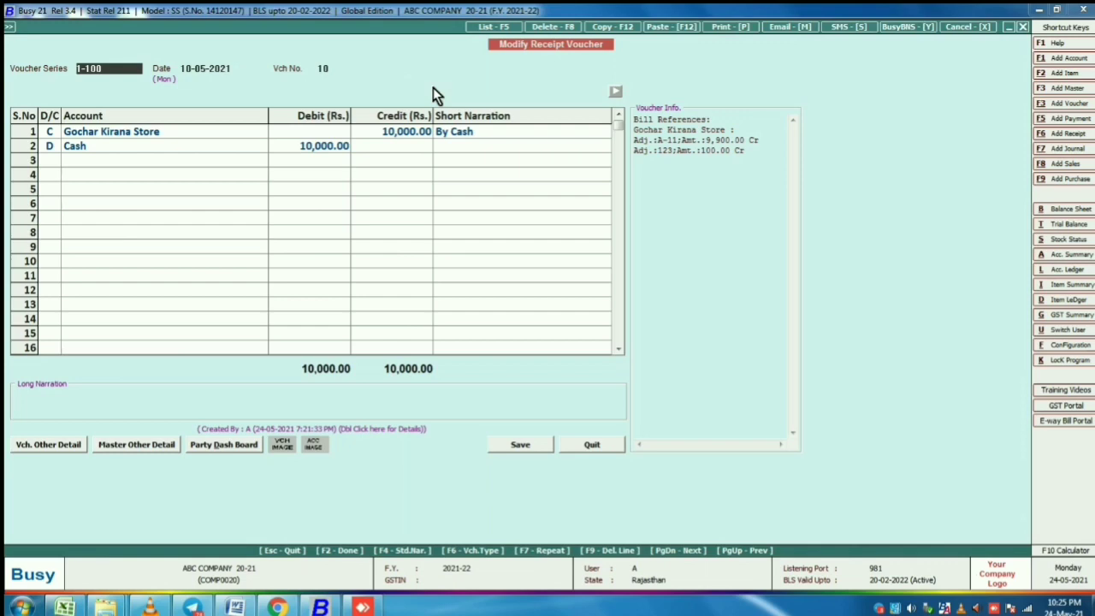
{"action": "key", "text": "F8"}
{"action": "key", "text": "Return"}
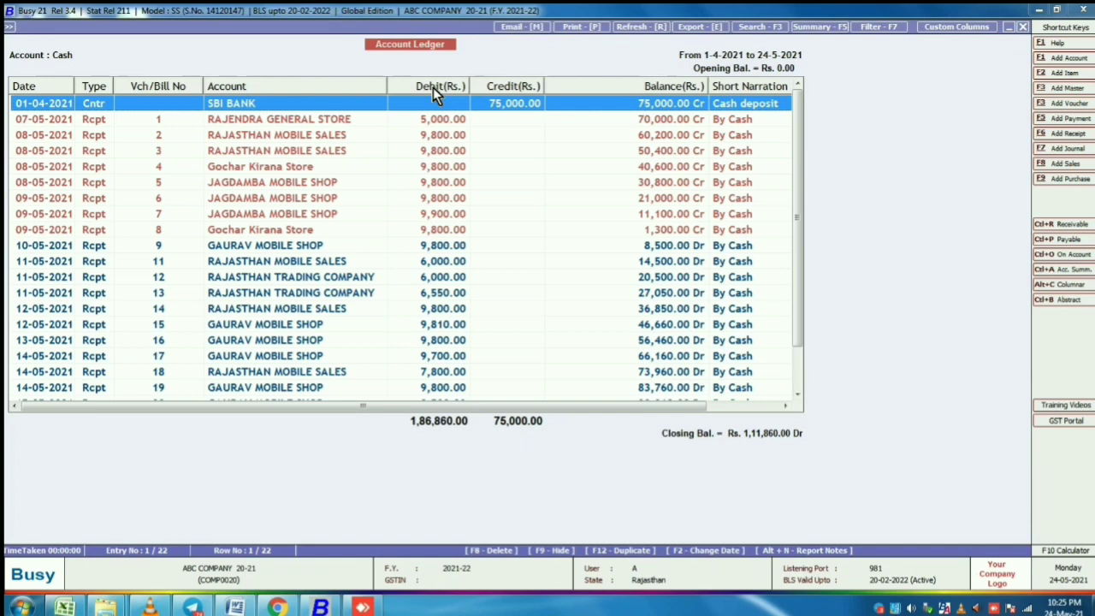
{"action": "key", "text": "Escape"}
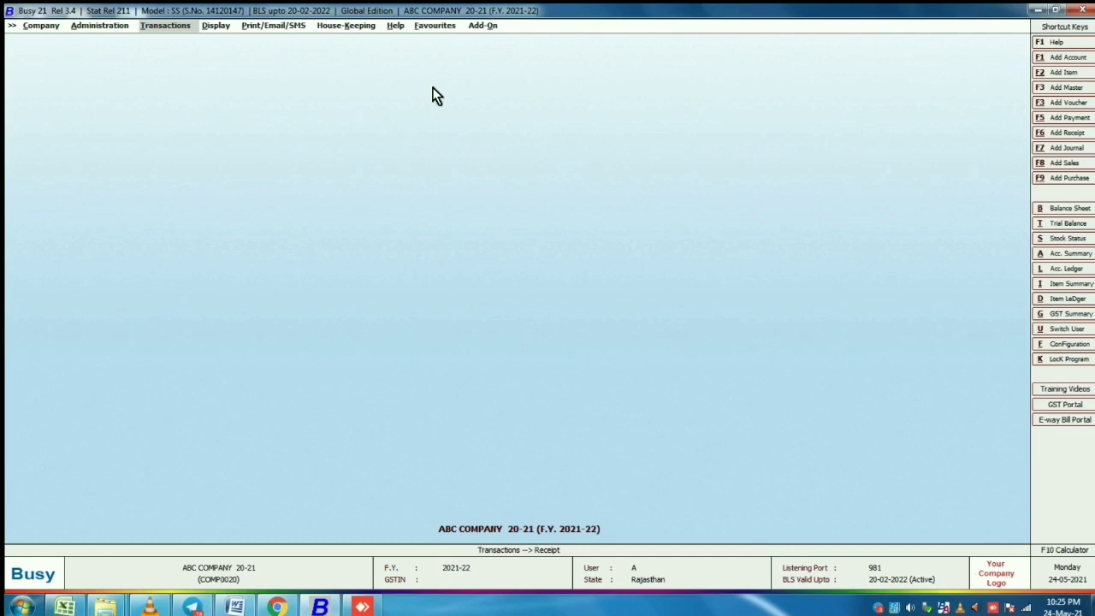
- Open the Missing Voucher Nos. report from the Check List's Voucher Numbering Reports
{"action": "key", "text": "Right"}
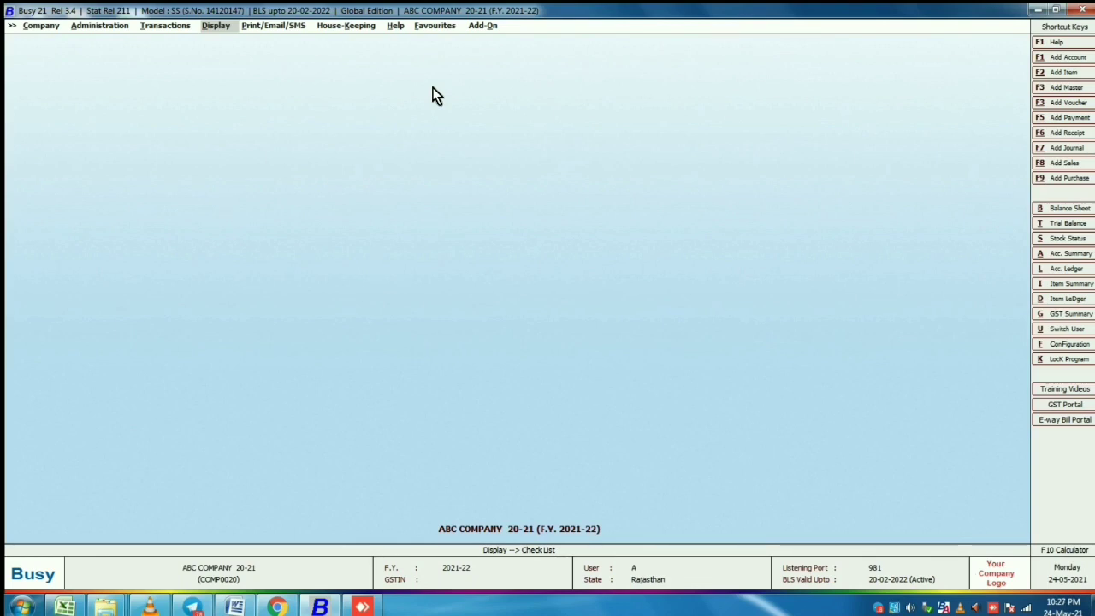
{"action": "key", "text": "Return"}
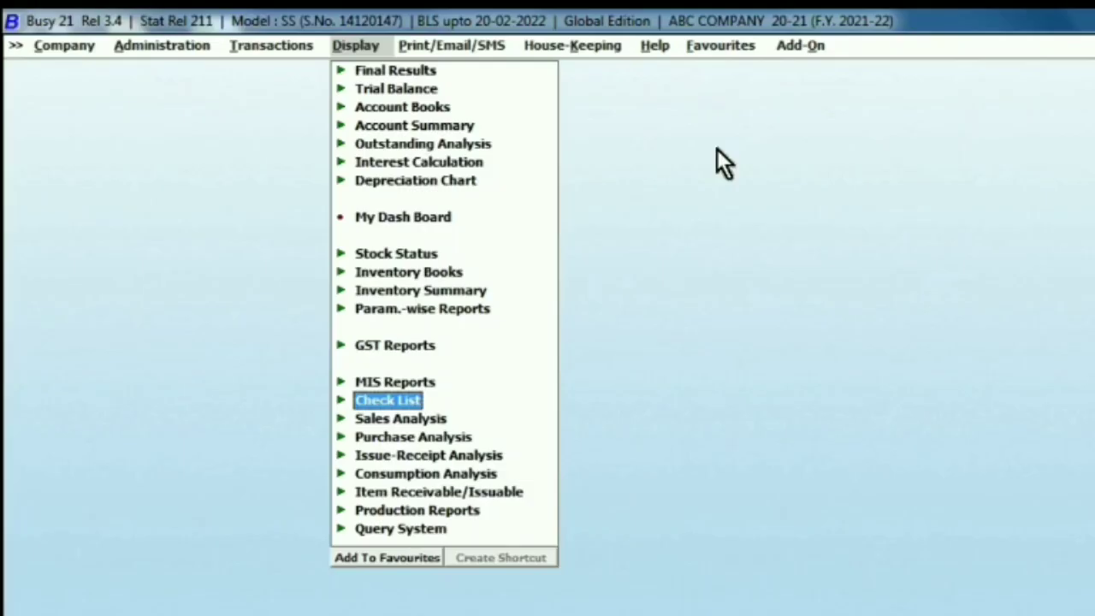
{"action": "key", "text": "Return"}
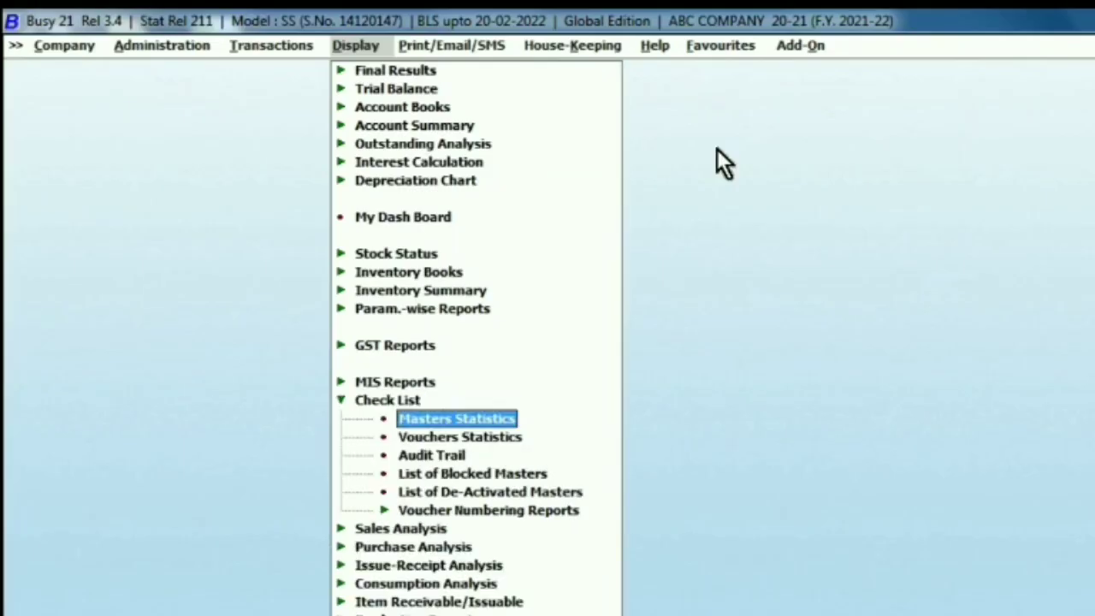
{"action": "key", "text": "Down"}
{"action": "key", "text": "Down"}
{"action": "key", "text": "Down"}
{"action": "key", "text": "Down"}
{"action": "key", "text": "Down"}
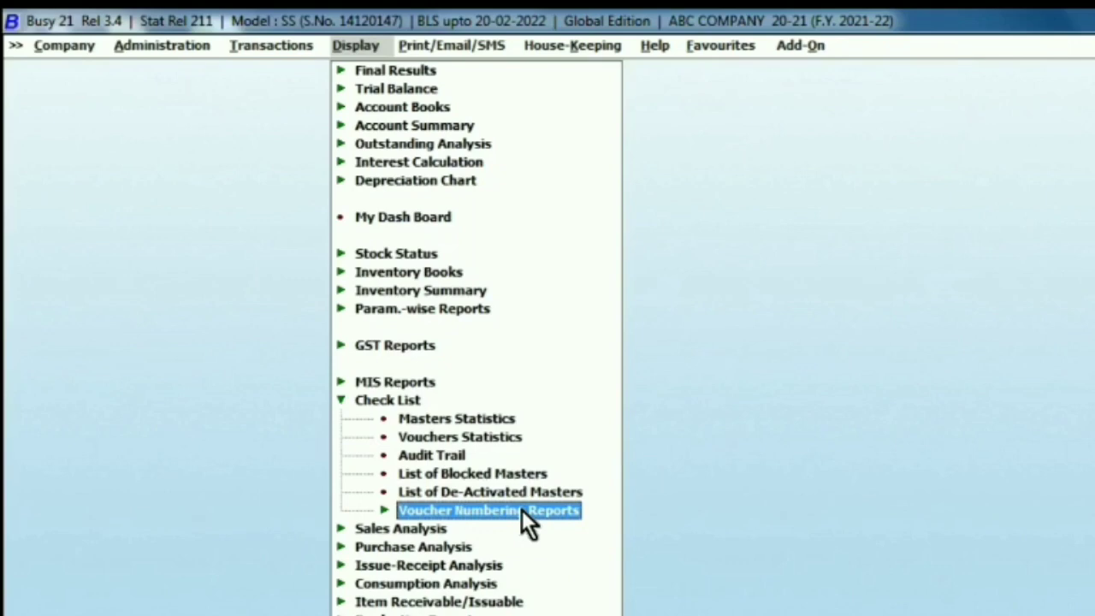
{"action": "key", "text": "Return"}
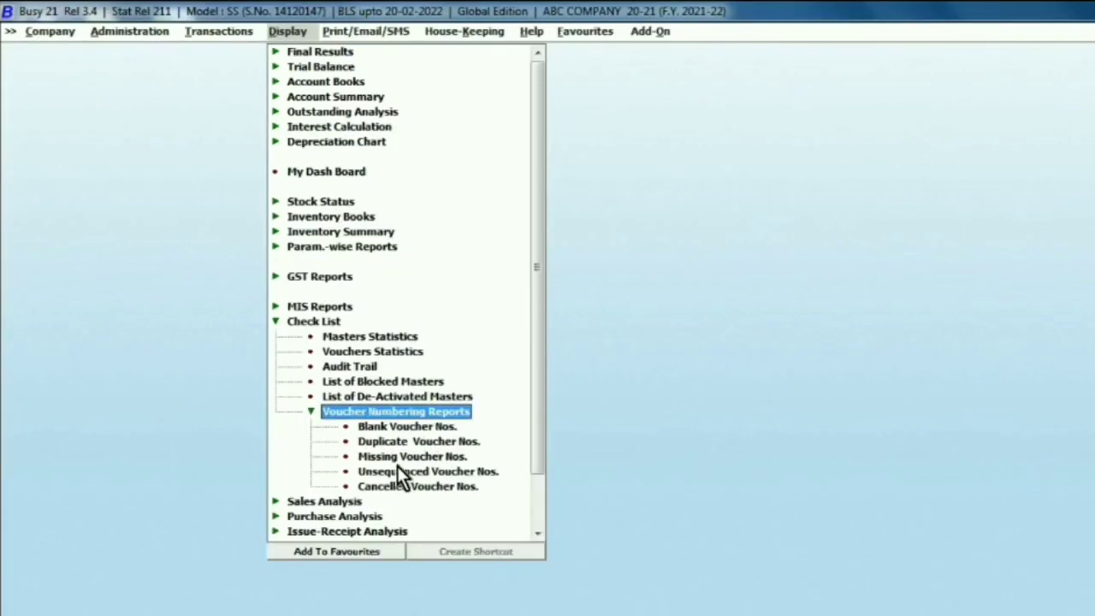
{"action": "double_click", "coordinate": [392, 423]}
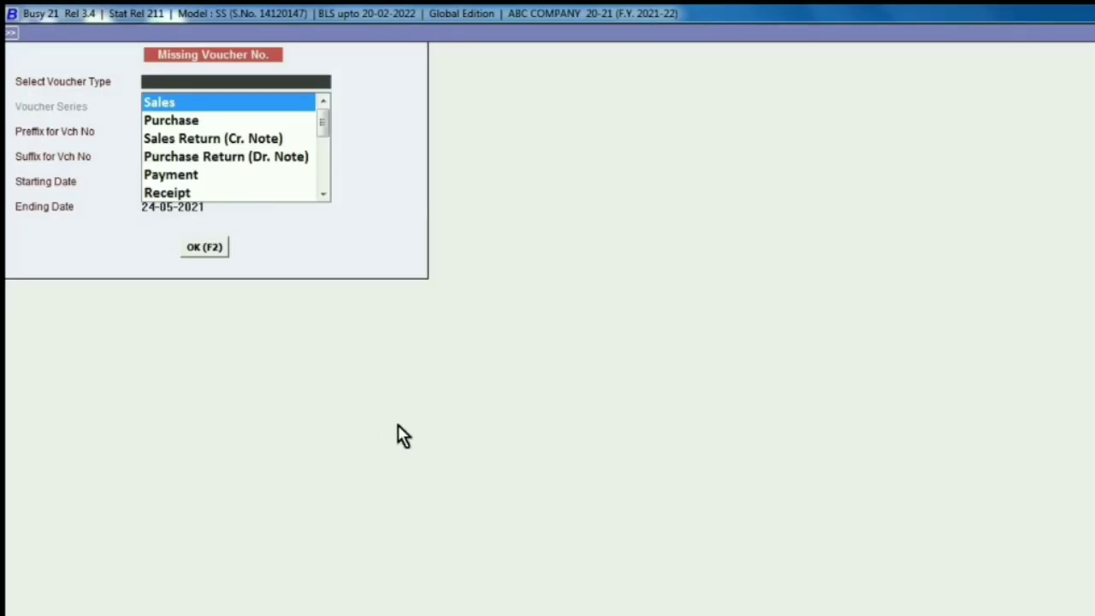
- Generate the missing voucher number report for Receipt vouchers in series 1-100 from 01-04-2021 to 24-05-2021
{"action": "key", "text": "Down"}
{"action": "key", "text": "Down"}
{"action": "key", "text": "Down"}
{"action": "key", "text": "Down"}
{"action": "key", "text": "Down"}
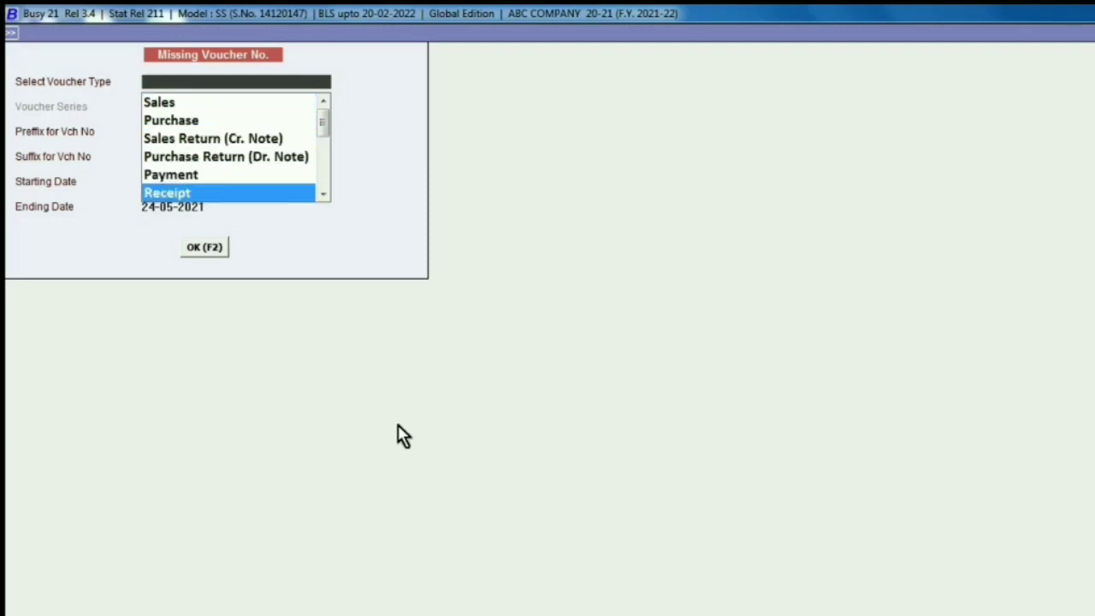
{"action": "key", "text": "Return"}
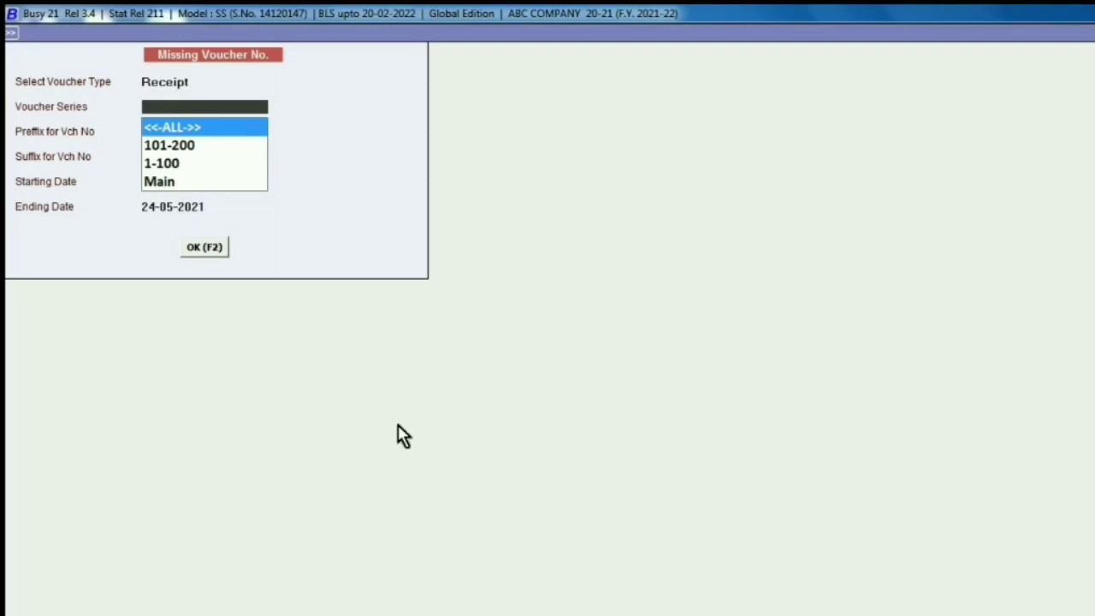
{"action": "key", "text": "Down"}
{"action": "key", "text": "Down"}
{"action": "key", "text": "Down"}
{"action": "key", "text": "Up"}
{"action": "key", "text": "Up"}
{"action": "key", "text": "Up"}
{"action": "key", "text": "Down"}
{"action": "key", "text": "Down"}
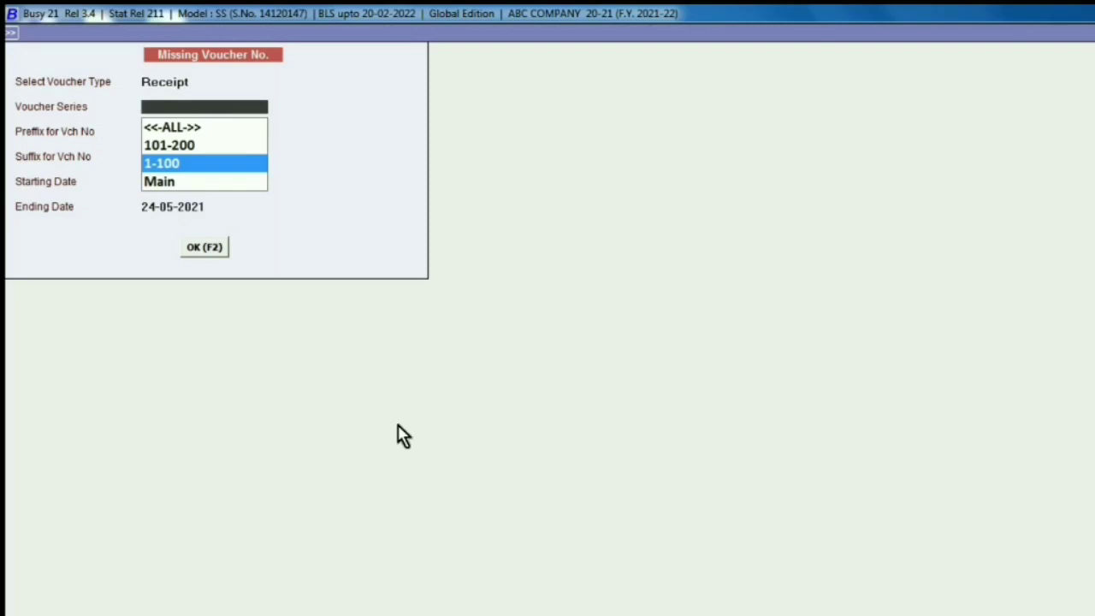
{"action": "key", "text": "Return"}
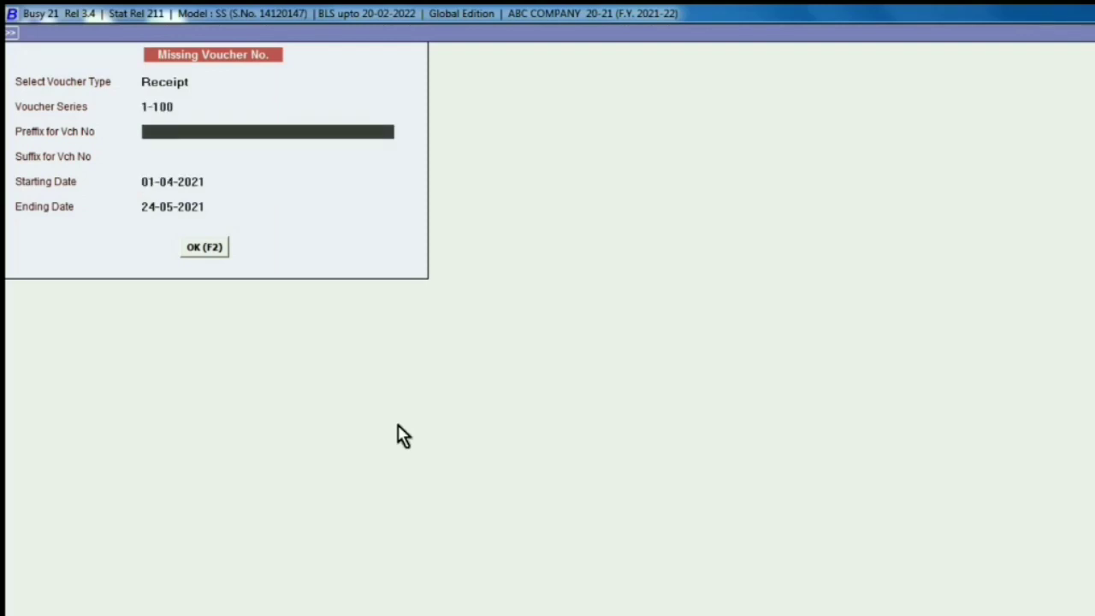
{"action": "key", "text": "Return"}
{"action": "key", "text": "Return"}
{"action": "key", "text": "Return"}
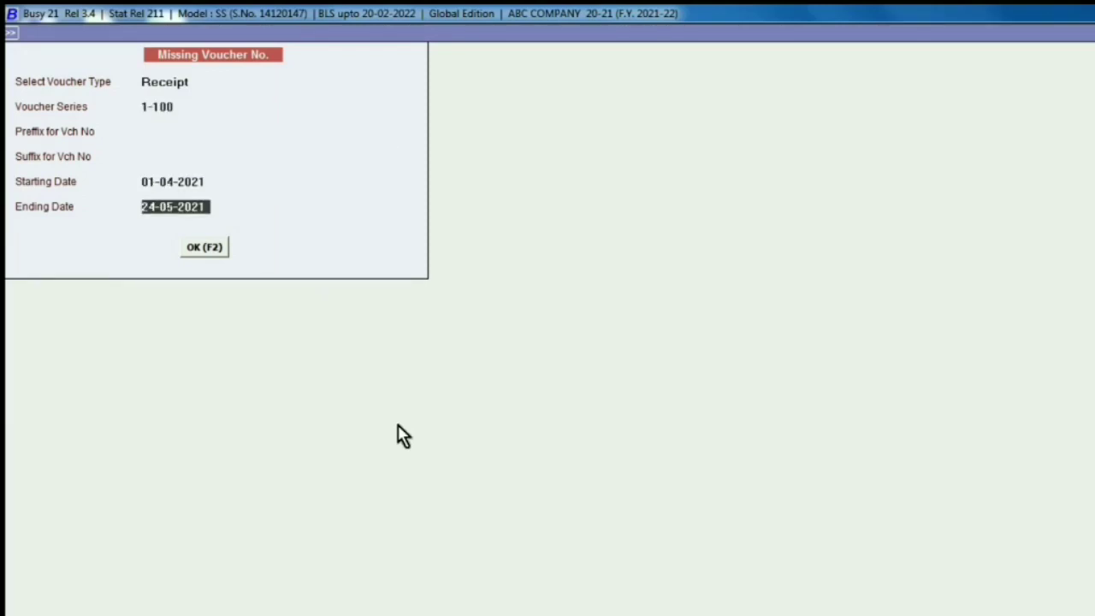
{"action": "key", "text": "Return"}
{"action": "key", "text": "Return"}
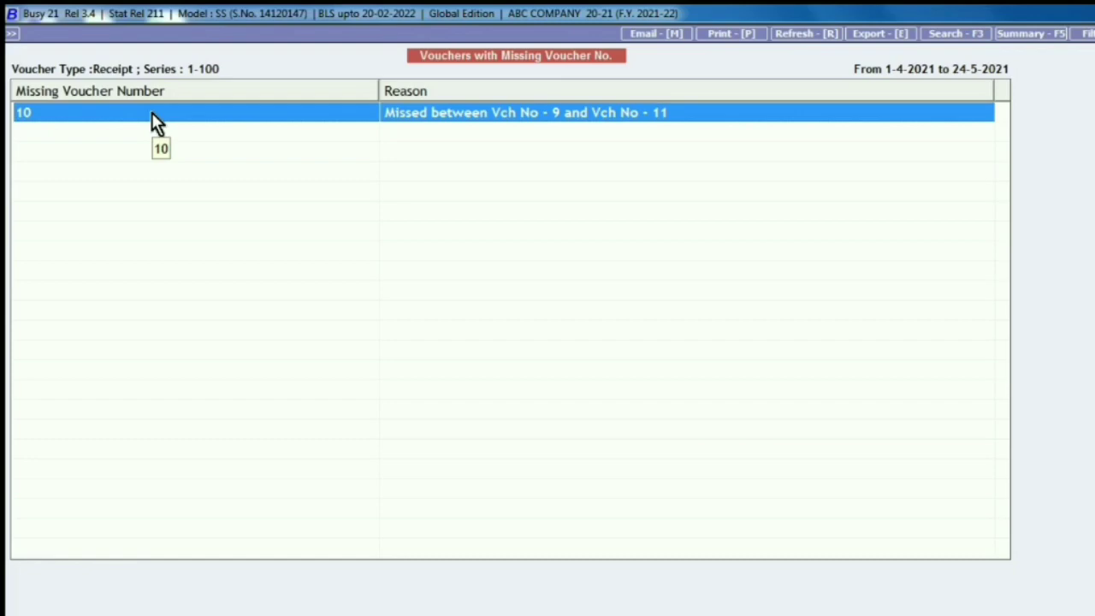
- Close the missing voucher report and open the Cancelled Voucher Nos. report from the Check List's Voucher Numbering Reports
{"action": "key", "text": "Escape"}
{"action": "key", "text": "Down"}
{"action": "key", "text": "Down"}
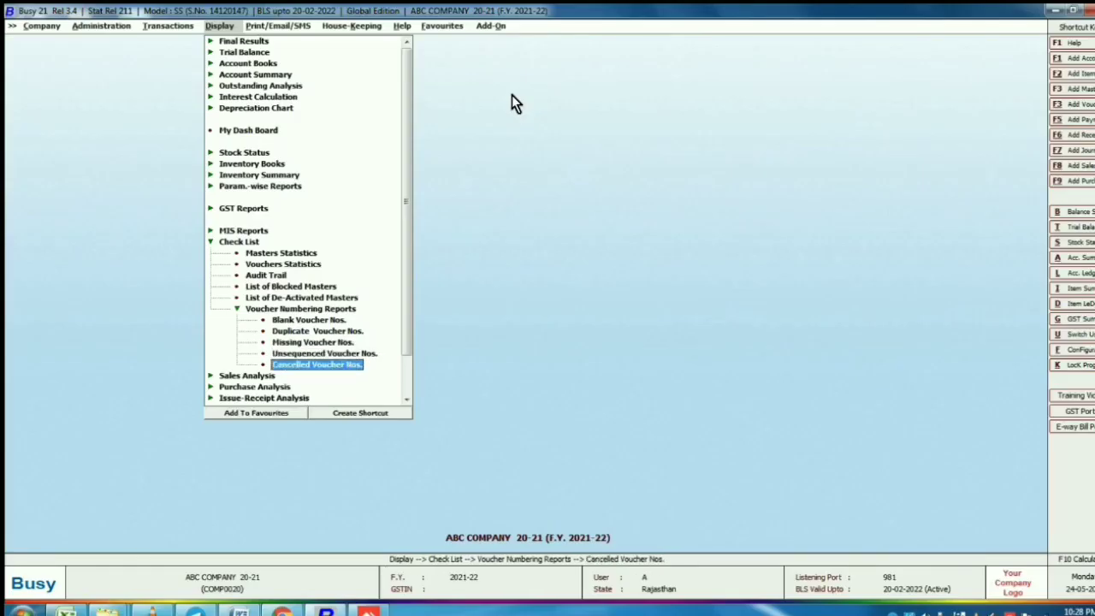
{"action": "key", "text": "Return"}
- Generate the cancelled vouchers report for Receipt vouchers in all series from 01-04-2021 to 24-05-2021
{"action": "key", "text": "Down"}
{"action": "key", "text": "Down"}
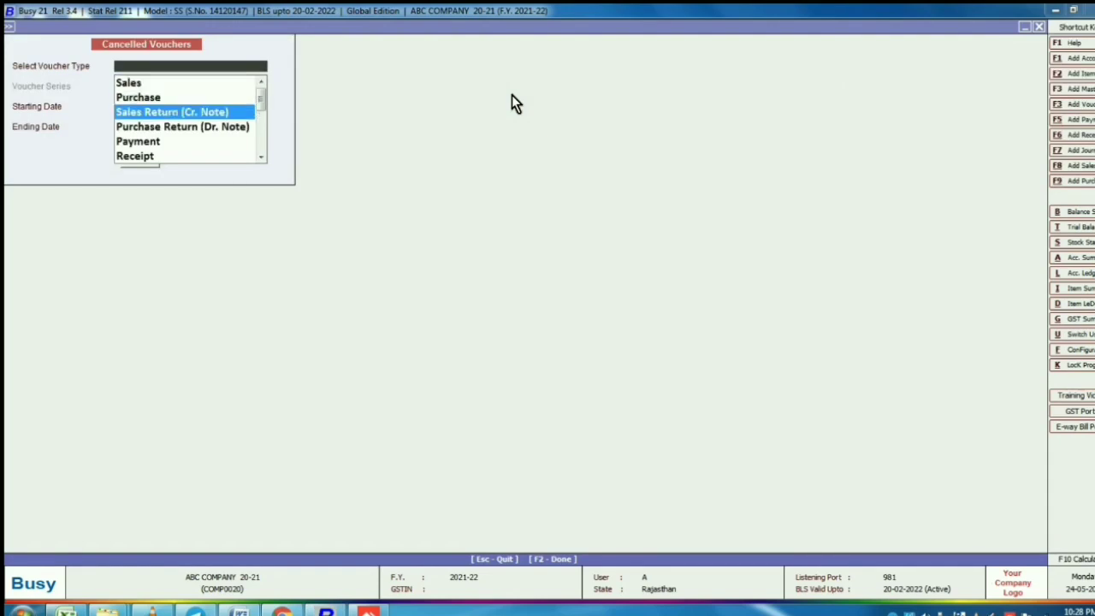
{"action": "key", "text": "Down"}
{"action": "key", "text": "Down"}
{"action": "key", "text": "Down"}
{"action": "key", "text": "Down"}
{"action": "key", "text": "Up"}
{"action": "key", "text": "Return"}
{"action": "key", "text": "Return"}
{"action": "key", "text": "Return"}
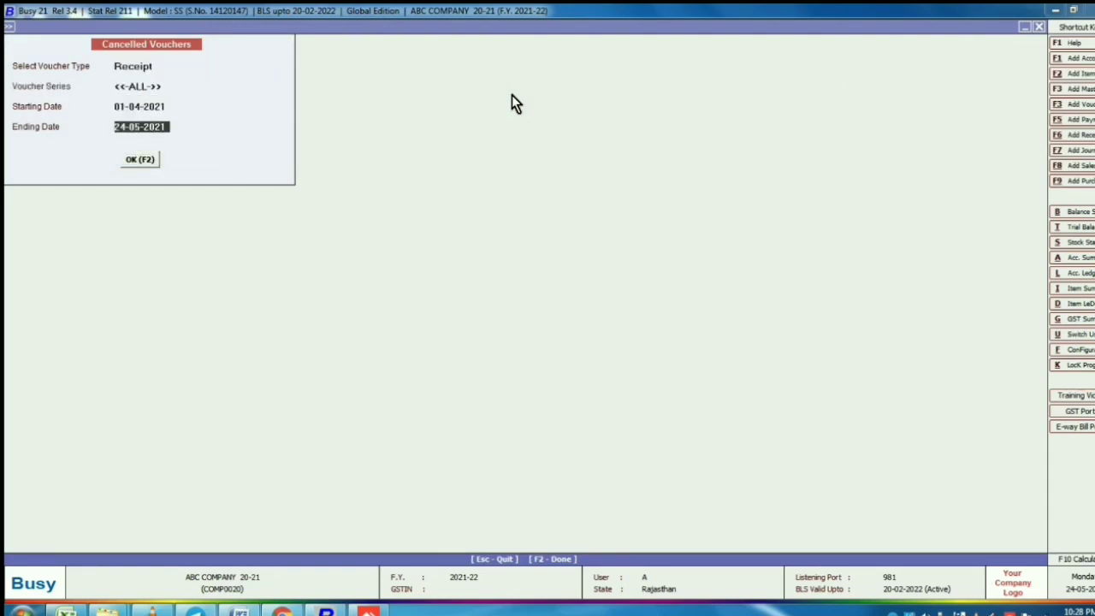
{"action": "key", "text": "Return"}
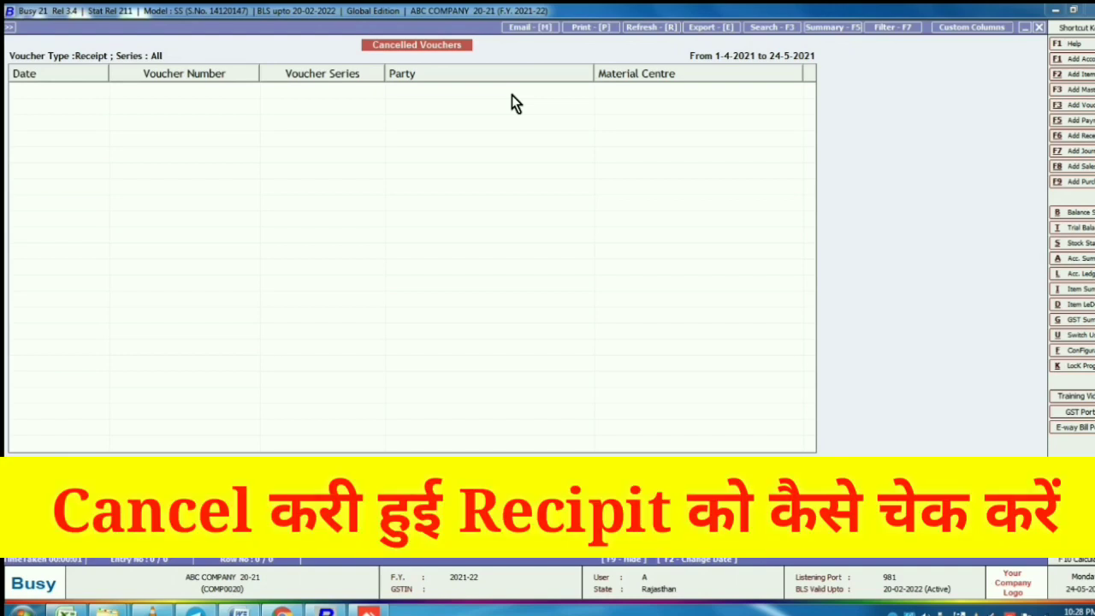
- Display the Cash account's ledger for 01-04-2021 to 24-05-2021 with the default display options
{"action": "key", "text": "alt+l"}
{"action": "type", "text": "c"}
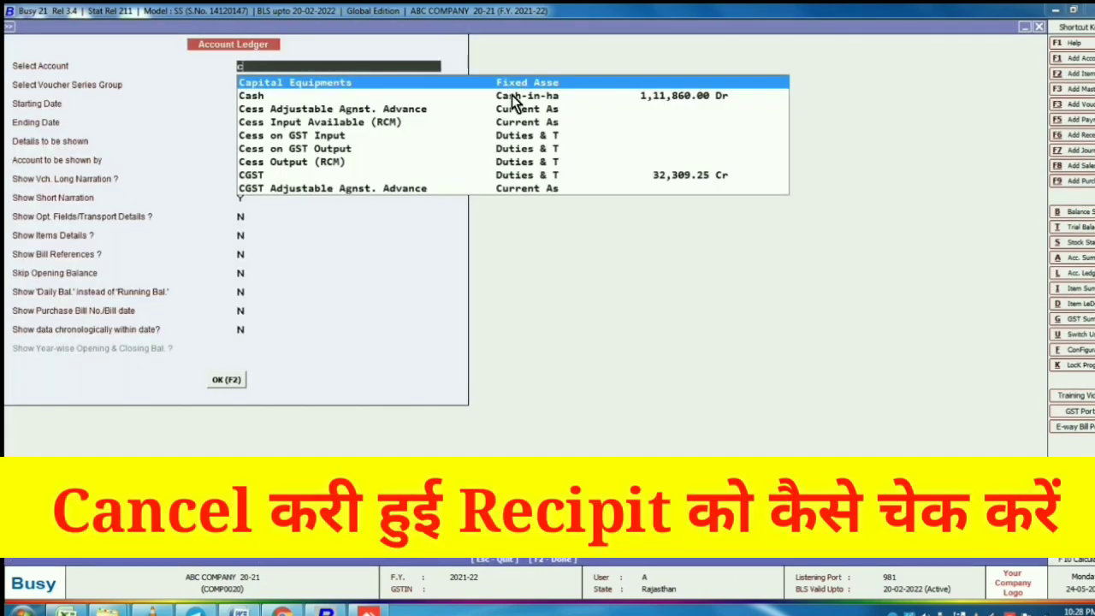
{"action": "type", "text": "as"}
{"action": "key", "text": "Return"}
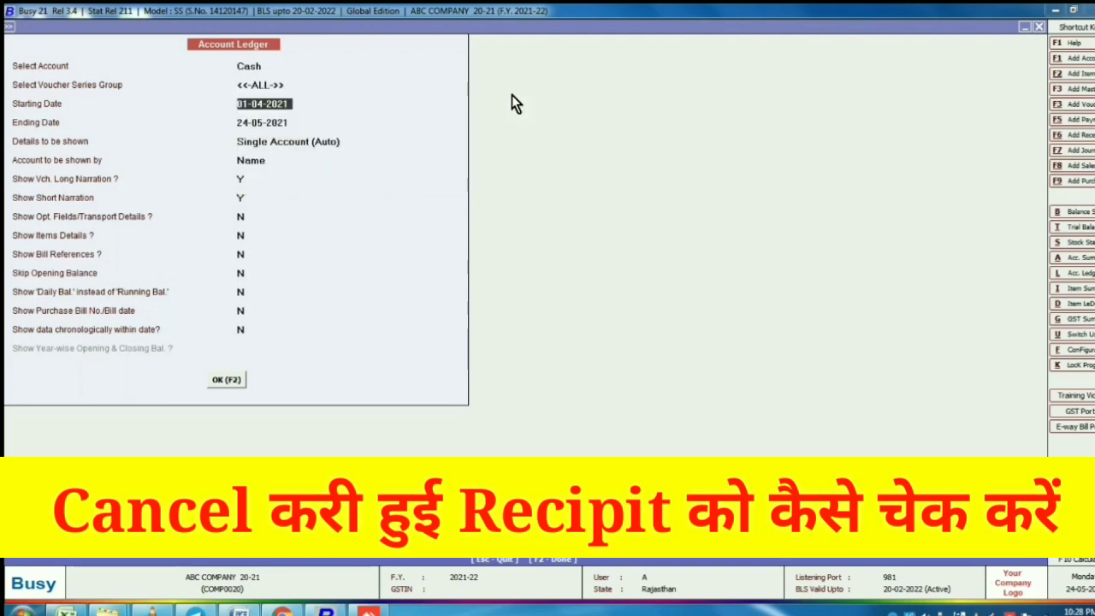
{"action": "key", "text": "Return"}
{"action": "key", "text": "Return"}
{"action": "key", "text": "Return"}
{"action": "key", "text": "F2"}
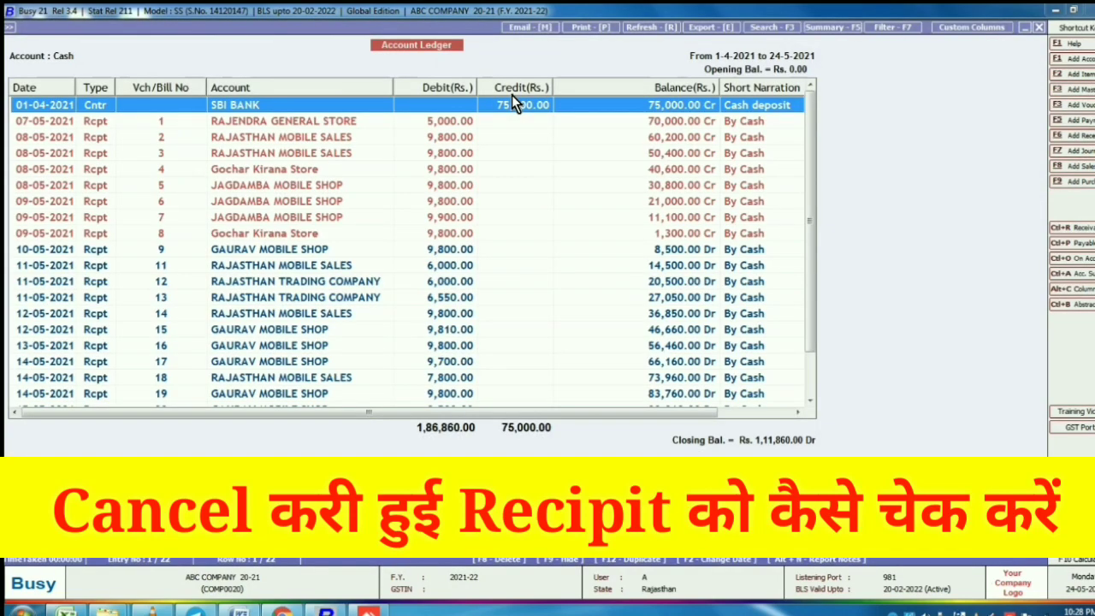
- Cancel receipt voucher no. 11 of RAJASTHAN MOBILE SALES dated 11-05-2021 from the Cash ledger
{"action": "key", "text": "Down"}
{"action": "key", "text": "Down"}
{"action": "key", "text": "Down"}
{"action": "key", "text": "Down"}
{"action": "key", "text": "Down"}
{"action": "key", "text": "Down"}
{"action": "key", "text": "Down"}
{"action": "key", "text": "Down"}
{"action": "key", "text": "Down"}
{"action": "key", "text": "Down"}
{"action": "key", "text": "Down"}
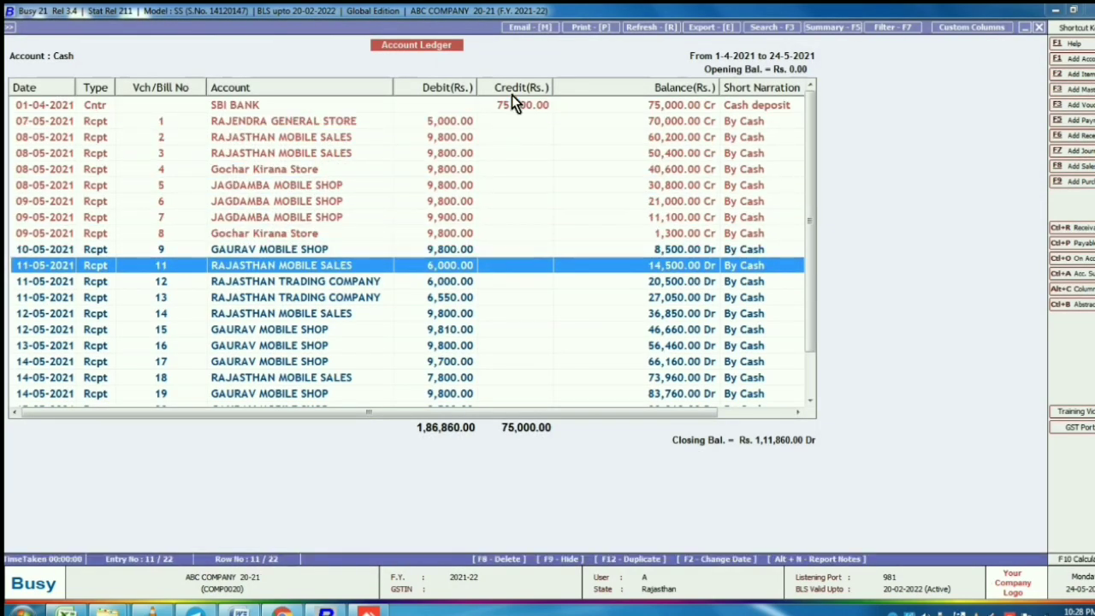
{"action": "key", "text": "Return"}
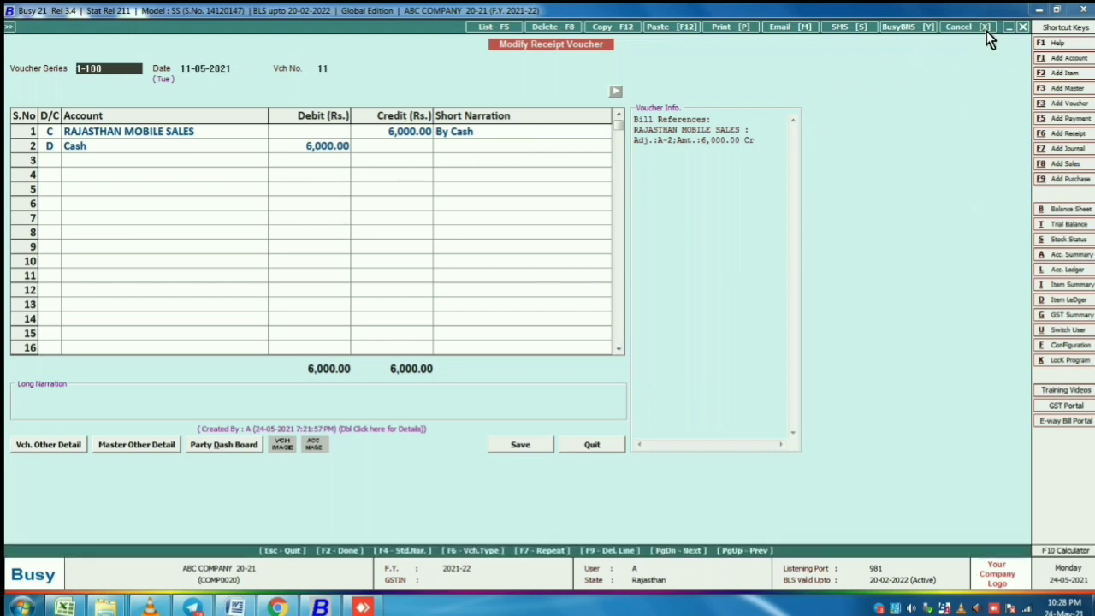
{"action": "left_click", "coordinate": [960, 30]}
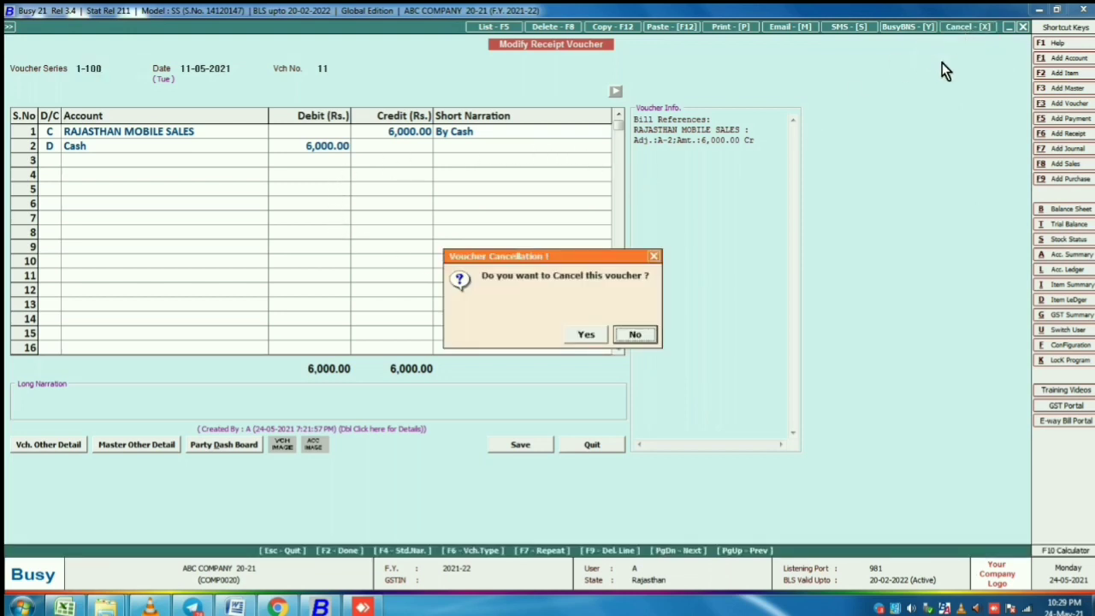
{"action": "left_click", "coordinate": [587, 335]}
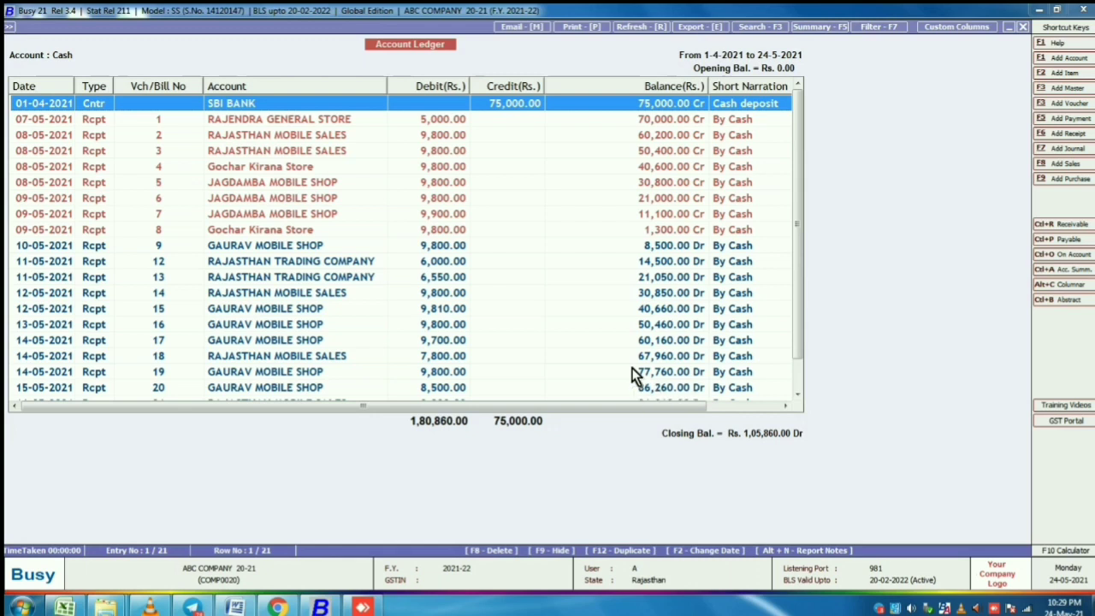
- Close the Cash ledger and the earlier report, and reopen the Cancelled Voucher Nos. report
{"action": "key", "text": "Escape"}
{"action": "key", "text": "Escape"}
{"action": "key", "text": "Escape"}
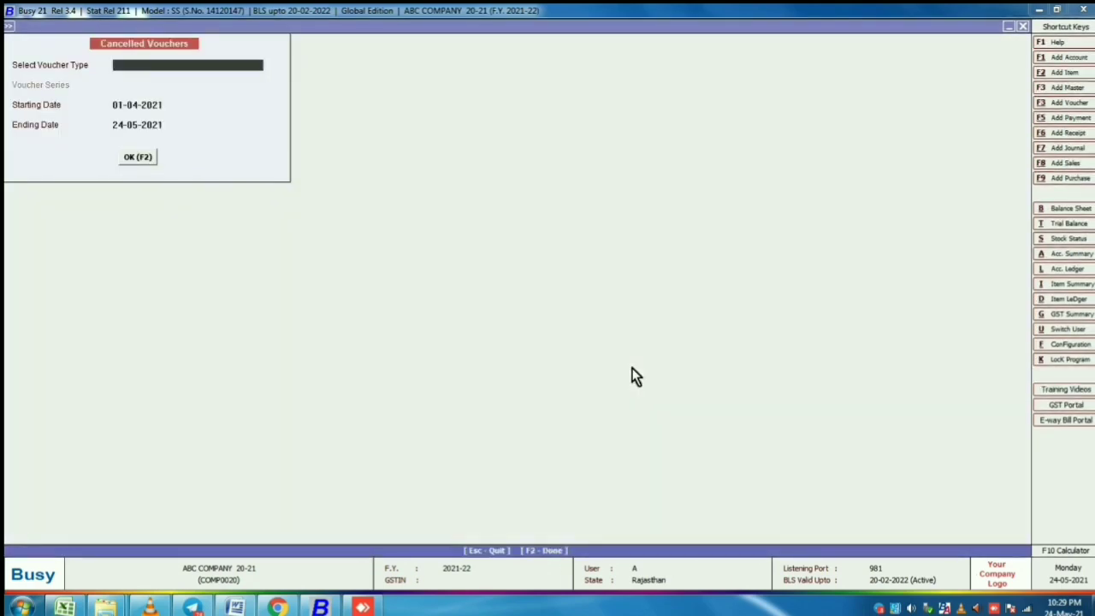
{"action": "key", "text": "Escape"}
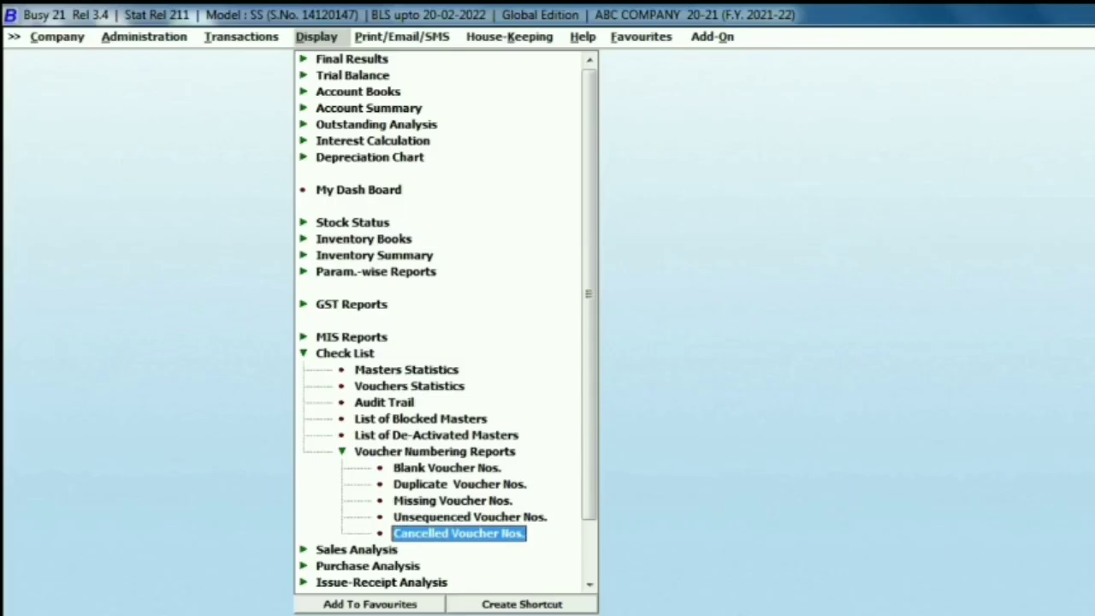
{"action": "left_click", "coordinate": [455, 536]}
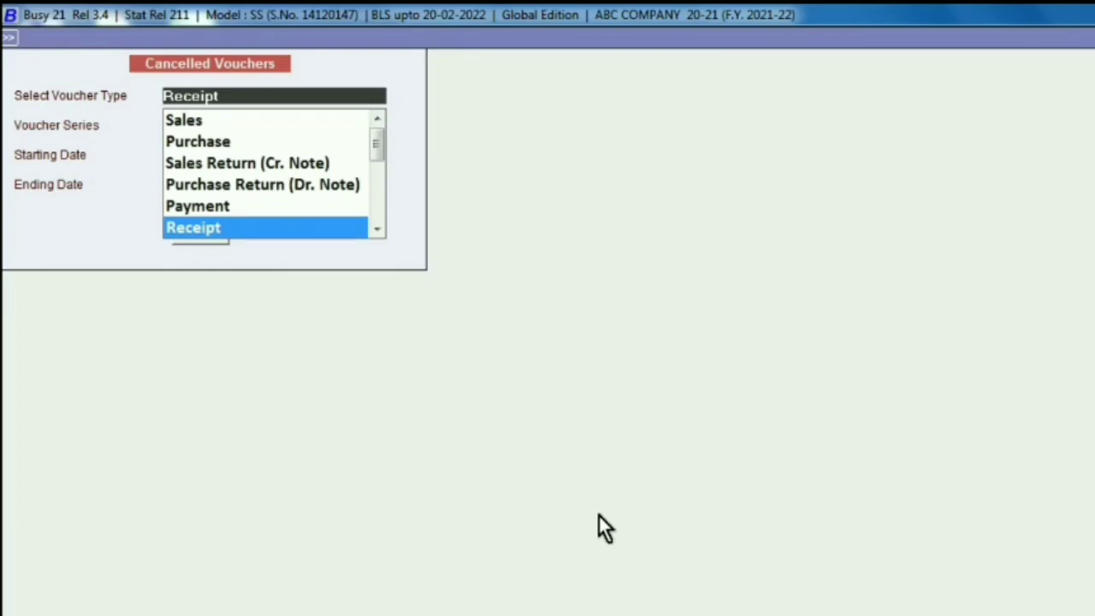
- Generate the cancelled vouchers report for Receipt vouchers in series 1-100 from 01-04-2021 to 24-05-2021
{"action": "key", "text": "Return"}
{"action": "key", "text": "Down"}
{"action": "key", "text": "Down"}
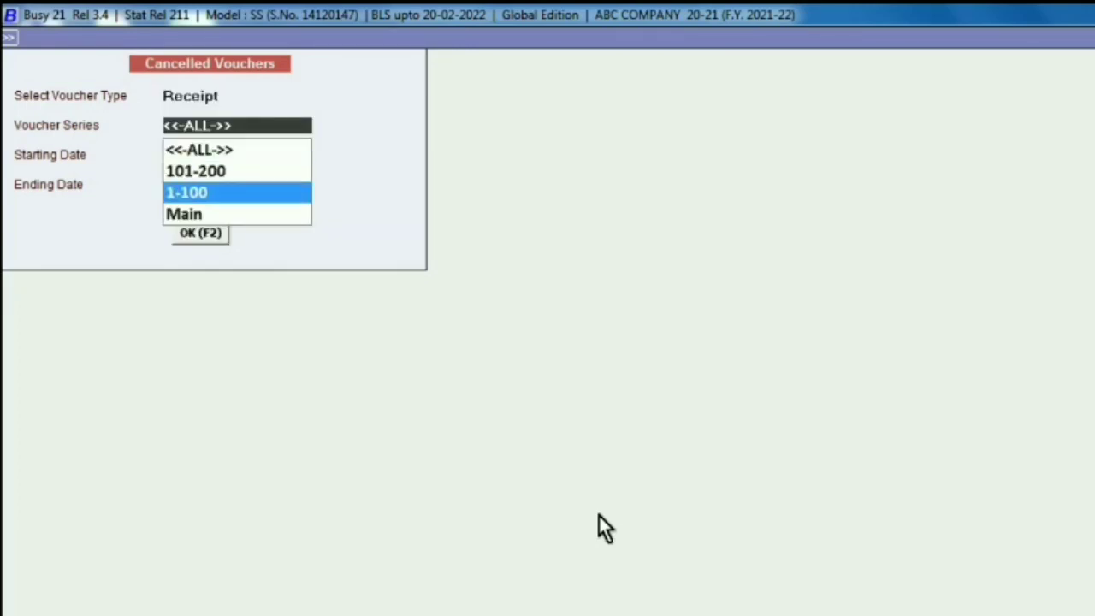
{"action": "key", "text": "Down"}
{"action": "key", "text": "Up"}
{"action": "key", "text": "Return"}
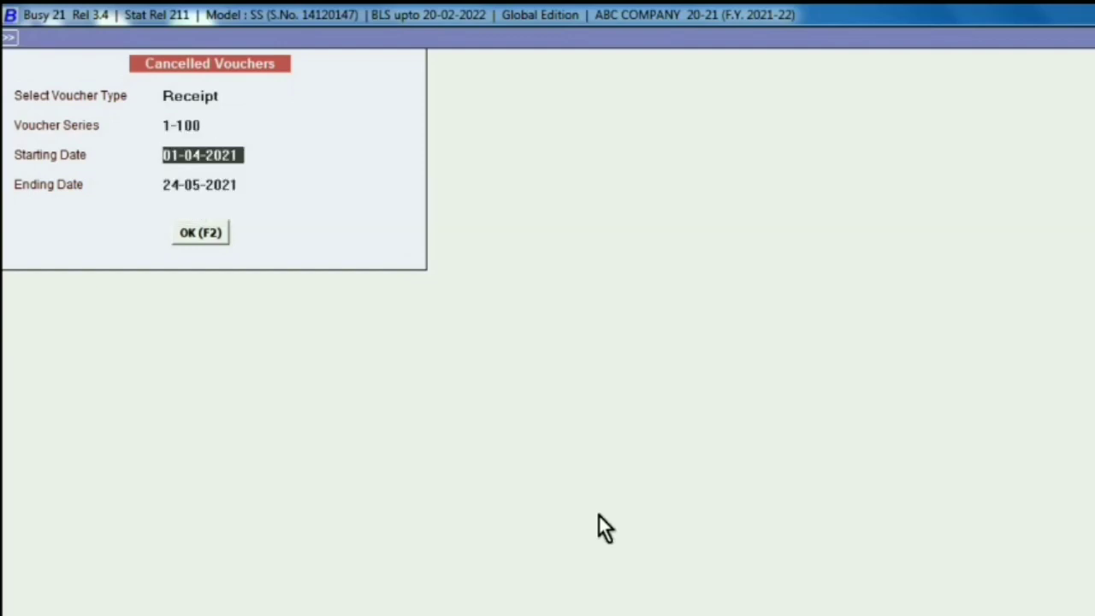
{"action": "left_click", "coordinate": [203, 232]}
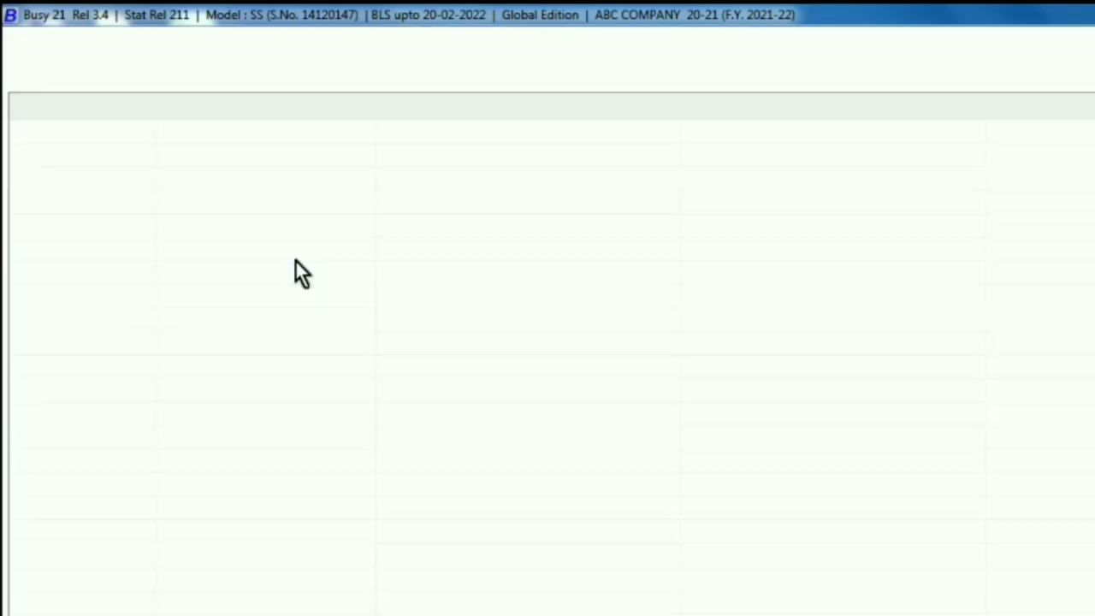